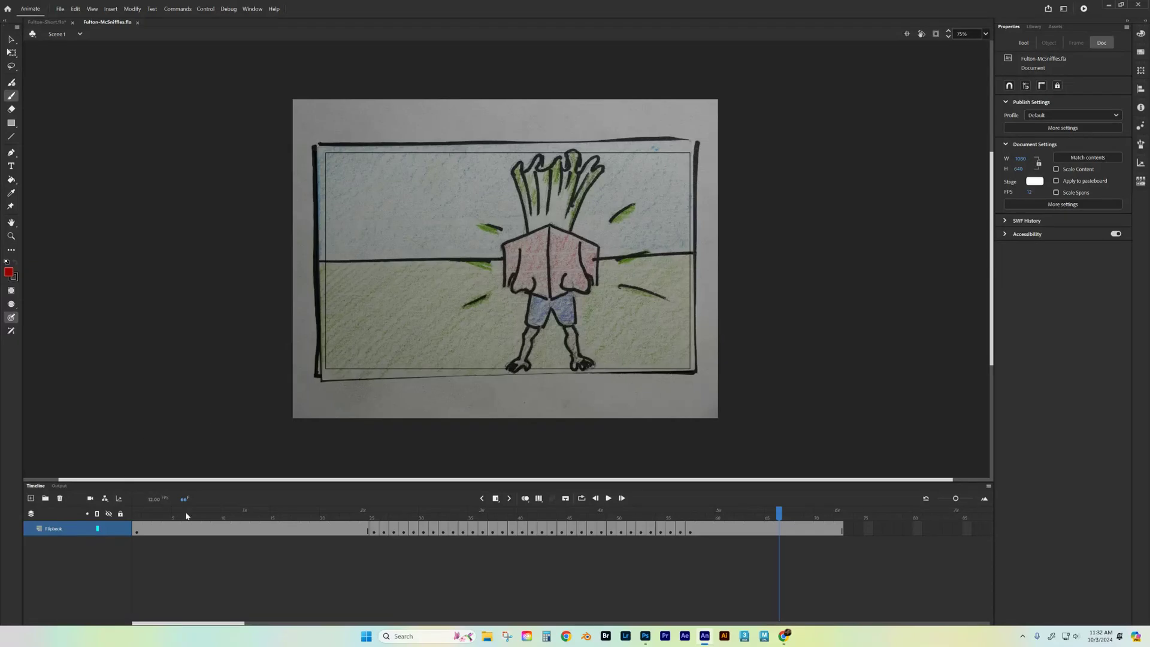
Return to frame 1, add a layer above the Flipbook layer and name it Line Art, accepting the conforming name
drag(776, 516, 137, 516)
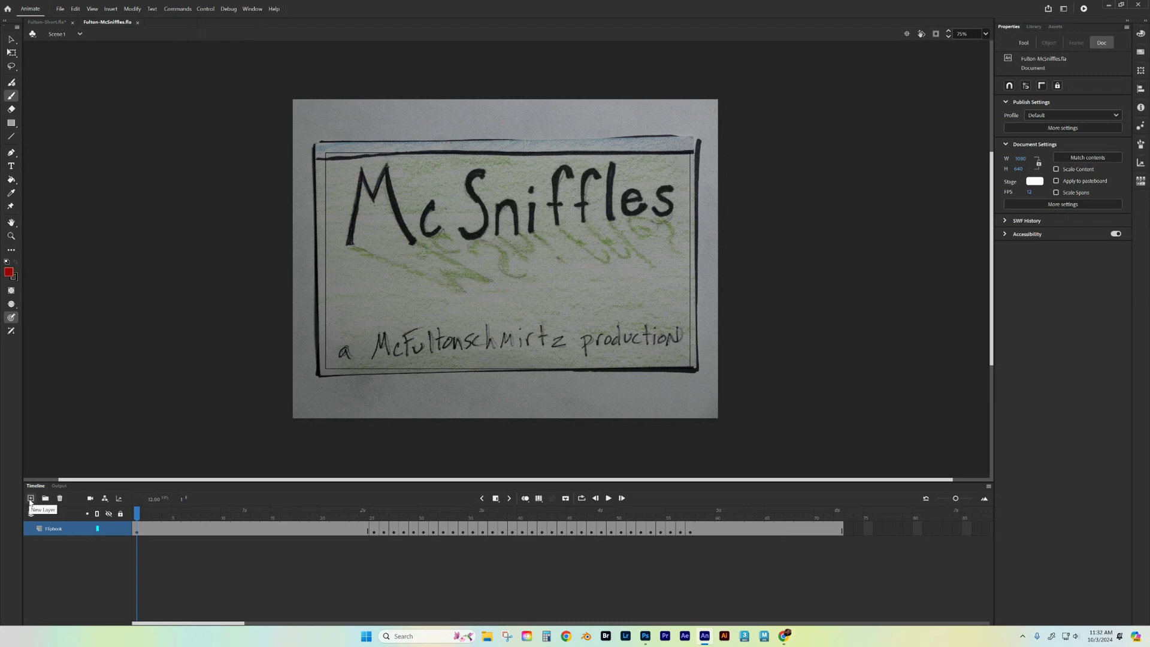
click(31, 498)
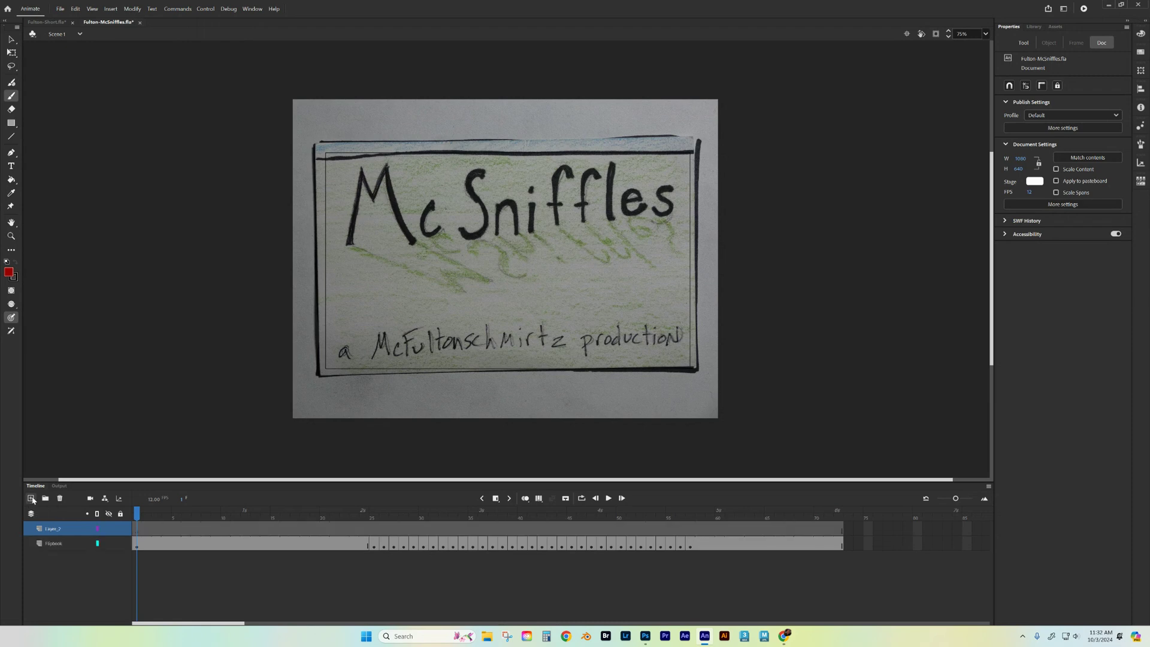
double_click(54, 529)
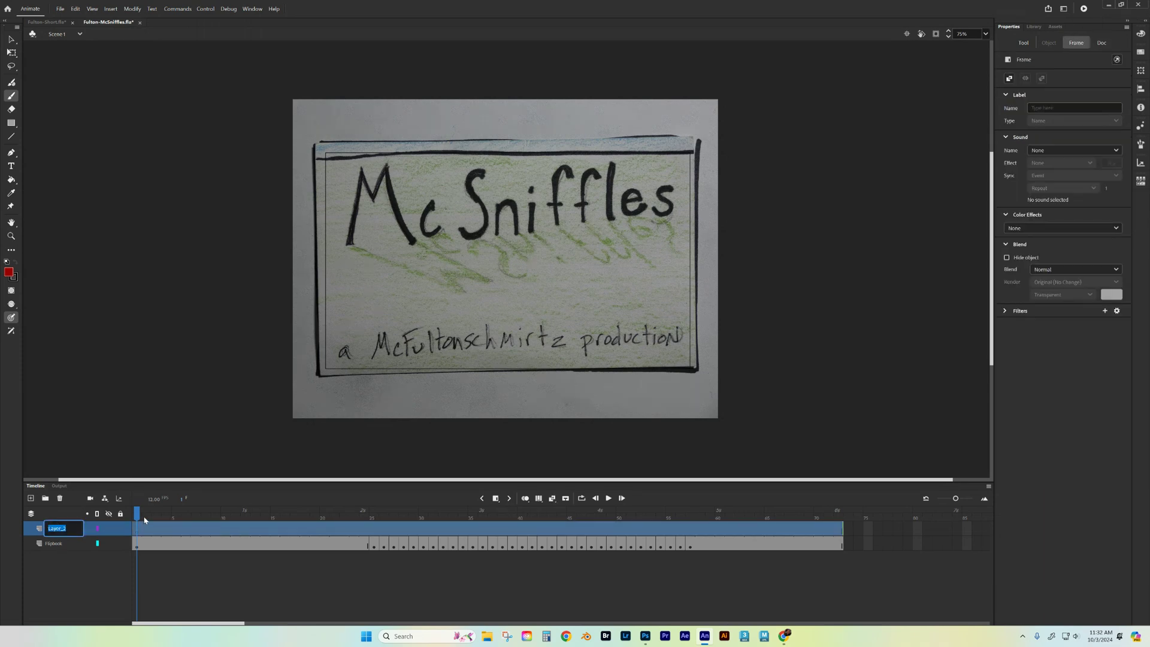
text(Line Art)
key(Return)
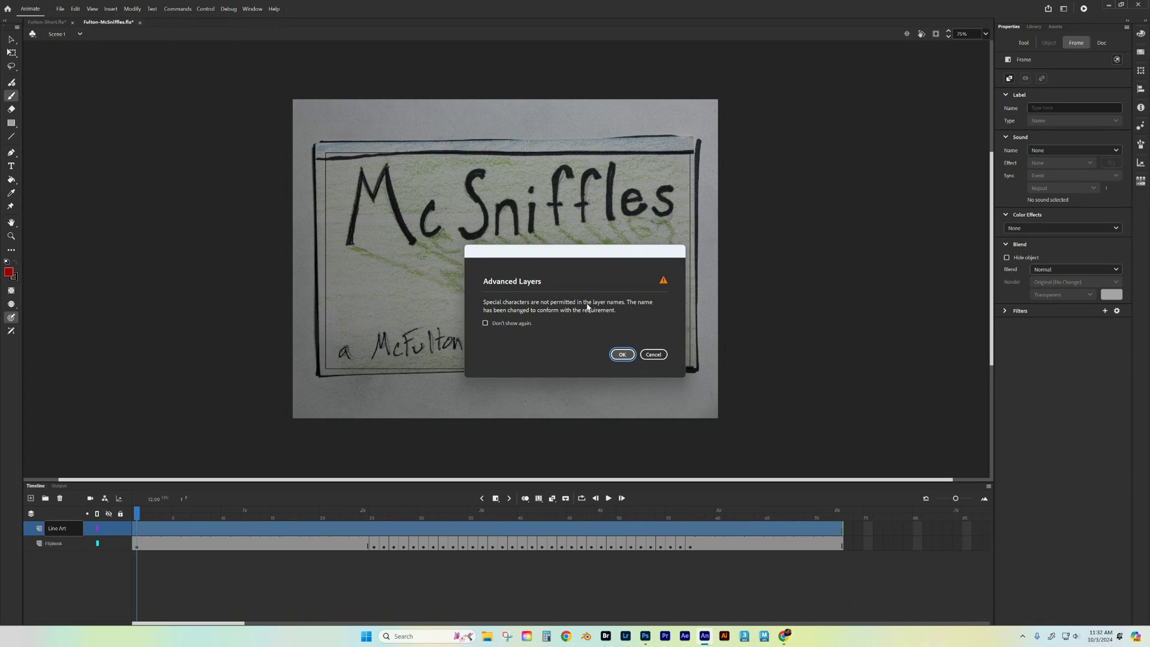
click(620, 354)
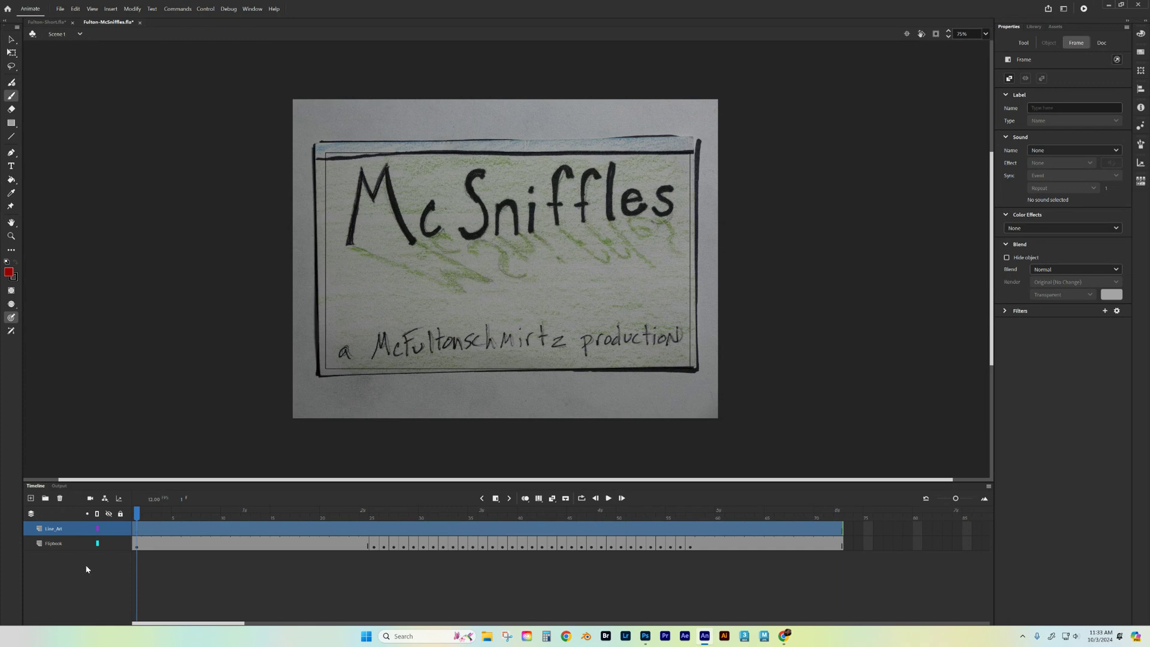
Create a layer folder named Character and move the Line_Art layer into it
drag(140, 512, 99, 520)
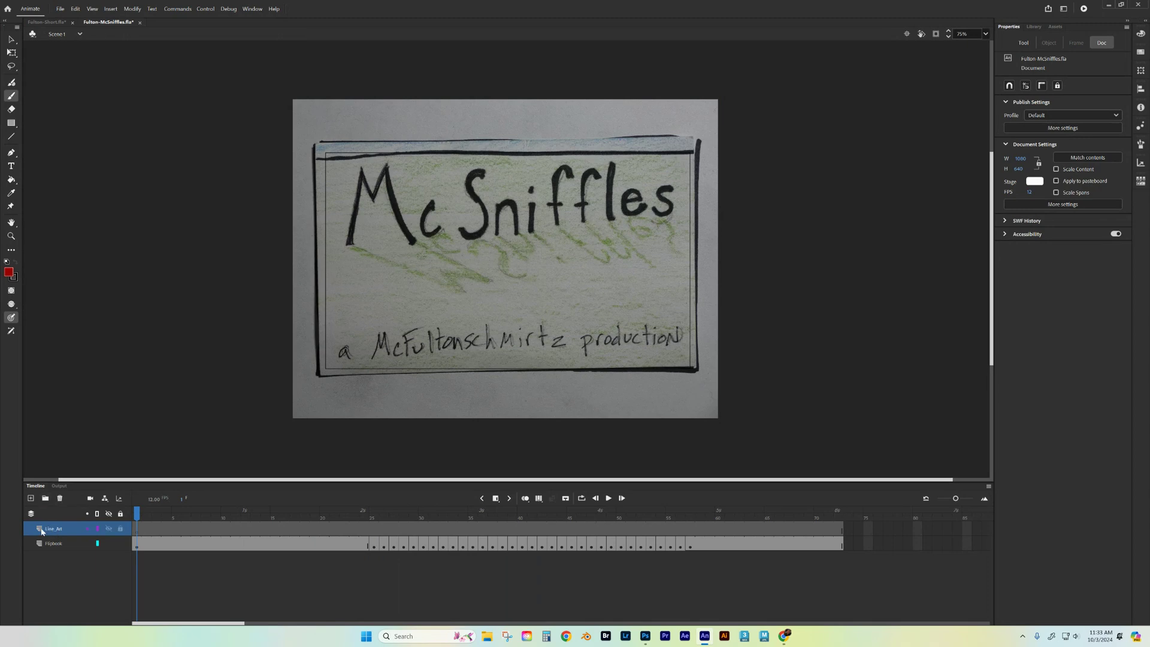
mouse_move(138, 516)
mouse_down()
mouse_move(639, 539)
mouse_move(137, 530)
mouse_up()
click(45, 498)
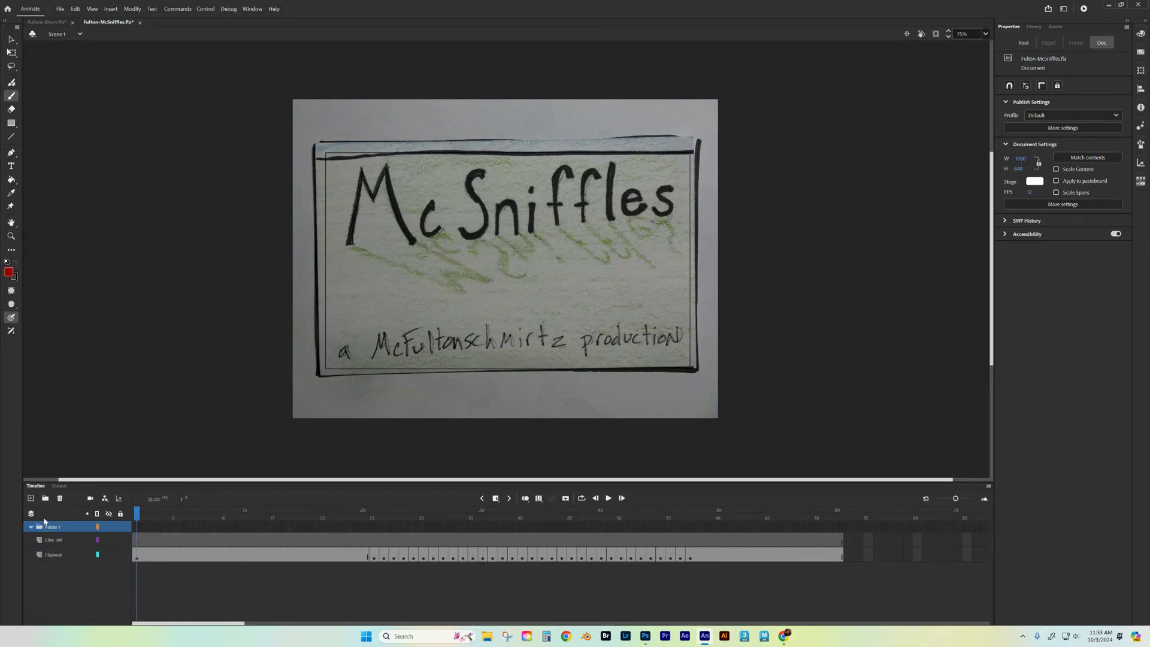
double_click(52, 527)
text(Character)
click(61, 540)
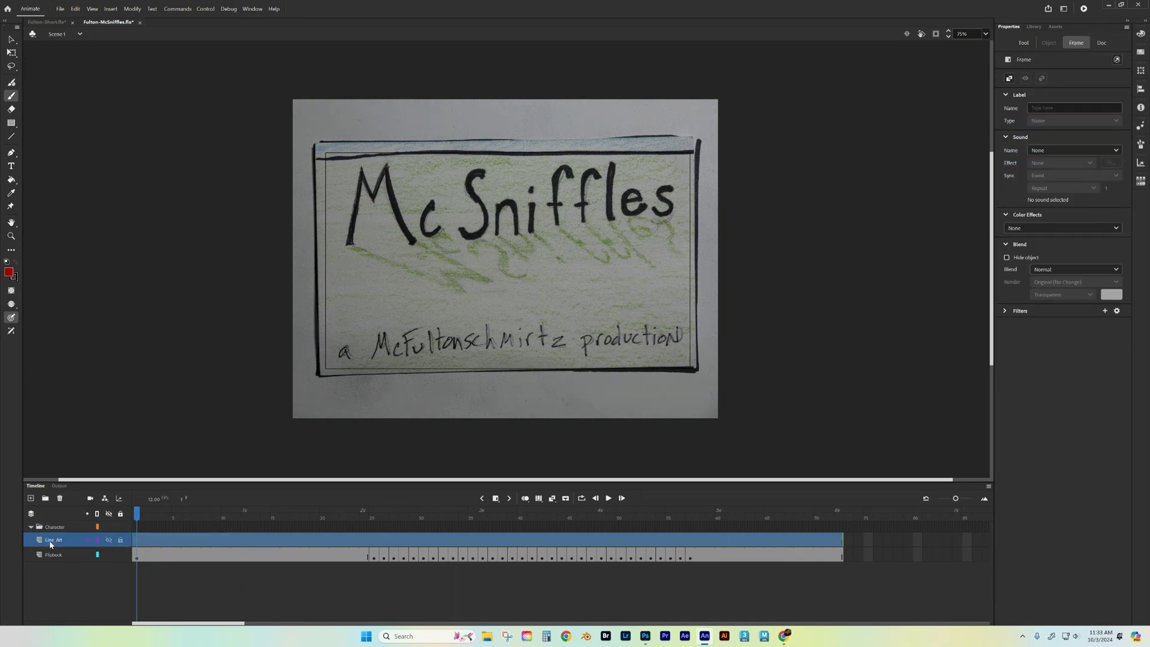
drag(49, 543, 53, 538)
Collapse the Character folder so its Line_Art layer is hidden in the timeline
click(31, 527)
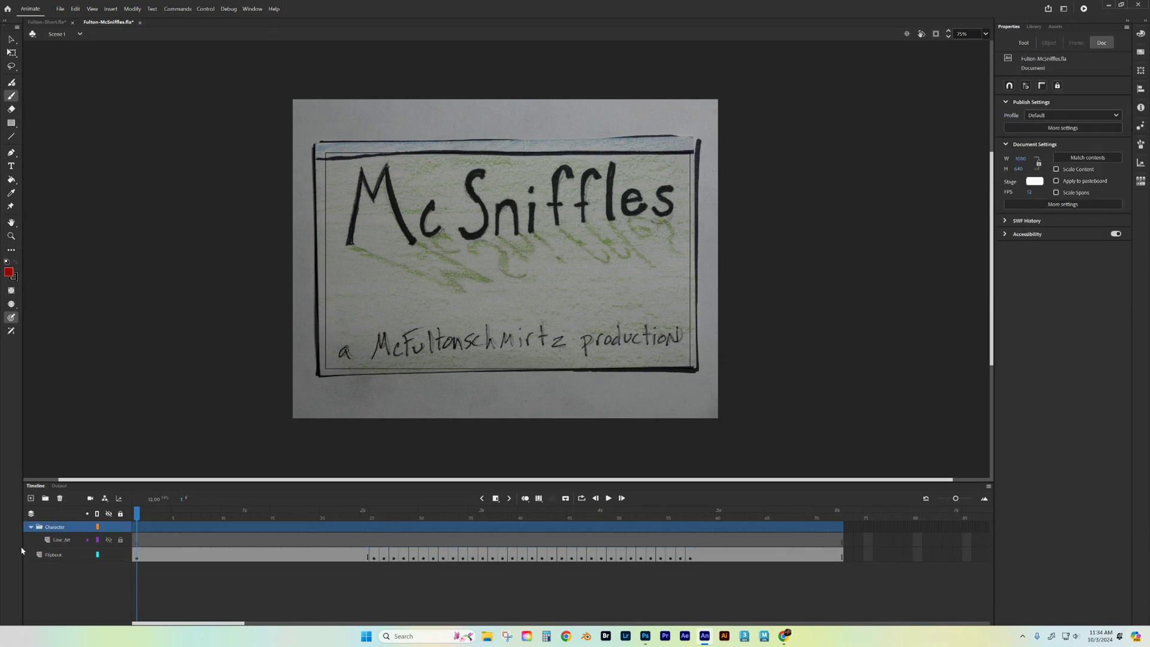
click(31, 529)
click(64, 541)
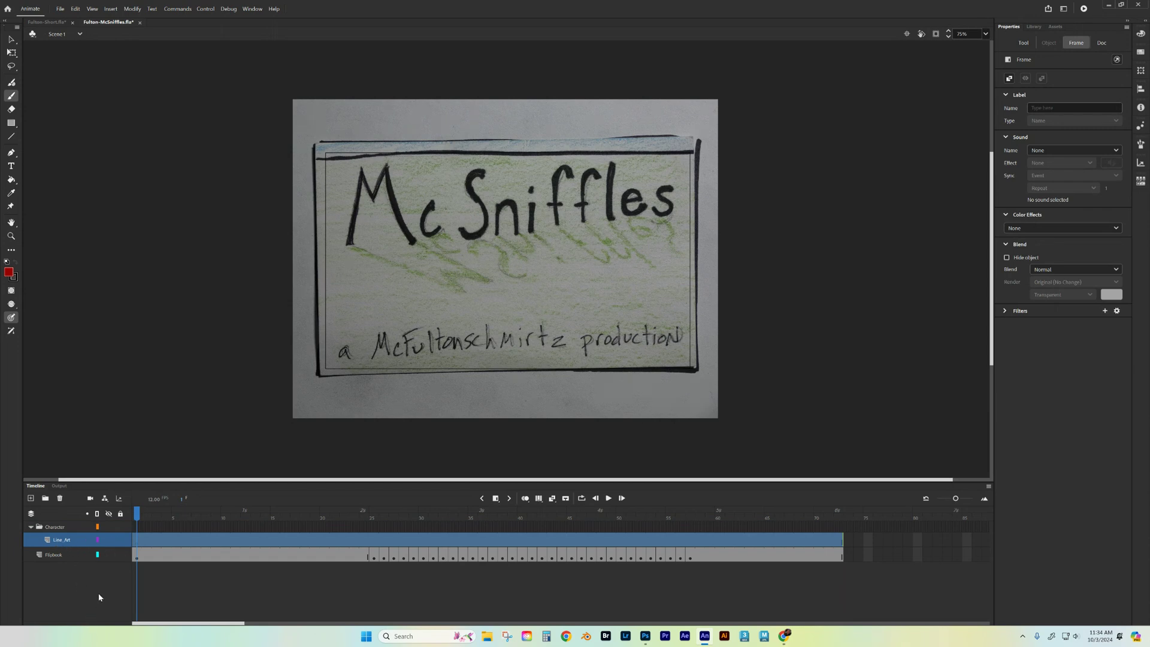
click(29, 526)
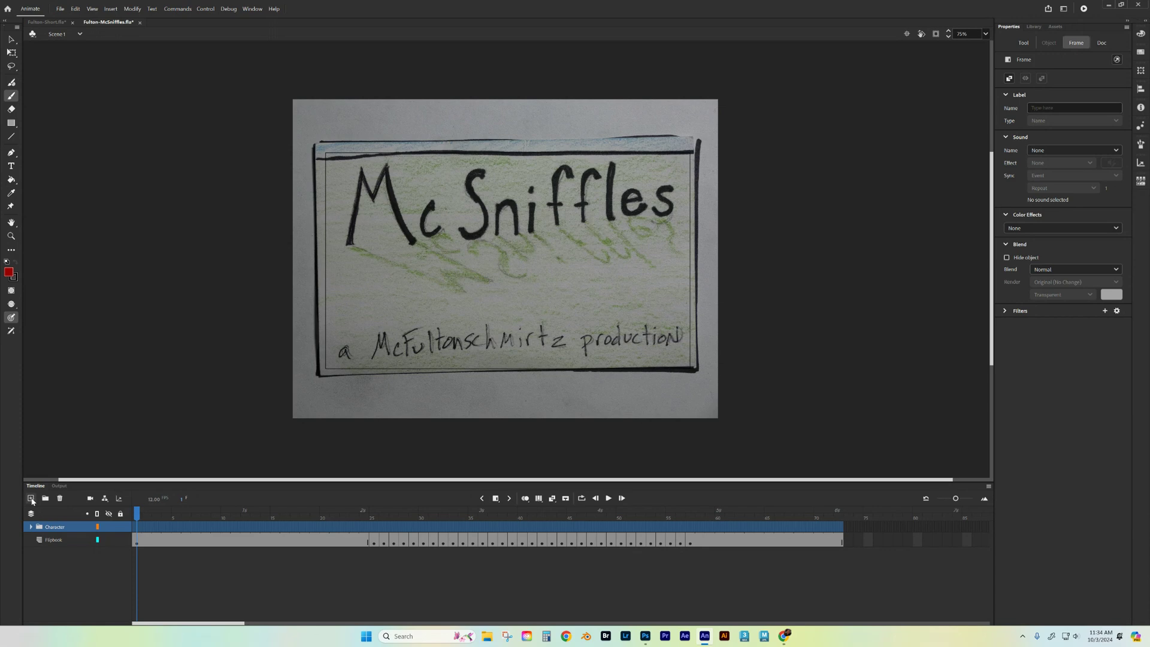
Add another layer to the timeline and name it Title
click(30, 498)
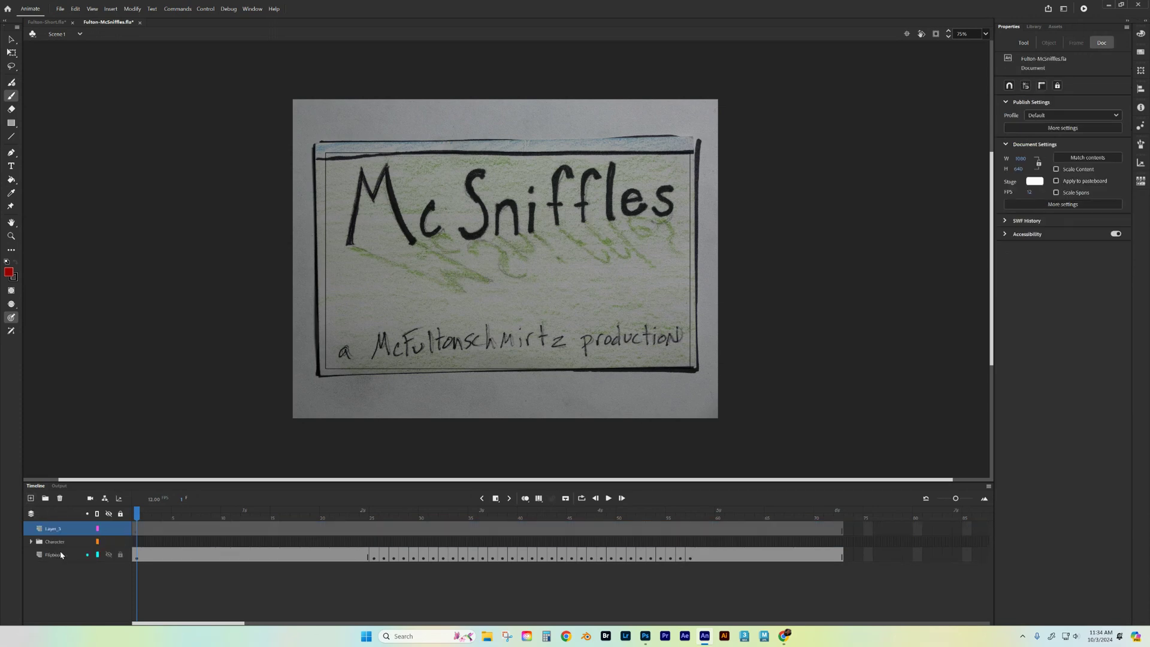
click(59, 529)
double_click(58, 529)
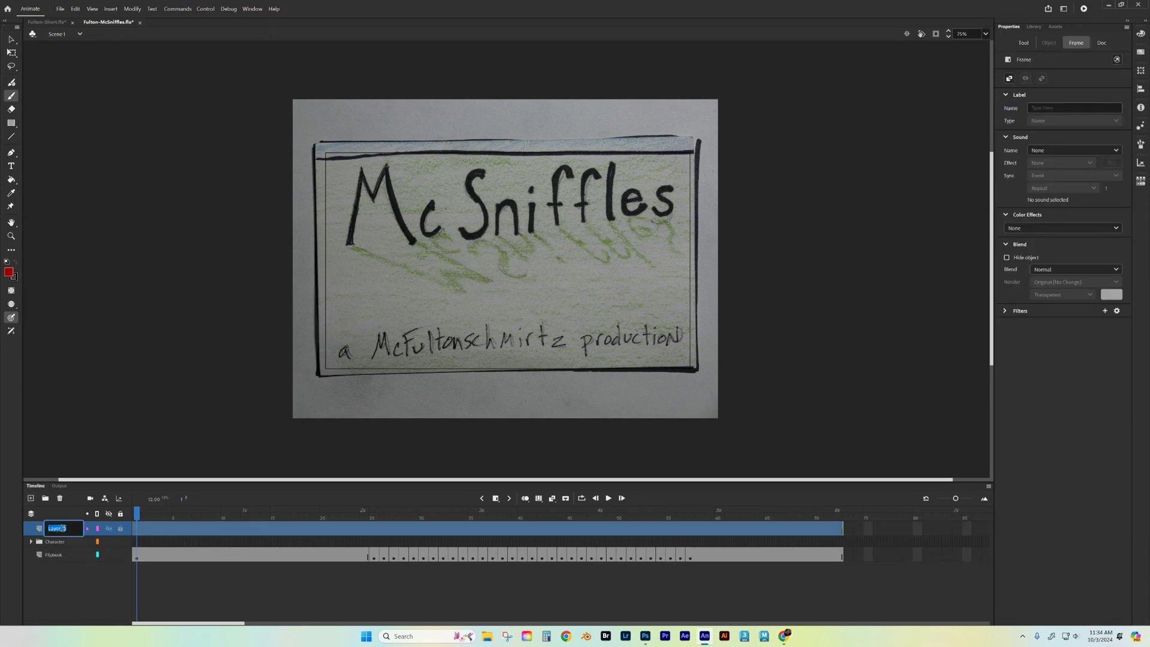
text(Title)
key(Return)
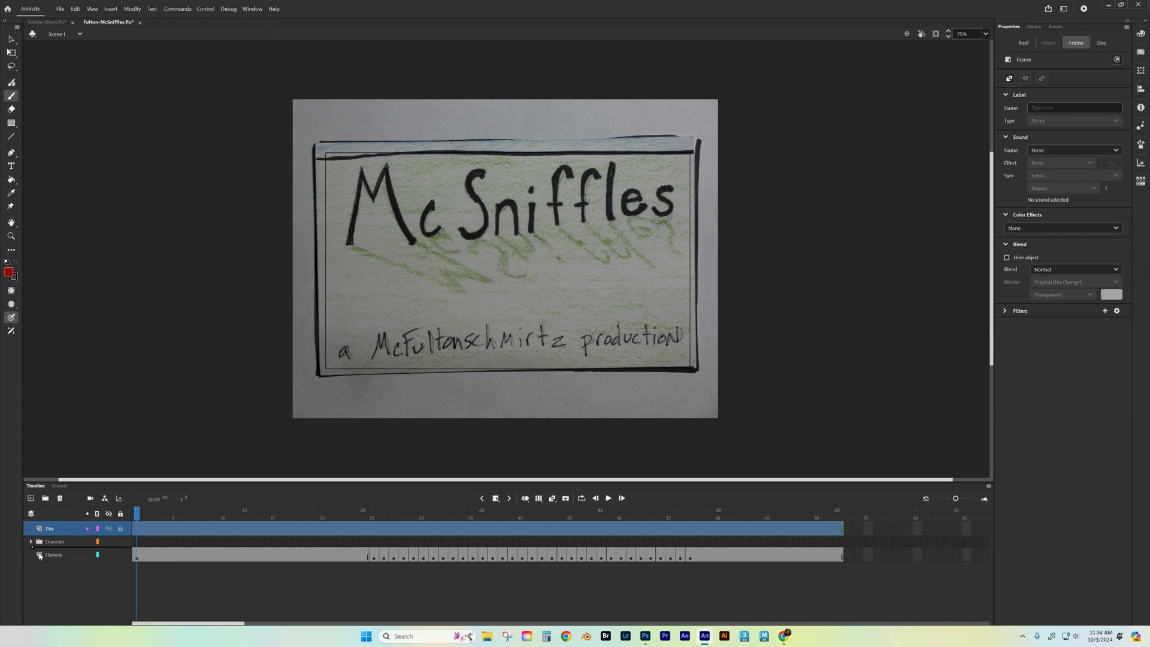
Move the Character folder above the Title layer in the layer order
drag(39, 555, 43, 533)
click(51, 543)
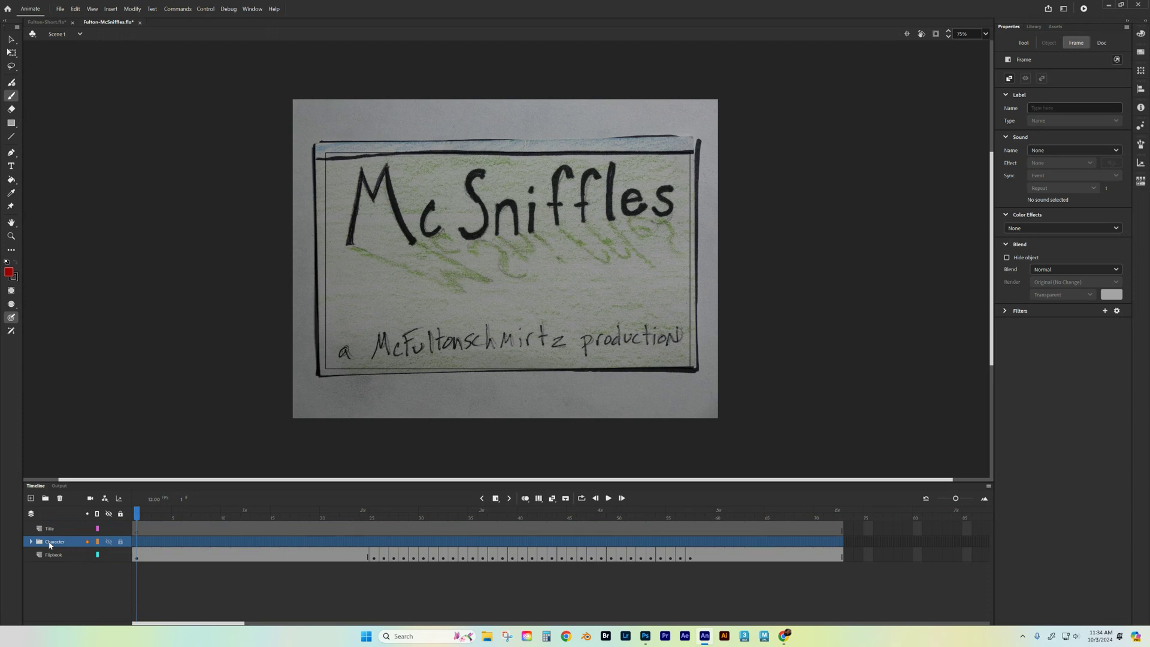
drag(50, 543, 54, 524)
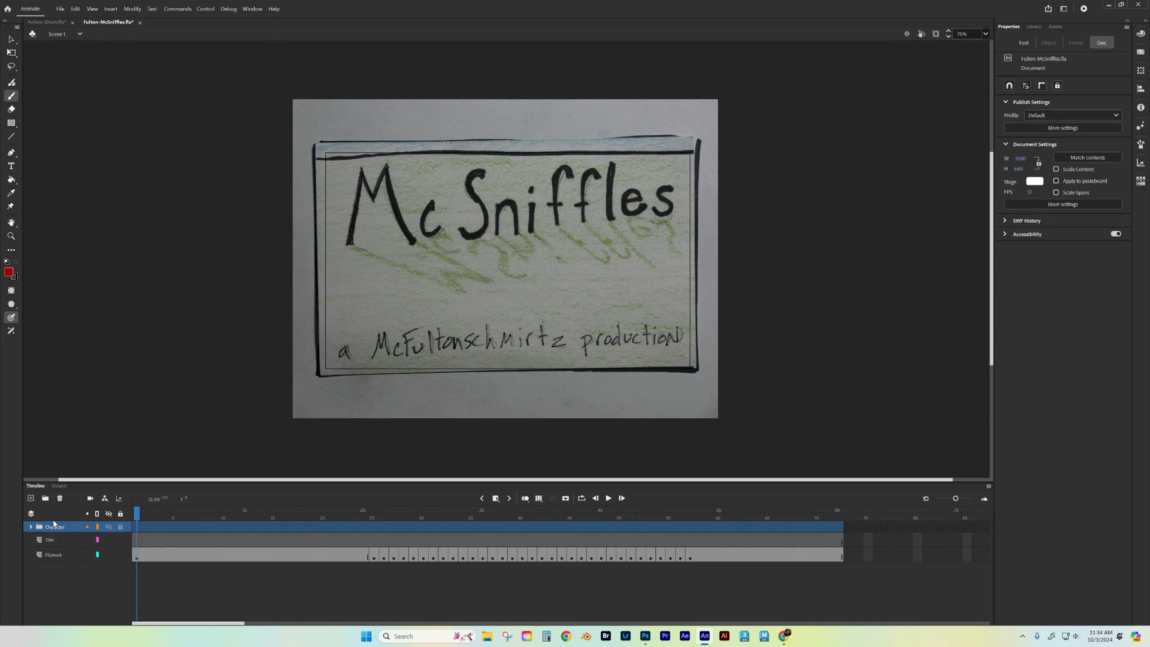
Rename the Title layer to Title Line Art, accepting the conforming name
click(56, 544)
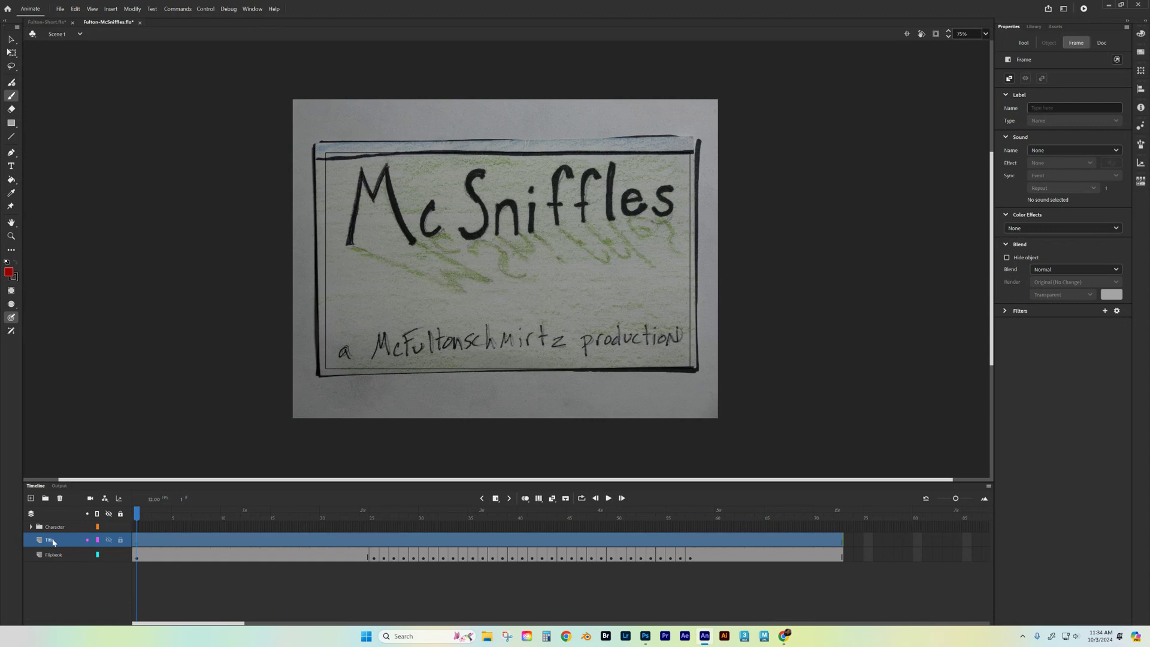
double_click(53, 542)
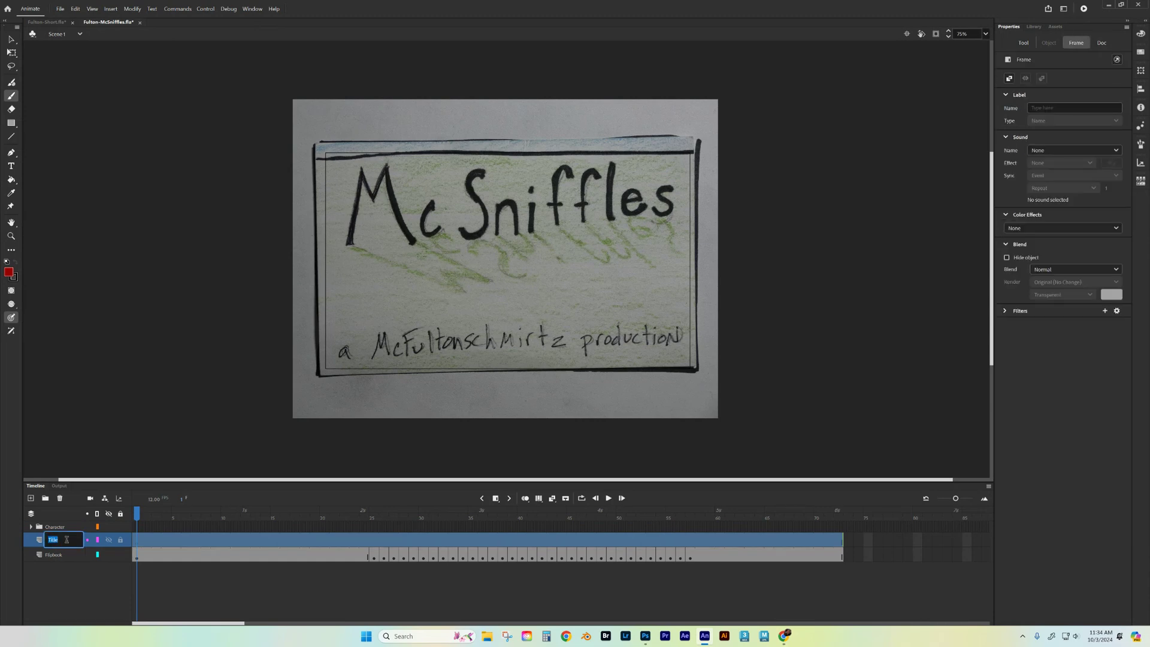
text(T)
key(Return)
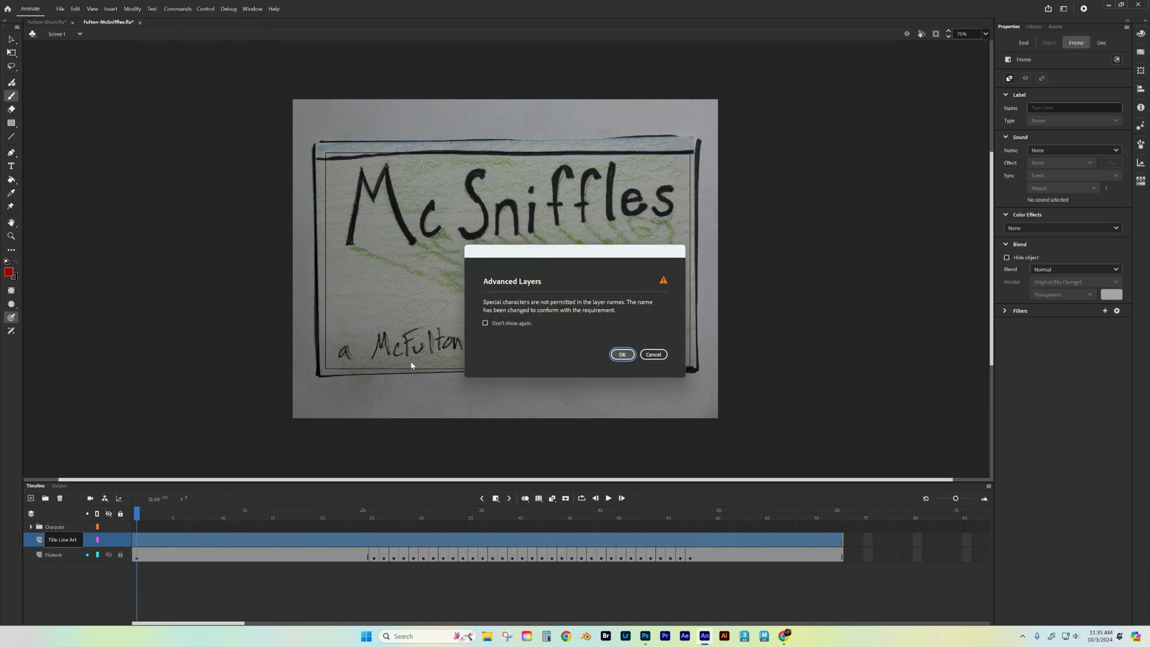
click(621, 354)
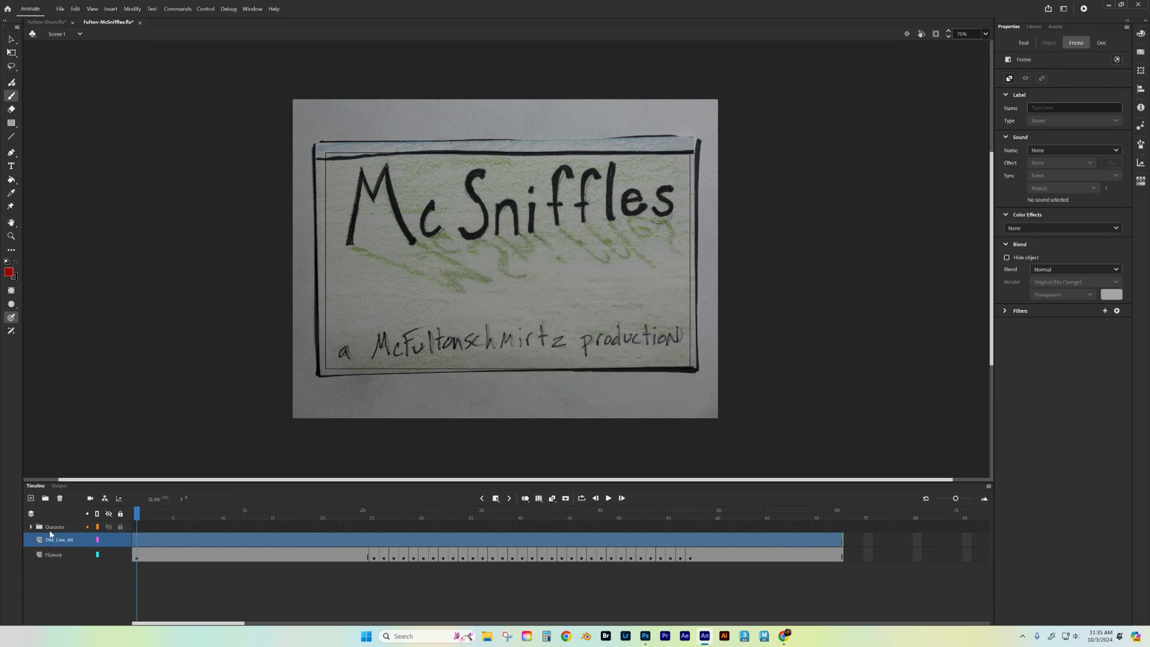
Create a layer folder named Title and move the title line art layer into it
click(45, 498)
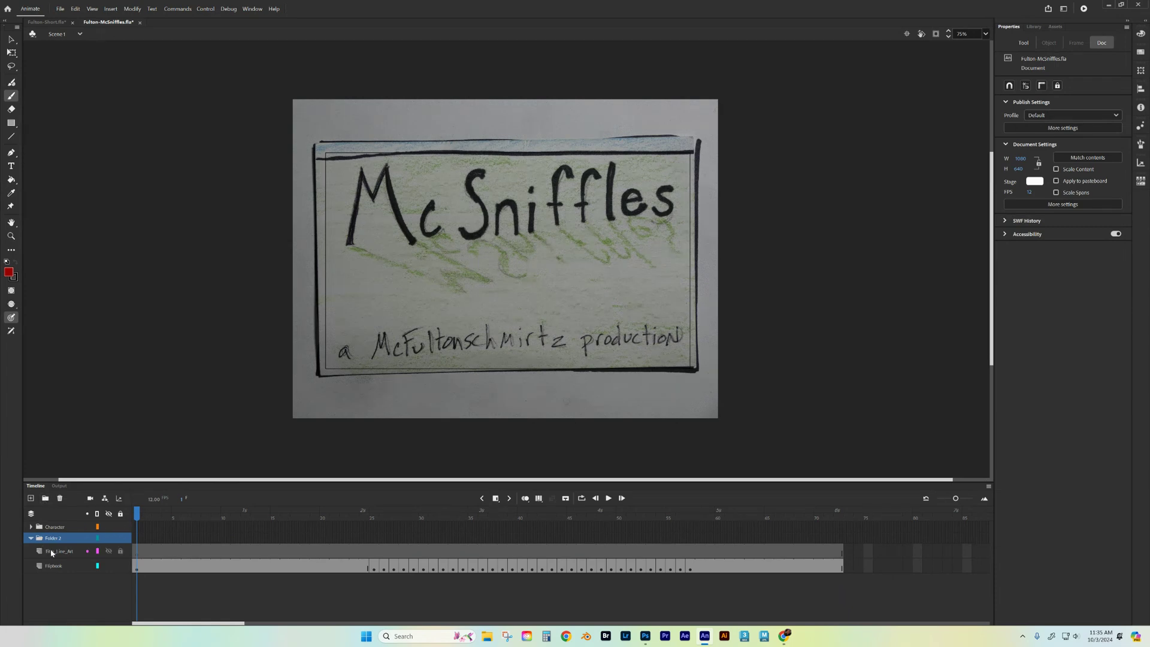
double_click(54, 537)
text(Title)
key(Return)
drag(54, 552, 58, 547)
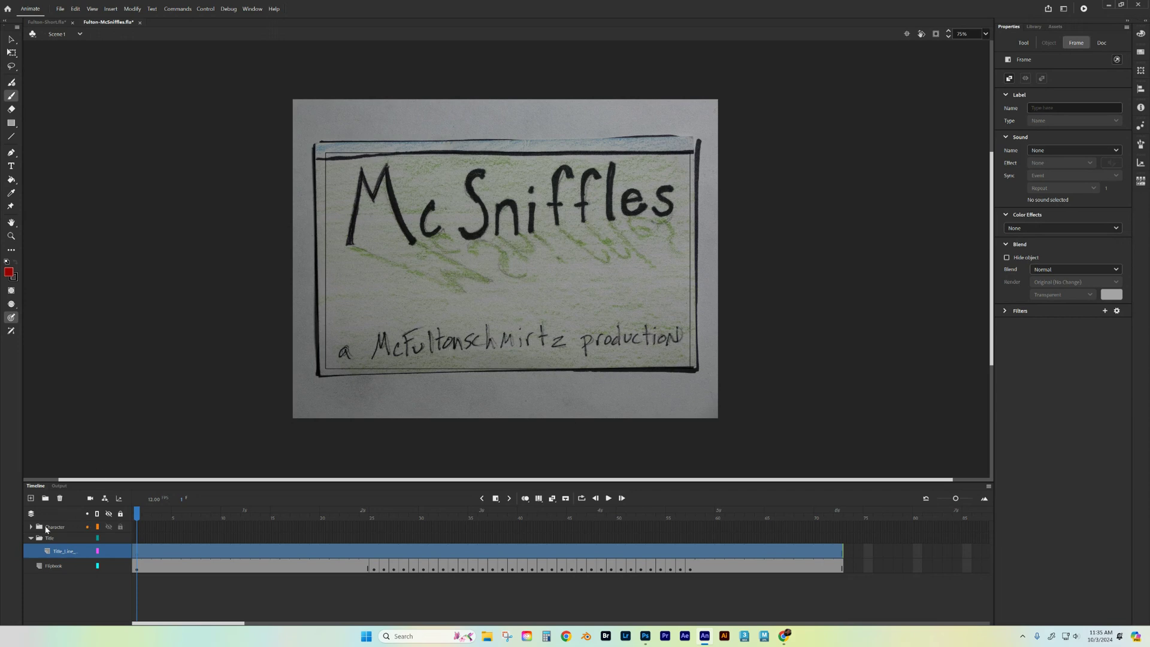
Expand both the Character and Title folders and select frame 1 of the title line art layer
click(31, 527)
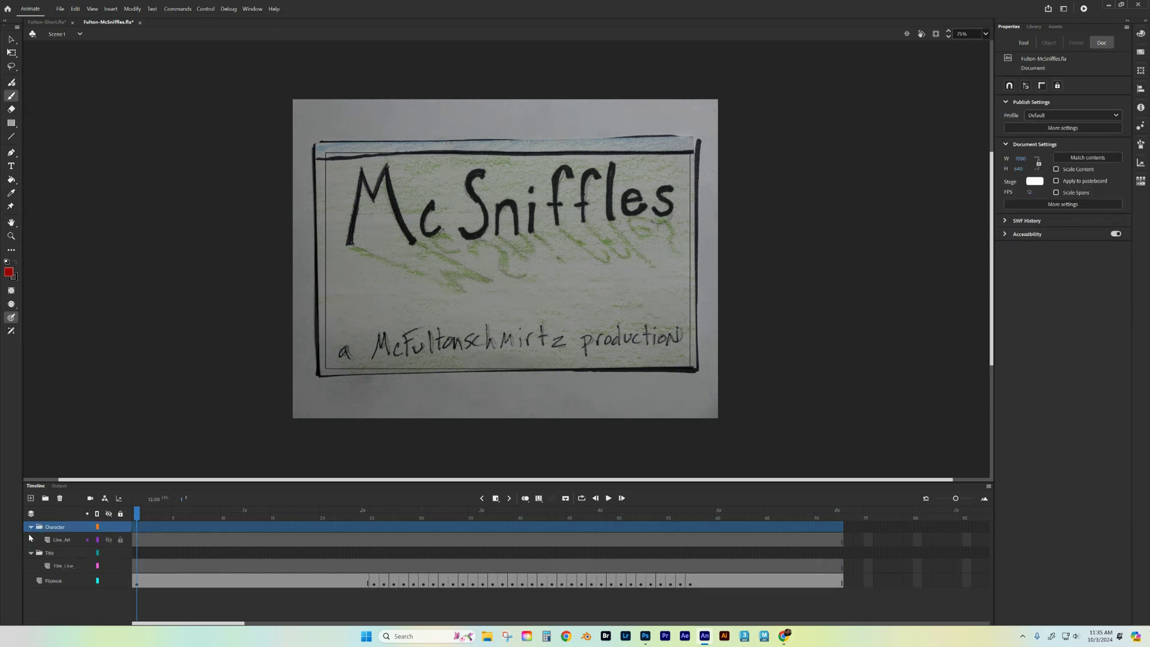
click(31, 527)
click(31, 539)
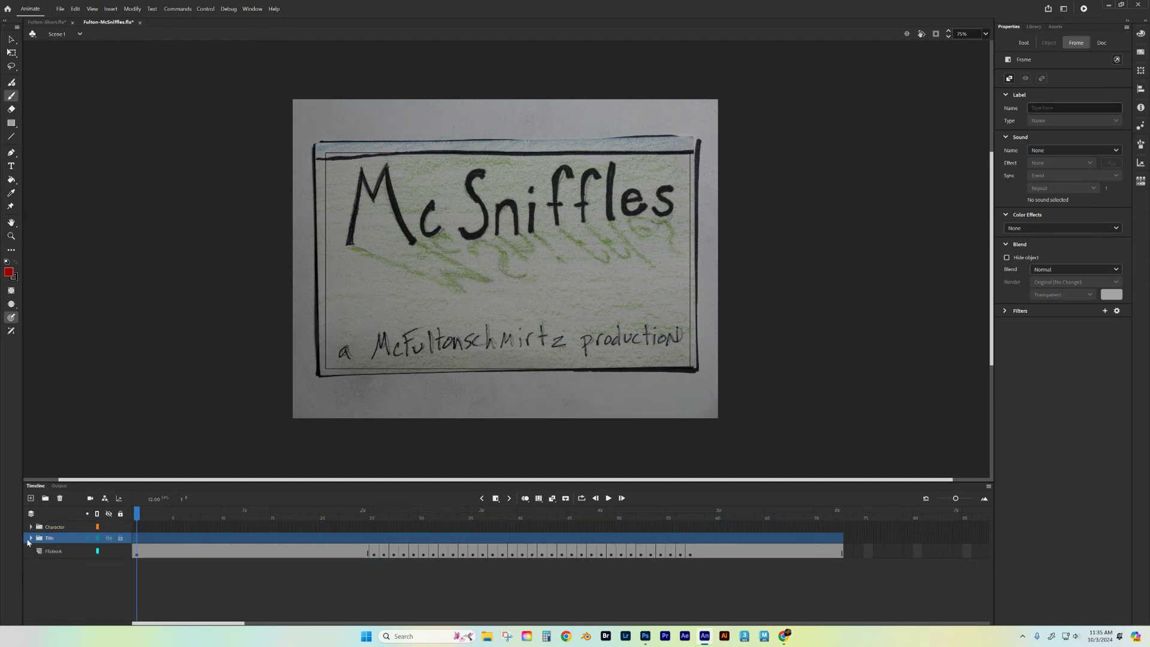
click(30, 539)
click(67, 552)
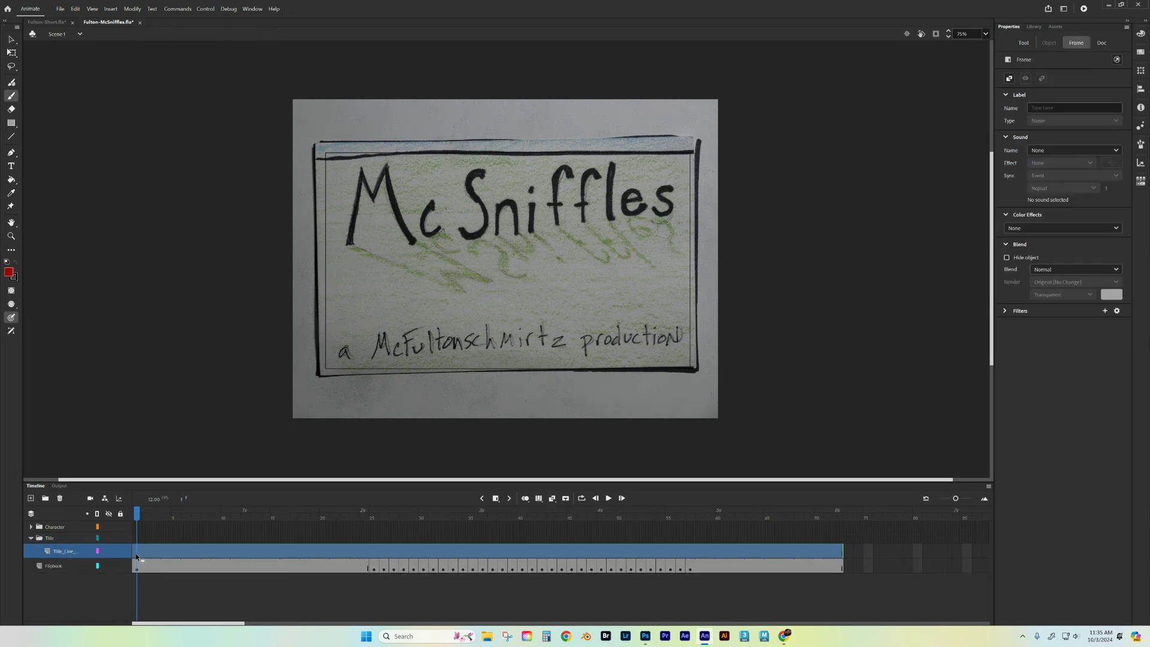
click(269, 597)
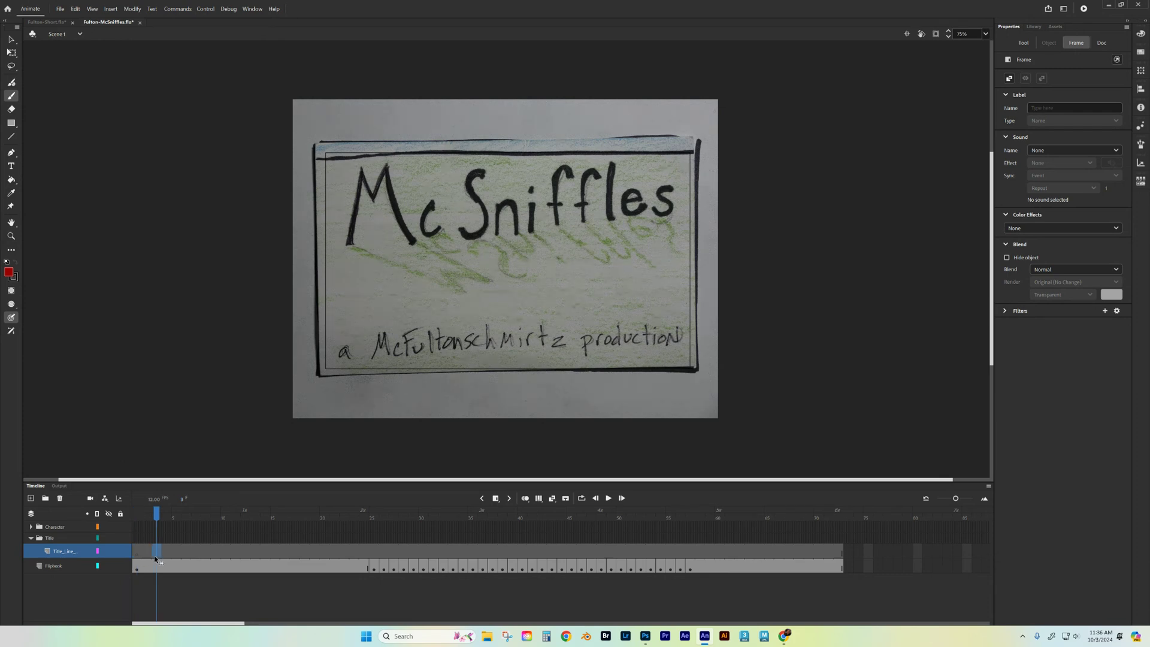
click(30, 527)
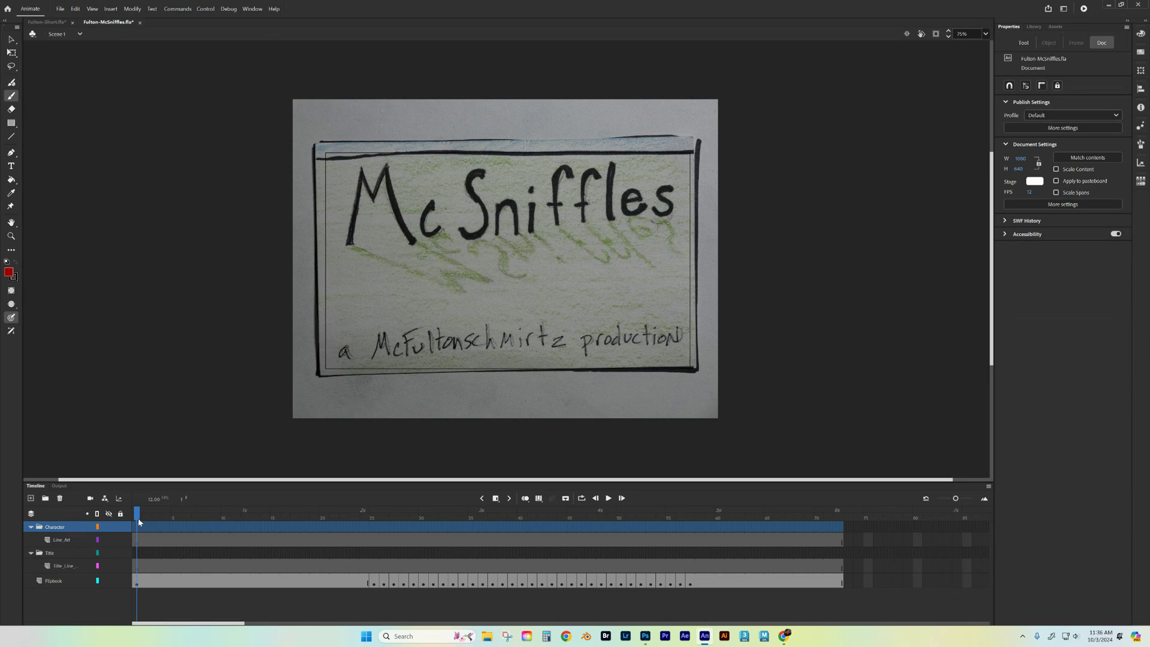
drag(139, 518, 158, 520)
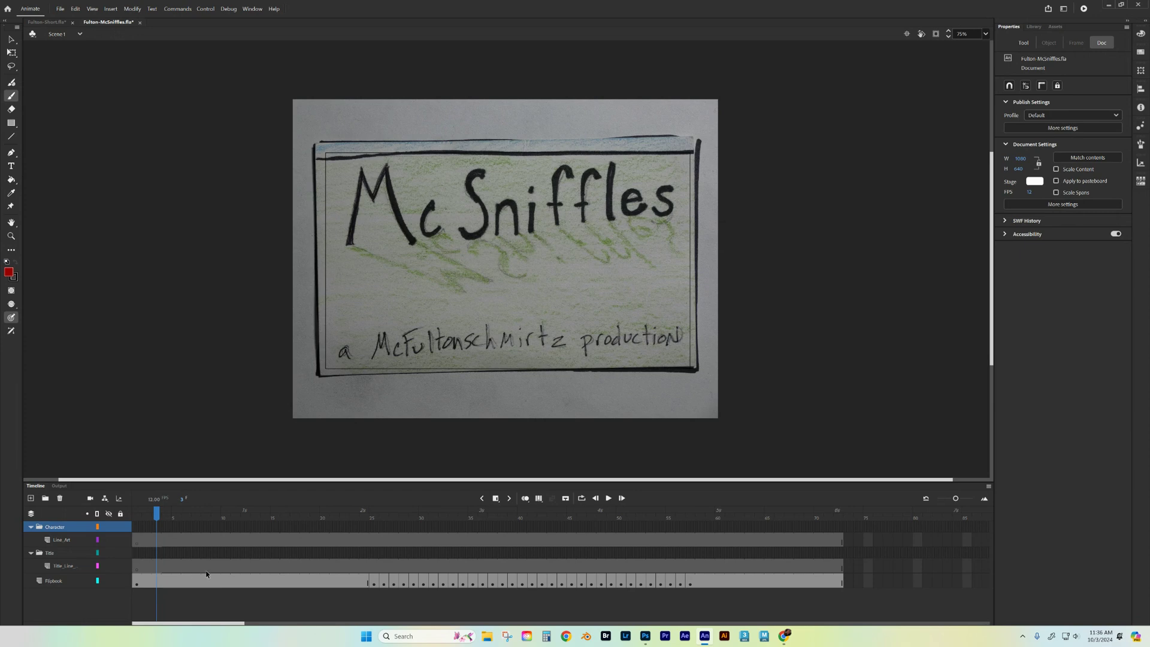
click(138, 567)
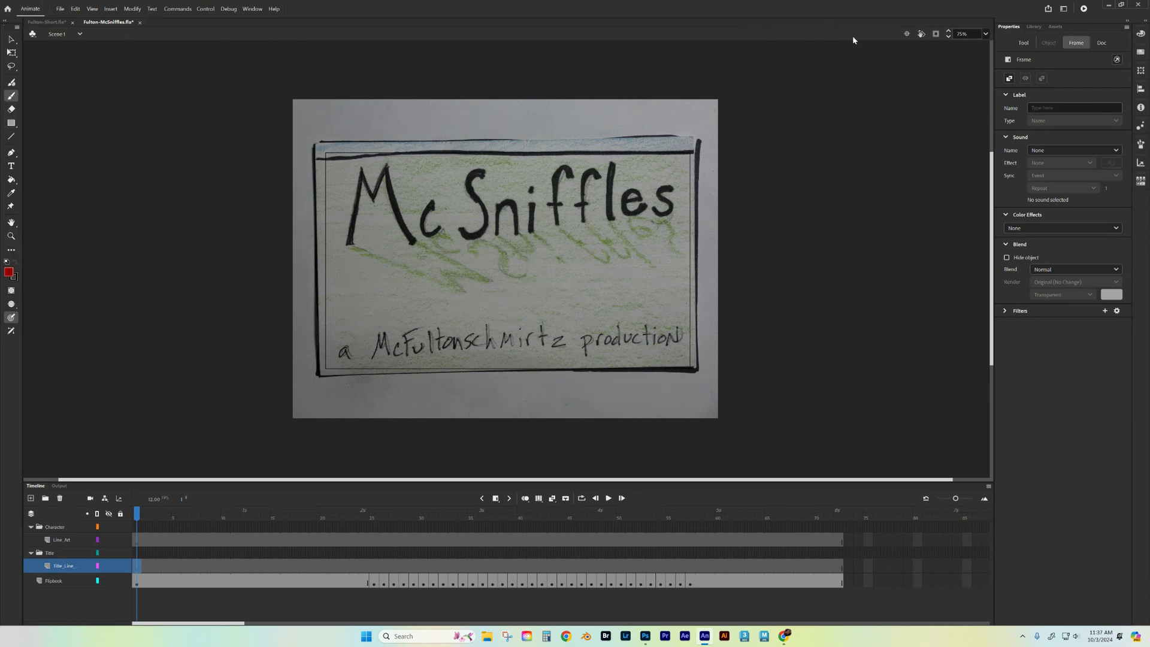
Set the Classic Brush fill color to black
click(1025, 44)
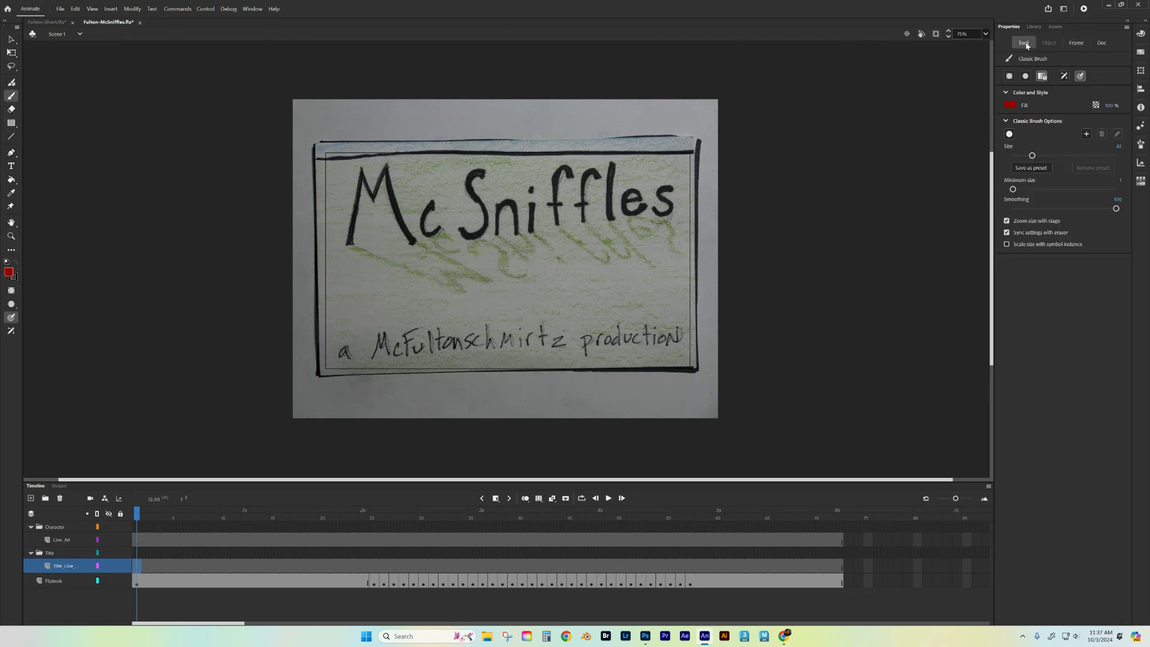
click(1011, 105)
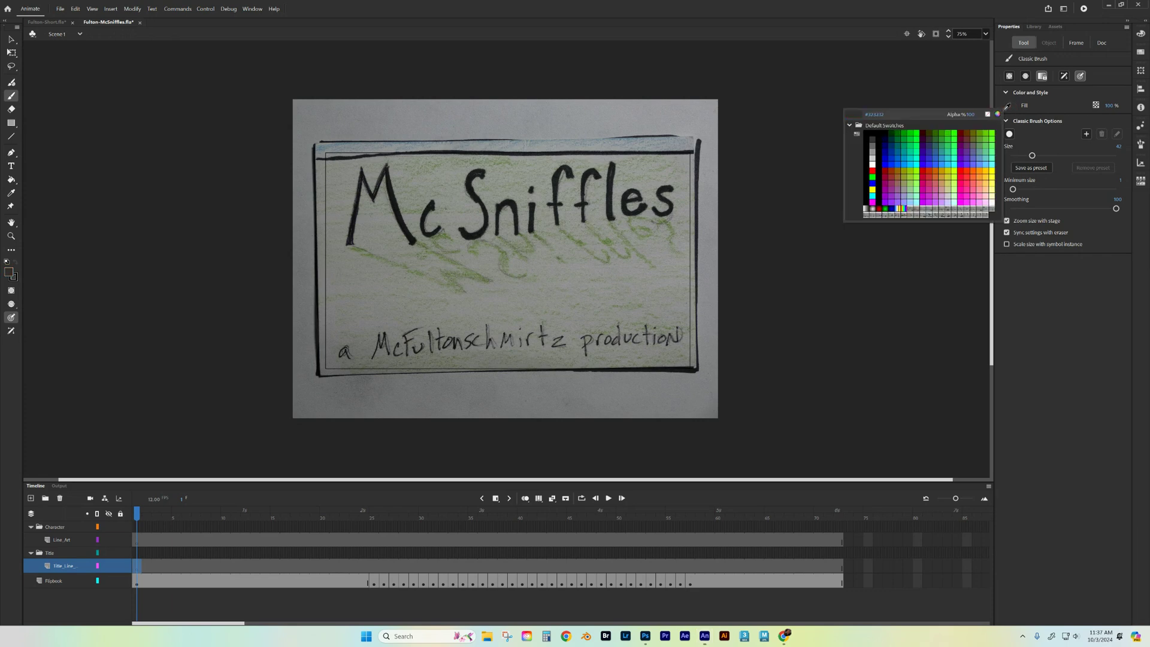
click(878, 130)
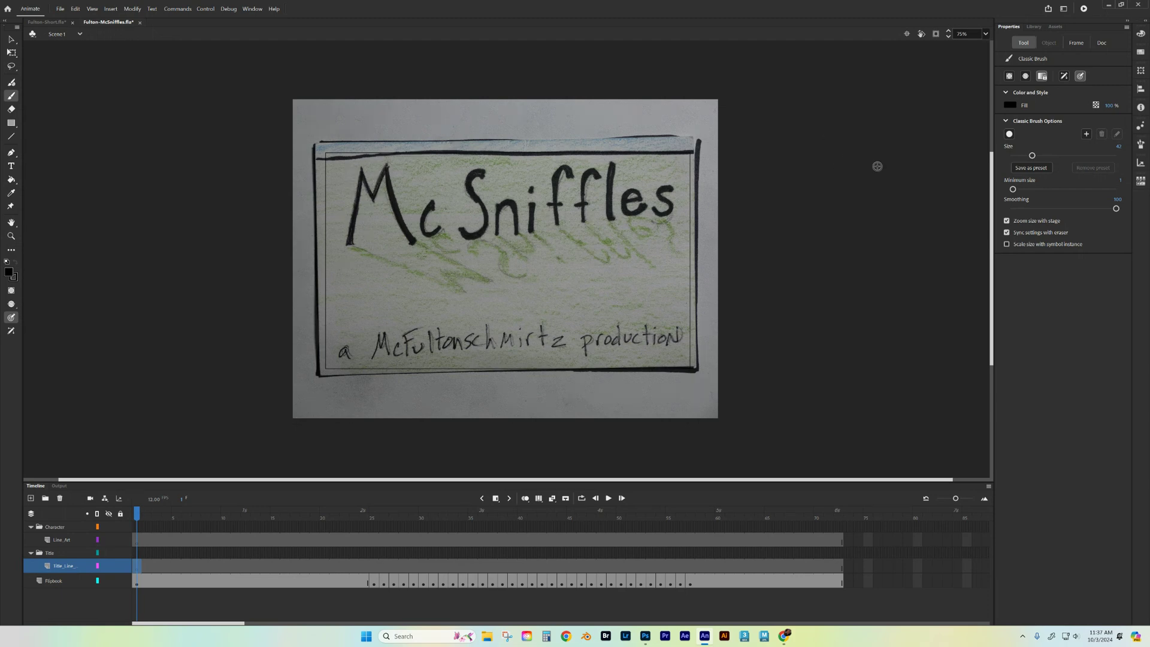
Reduce the brush size and paint six thick and thin slanted test strokes over the McSniffles lettering
mouse_move(1032, 156)
mouse_down()
mouse_move(1022, 155)
mouse_move(1050, 155)
mouse_move(1018, 155)
mouse_move(1034, 158)
mouse_up()
drag(373, 125, 361, 243)
drag(431, 131, 417, 235)
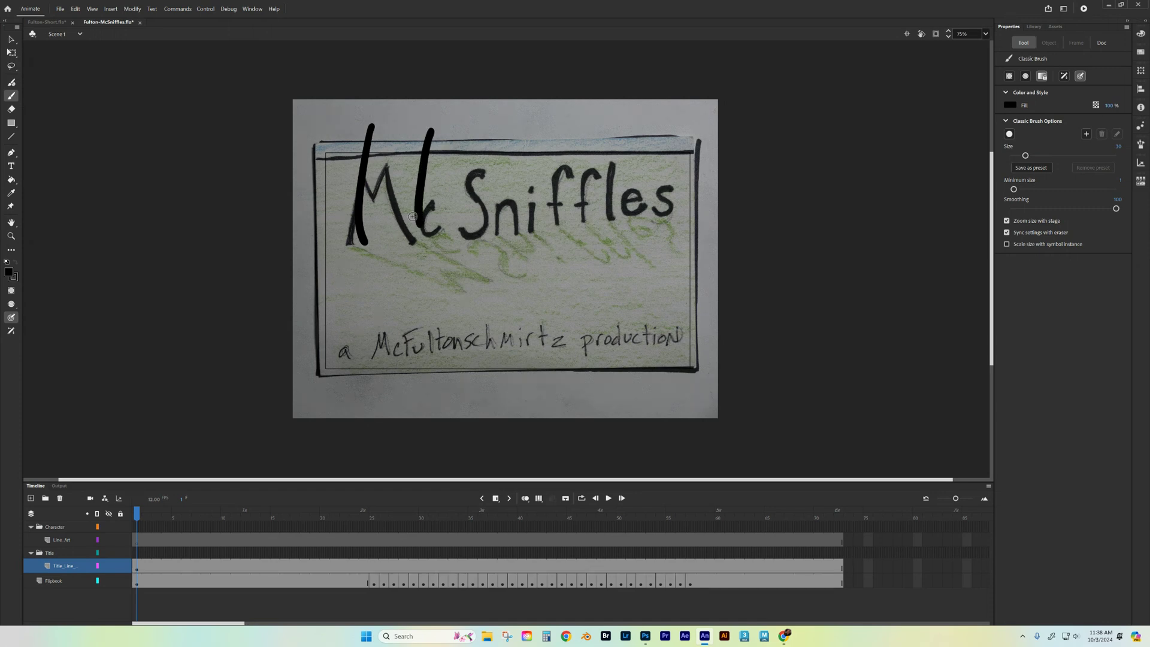
drag(459, 136, 452, 187)
drag(486, 142, 475, 204)
drag(511, 125, 496, 193)
drag(540, 121, 508, 239)
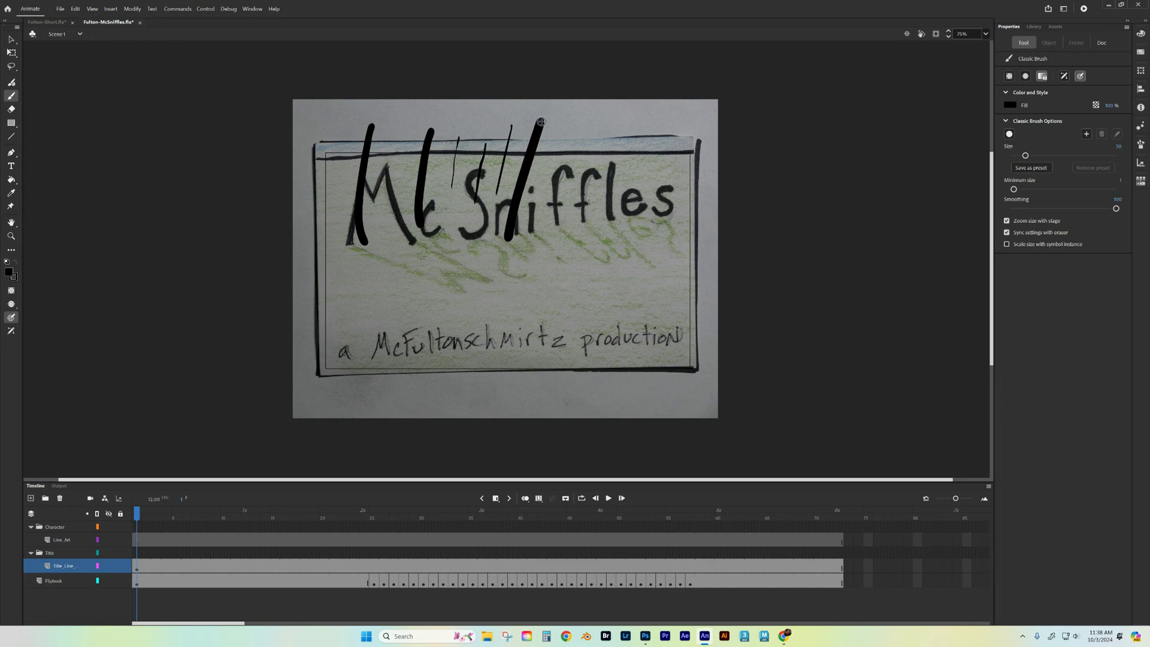
Reduce the brush size slightly further and undo the test strokes over the title lettering
drag(1025, 156, 1022, 157)
key(ctrl+z)
key(ctrl+z)
key(ctrl+z)
key(ctrl+z)
key(ctrl+z)
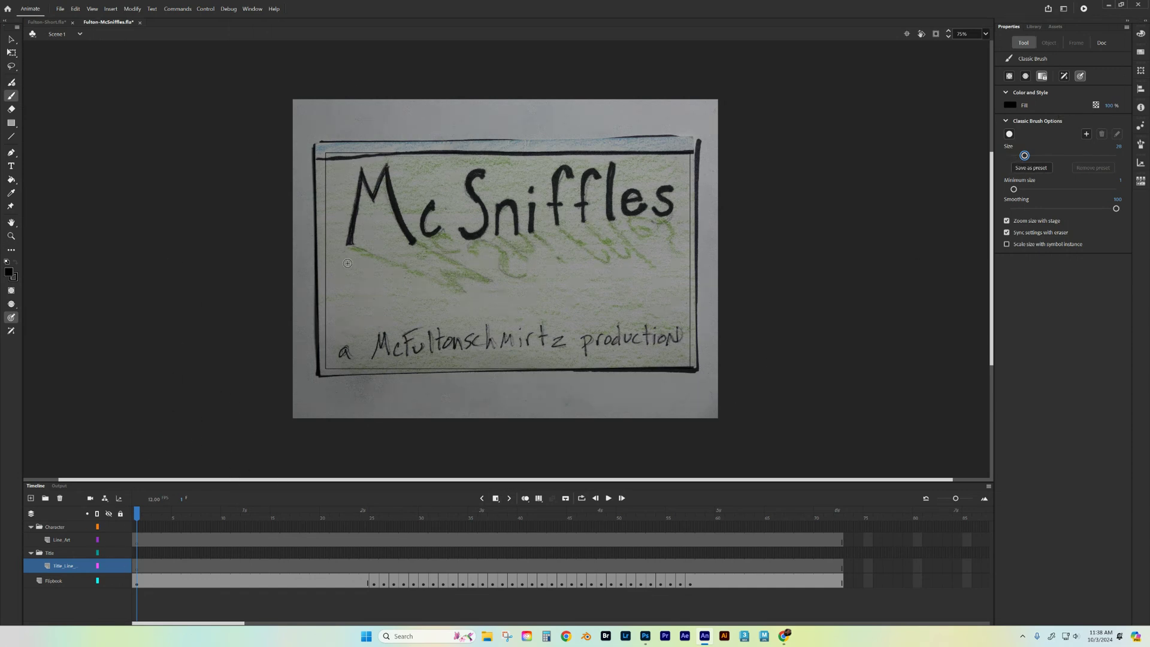
Trace the large M of the McSniffles title in black with the Classic Brush on the title line art layer
key(ctrl+equal)
key(ctrl+equal)
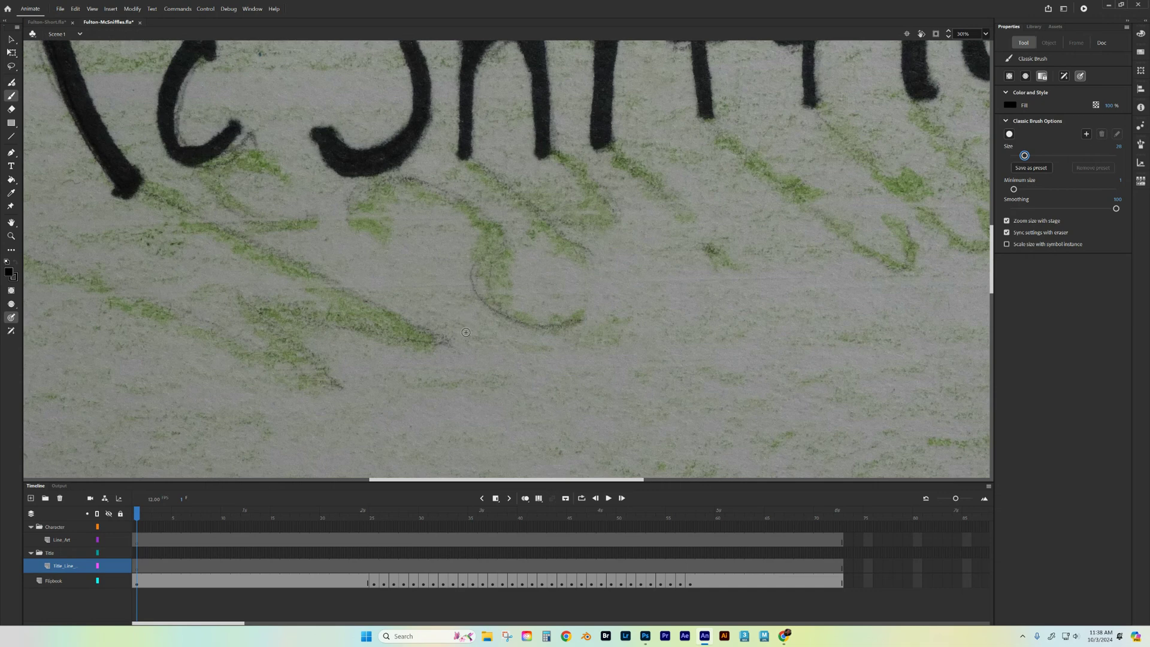
drag(178, 172, 576, 473)
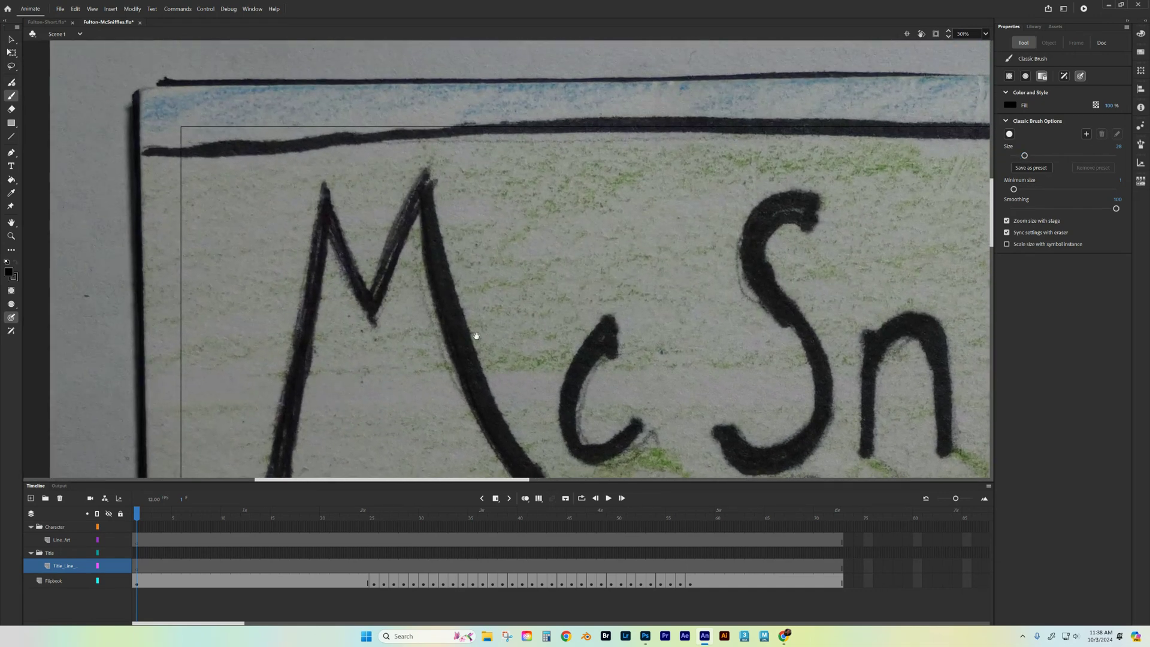
drag(477, 336, 545, 195)
scroll(541, 194, up, 2)
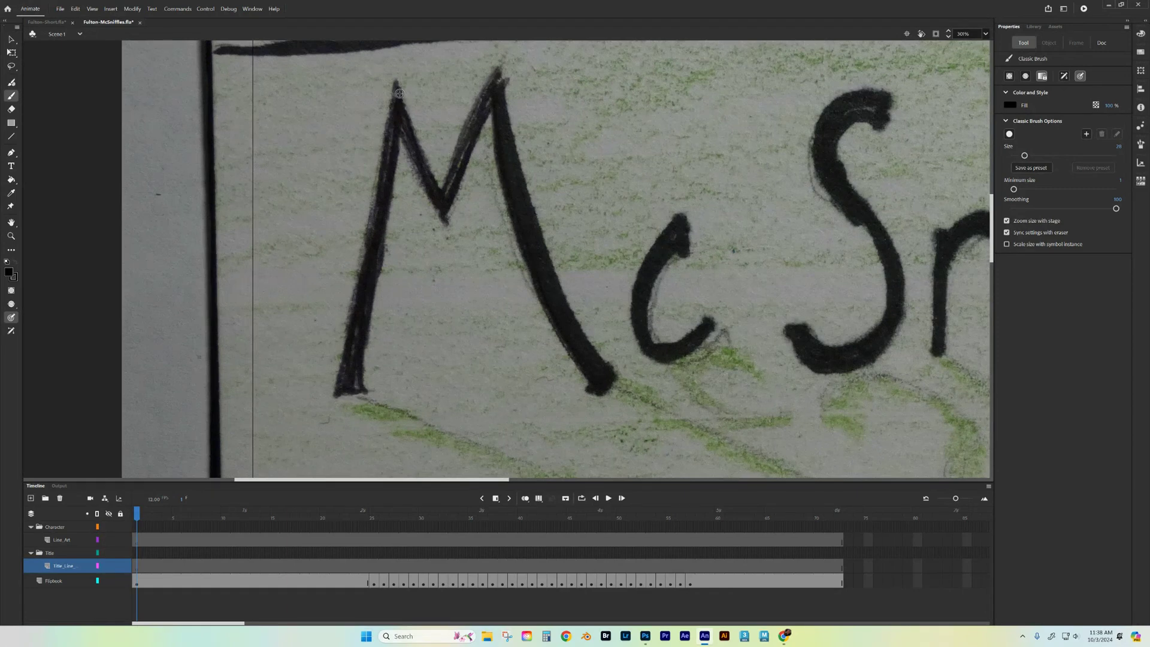
drag(395, 91, 346, 381)
mouse_move(396, 90)
mouse_down()
mouse_move(439, 204)
mouse_move(492, 91)
mouse_move(555, 284)
mouse_move(602, 386)
mouse_up()
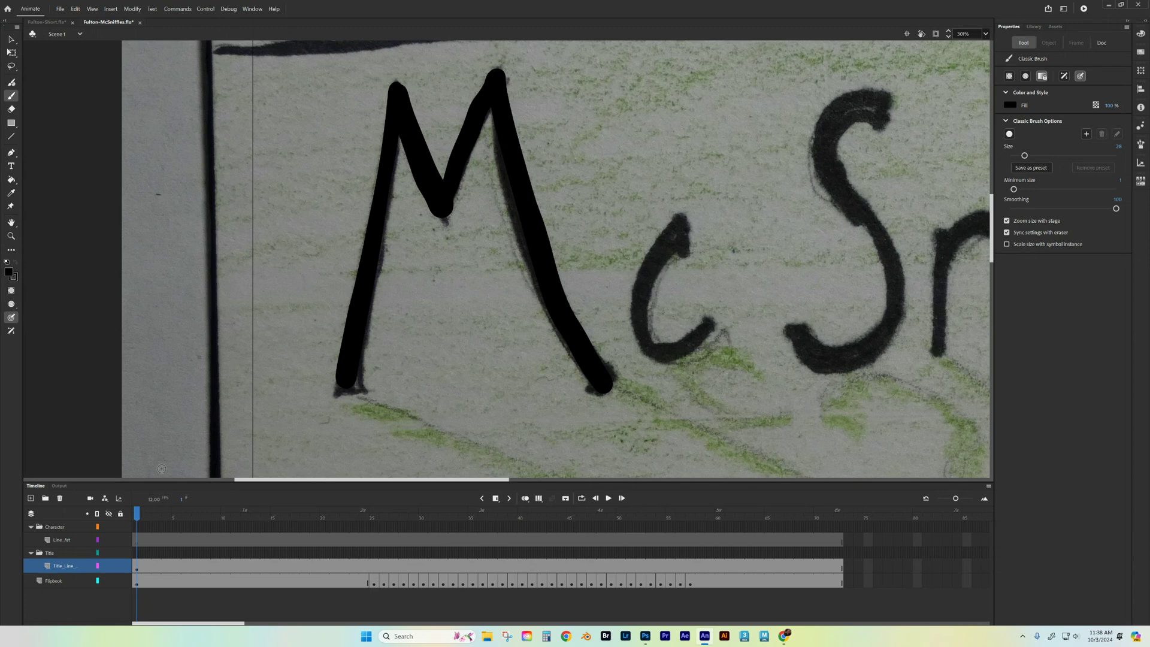
Set the Flipbook layer's visibility to 50% opacity in its layer properties
double_click(40, 581)
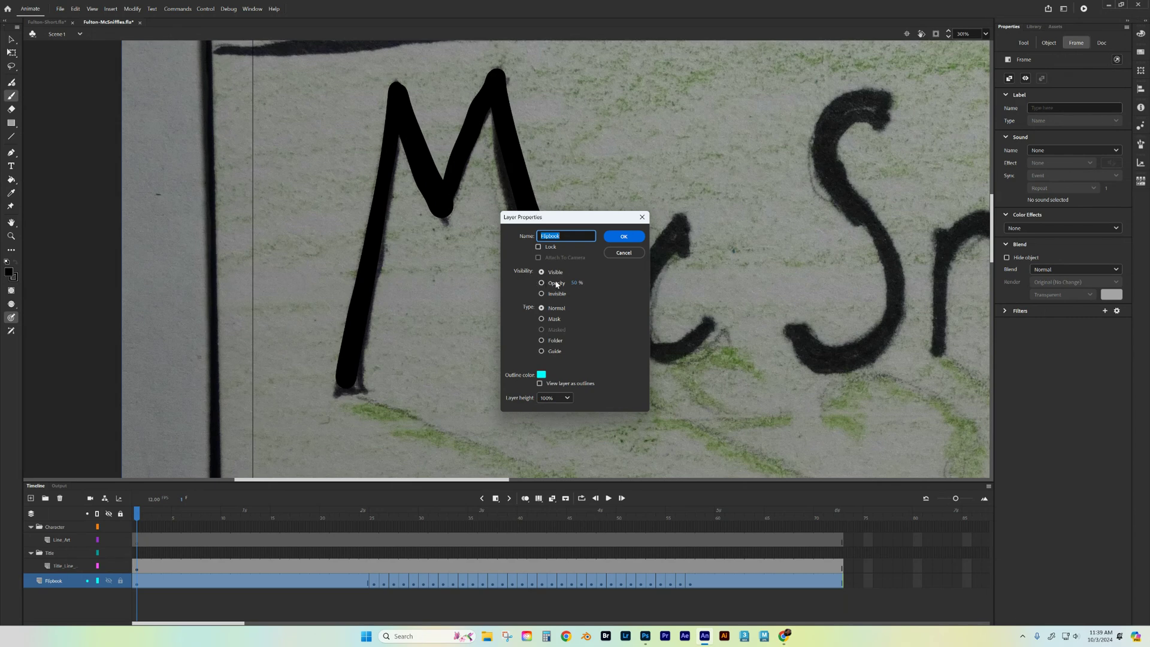
click(541, 283)
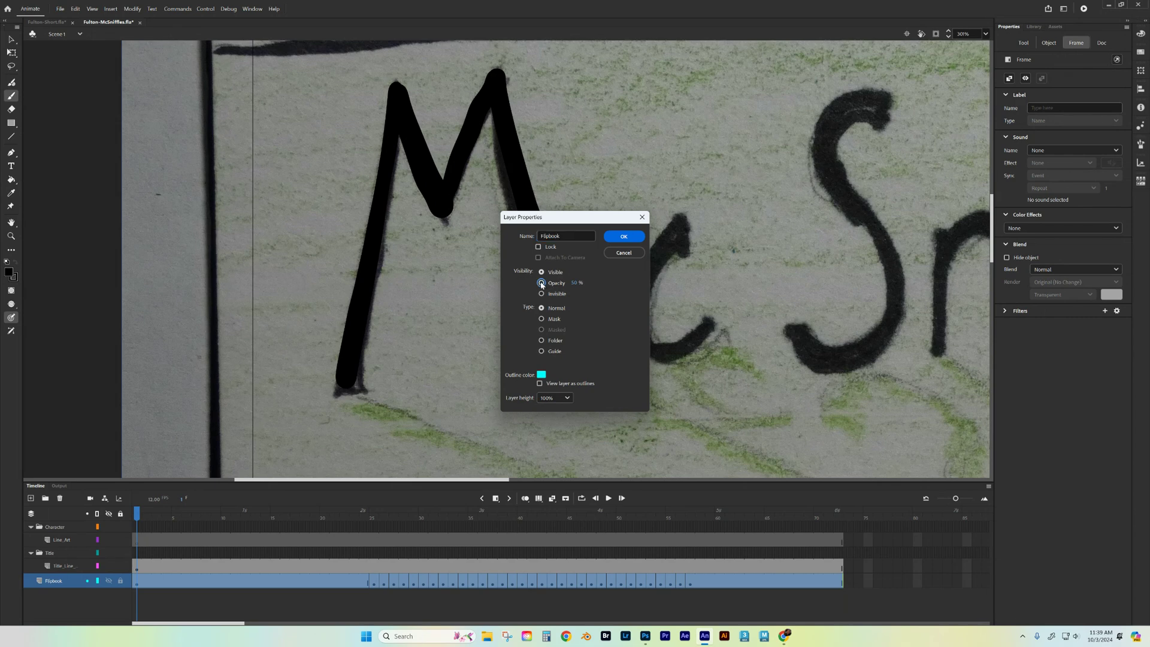
click(626, 238)
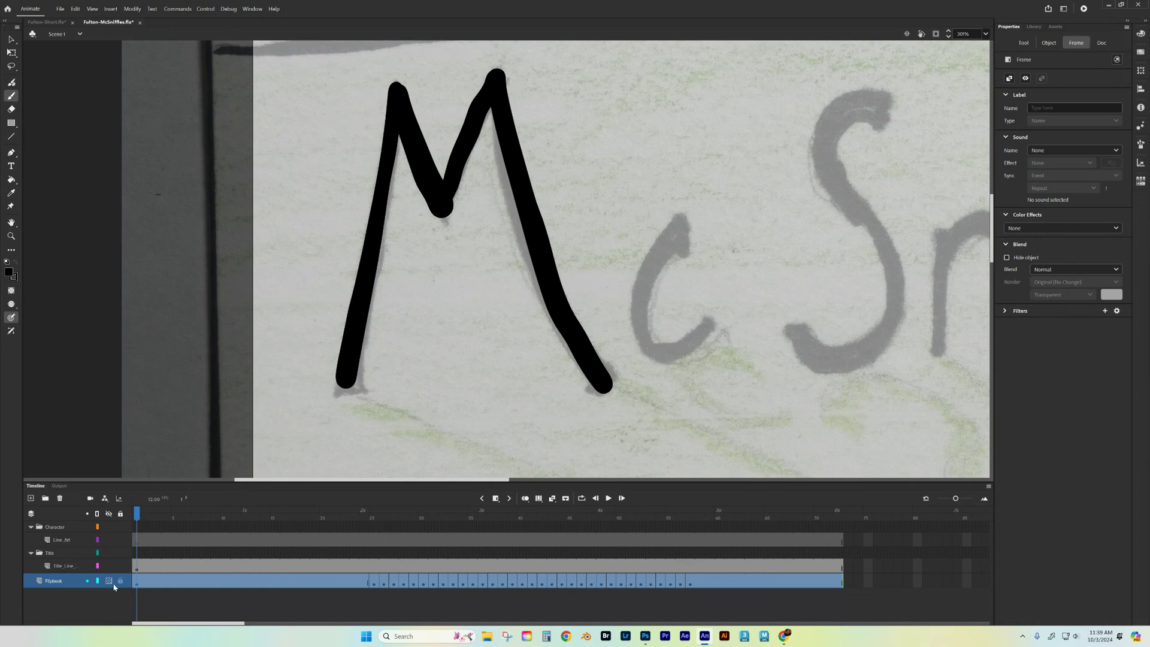
Lock the Flipbook layer and the Character folder, and collapse the Character folder
click(103, 601)
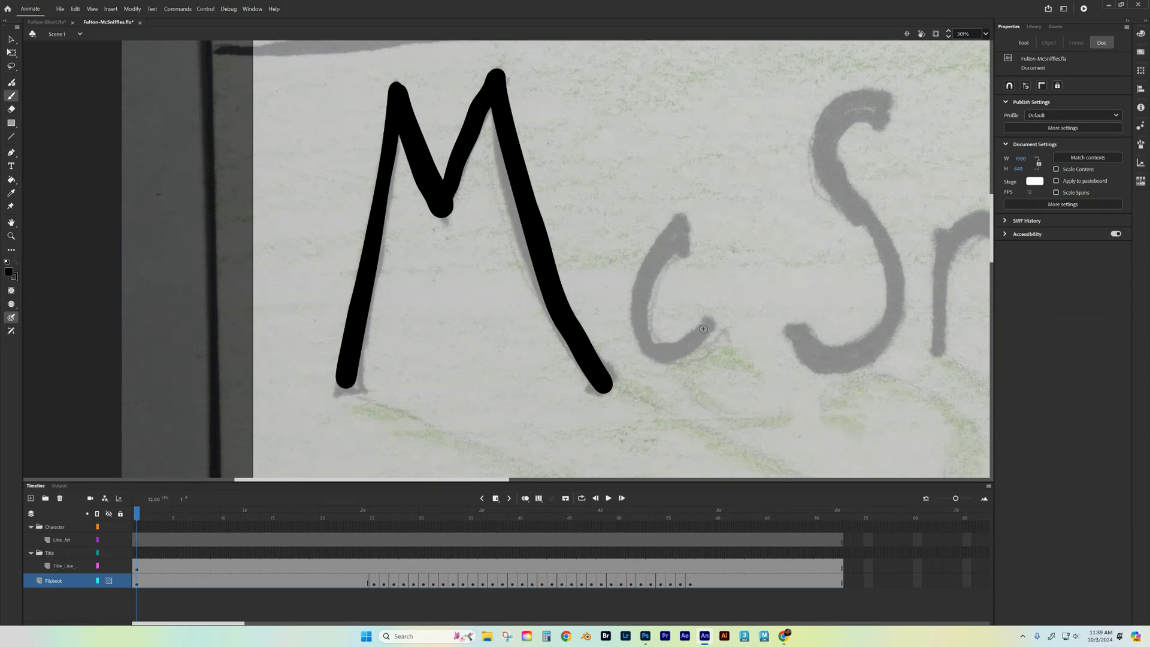
click(120, 580)
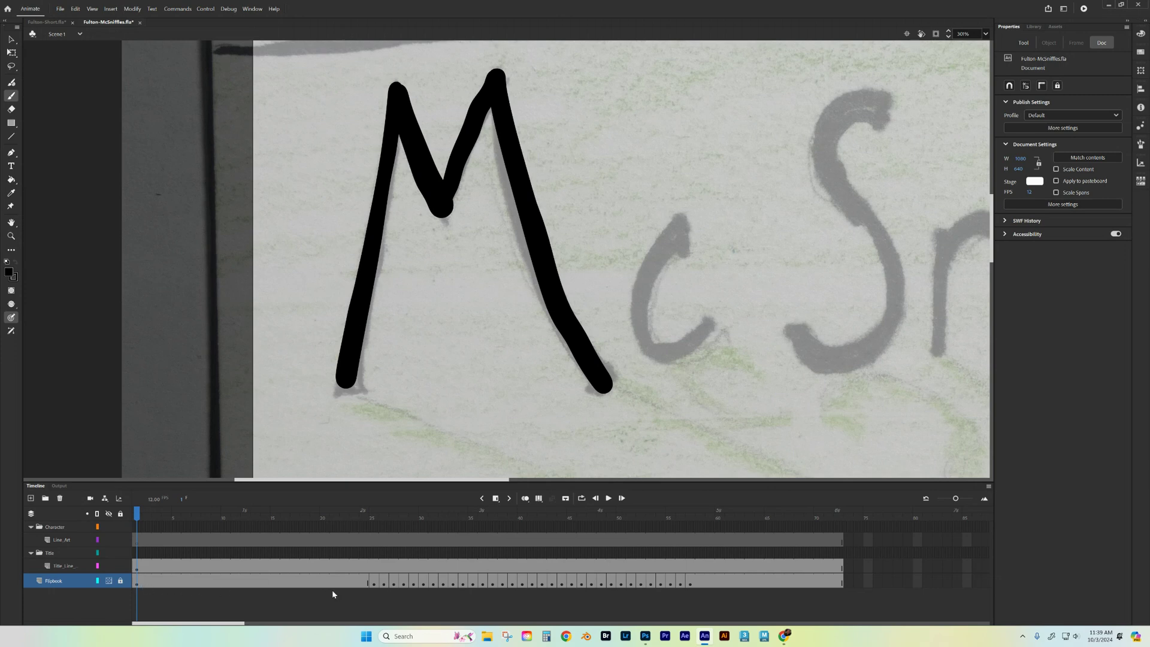
click(119, 527)
click(31, 527)
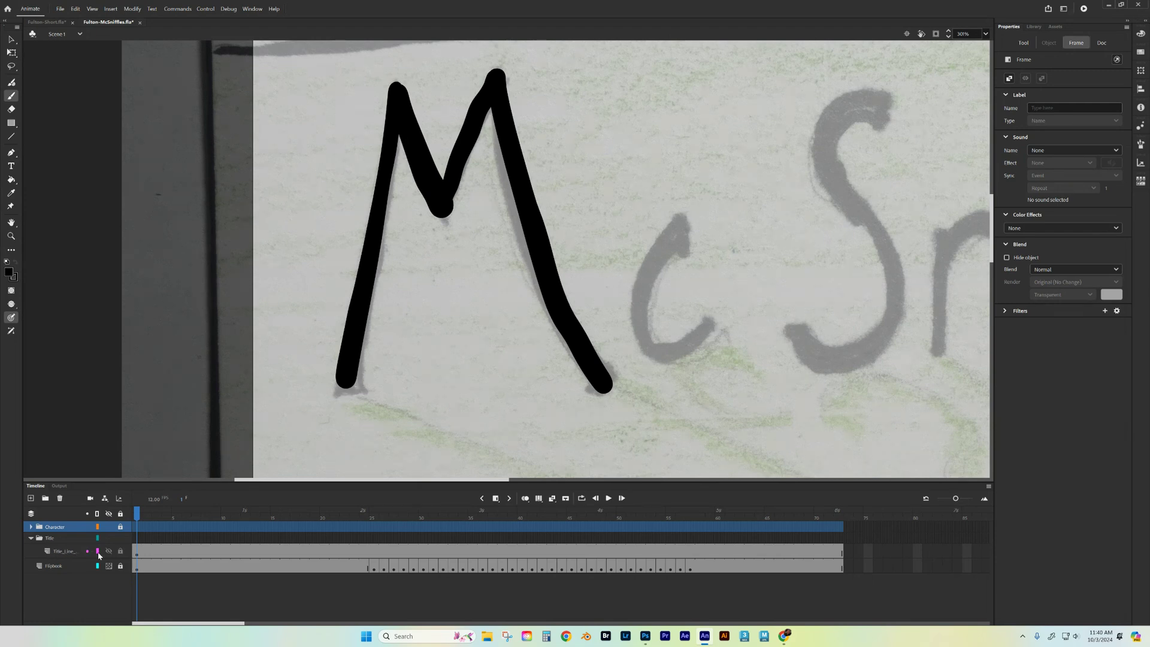
Return to frame 1 of the title line art layer and trace the letter c of McSniffles with the Classic Brush
click(137, 553)
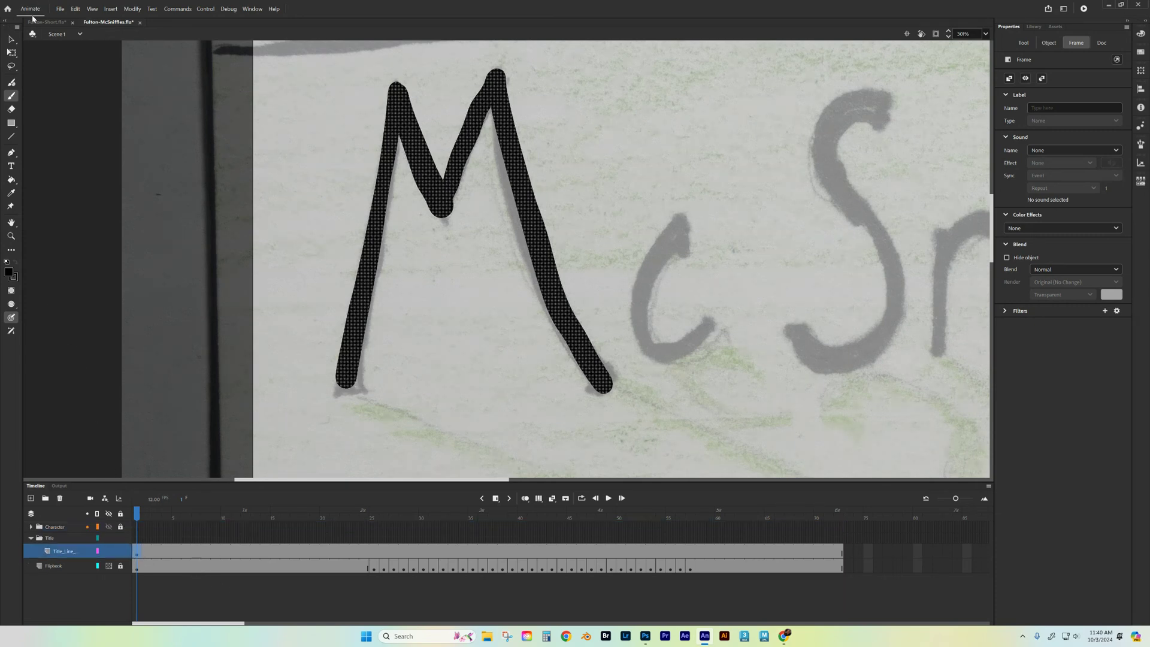
click(11, 40)
click(335, 268)
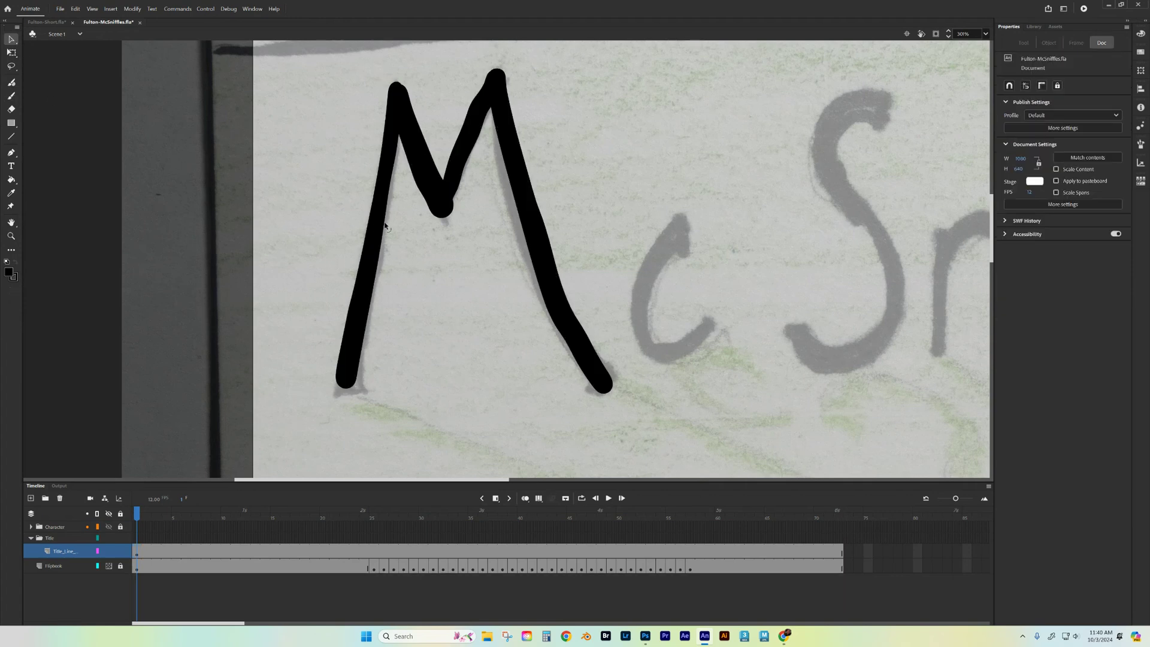
click(11, 96)
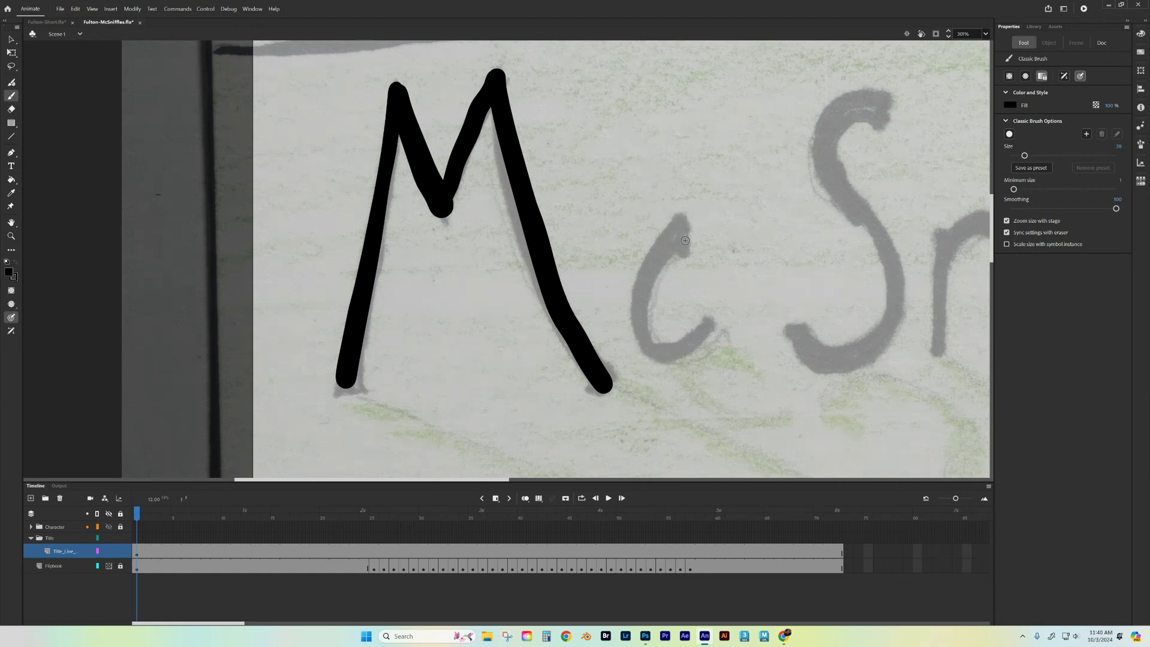
mouse_move(685, 252)
mouse_down()
mouse_move(682, 223)
mouse_move(656, 280)
mouse_move(650, 343)
mouse_move(716, 294)
mouse_up()
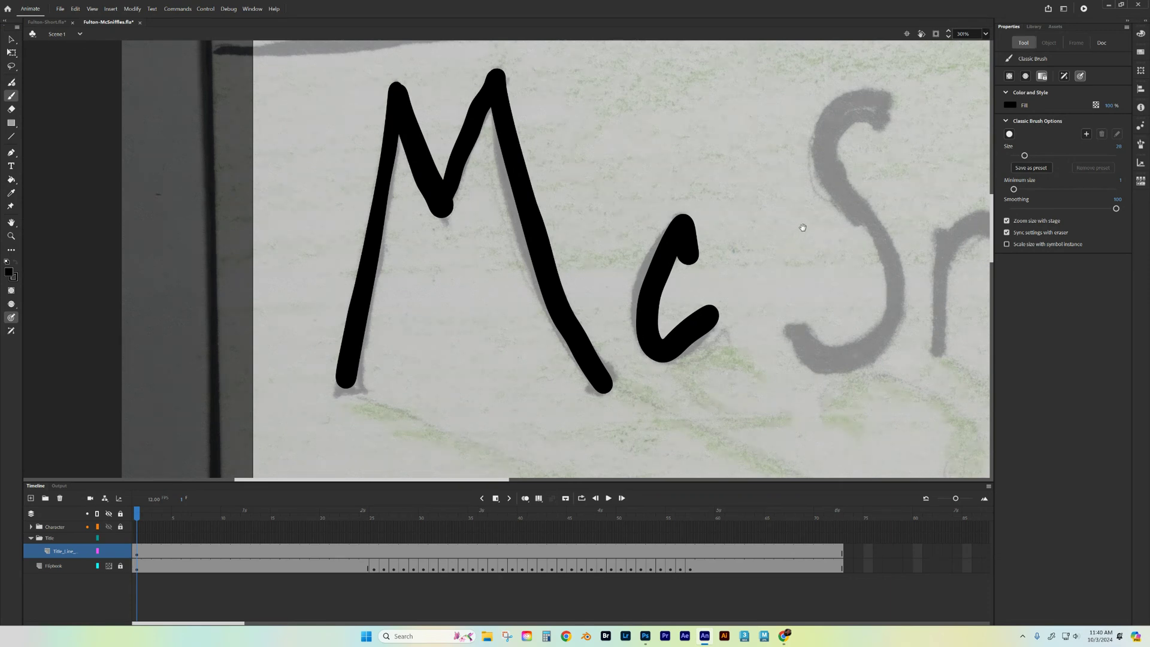
Trace the letters S, n and i of McSniffles, including the dot of the i
scroll(804, 226, right, 5)
mouse_move(652, 146)
mouse_down()
mouse_move(644, 167)
mouse_move(584, 207)
mouse_move(636, 272)
mouse_move(671, 356)
mouse_move(595, 410)
mouse_move(560, 366)
mouse_move(598, 392)
mouse_move(626, 381)
mouse_move(647, 330)
mouse_move(608, 249)
mouse_move(596, 150)
mouse_move(654, 147)
mouse_up()
mouse_move(697, 277)
mouse_down()
mouse_move(699, 410)
mouse_move(729, 273)
mouse_move(757, 272)
mouse_move(778, 342)
mouse_move(778, 407)
mouse_up()
drag(840, 210, 850, 230)
drag(848, 284, 840, 395)
drag(926, 347, 704, 357)
Trace both letters f of McSniffles with their crossbars
mouse_move(777, 182)
mouse_down()
mouse_move(749, 145)
mouse_move(719, 177)
mouse_move(705, 234)
mouse_move(713, 412)
mouse_up()
drag(671, 294, 727, 291)
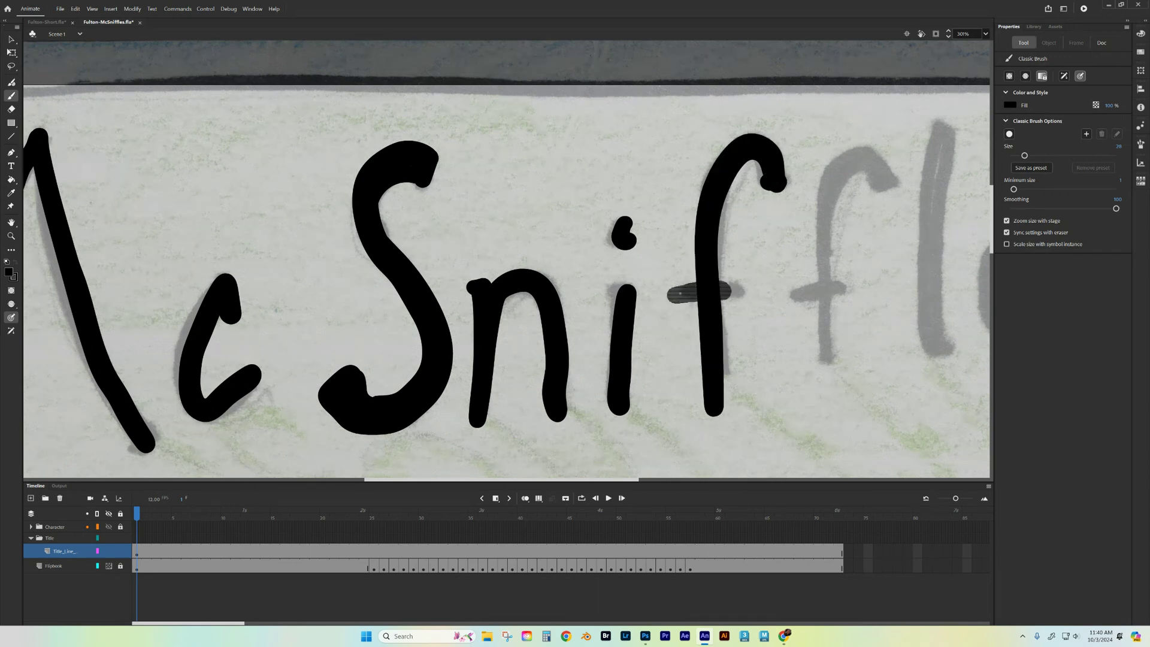
mouse_move(893, 181)
mouse_down()
mouse_move(875, 193)
mouse_move(881, 170)
mouse_move(825, 190)
mouse_move(825, 363)
mouse_up()
mouse_move(797, 293)
mouse_down()
mouse_move(894, 288)
mouse_move(724, 288)
mouse_up()
Trace the letters l, e and s to complete the McSniffles title
mouse_move(775, 148)
mouse_down()
mouse_move(758, 233)
mouse_move(771, 368)
mouse_up()
mouse_move(821, 290)
mouse_down()
mouse_move(885, 281)
mouse_move(856, 245)
mouse_move(824, 249)
mouse_move(819, 317)
mouse_move(854, 337)
mouse_move(901, 312)
mouse_up()
drag(884, 356, 714, 356)
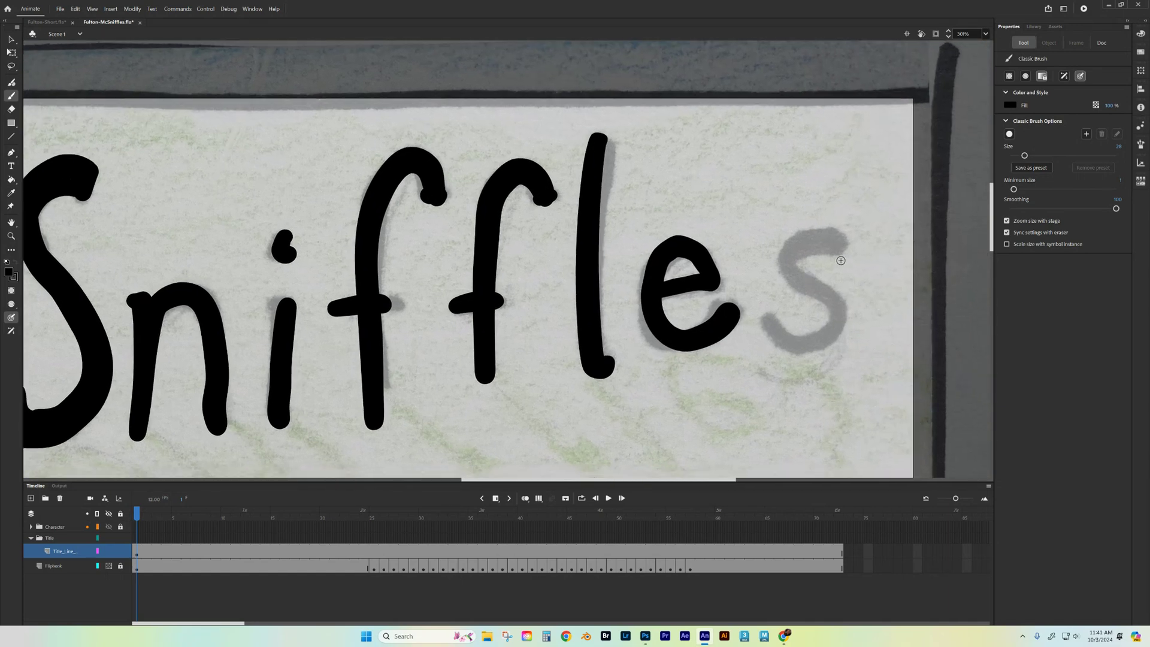
mouse_move(839, 240)
mouse_down()
mouse_move(807, 239)
mouse_move(795, 272)
mouse_move(830, 299)
mouse_move(828, 335)
mouse_move(770, 318)
mouse_up()
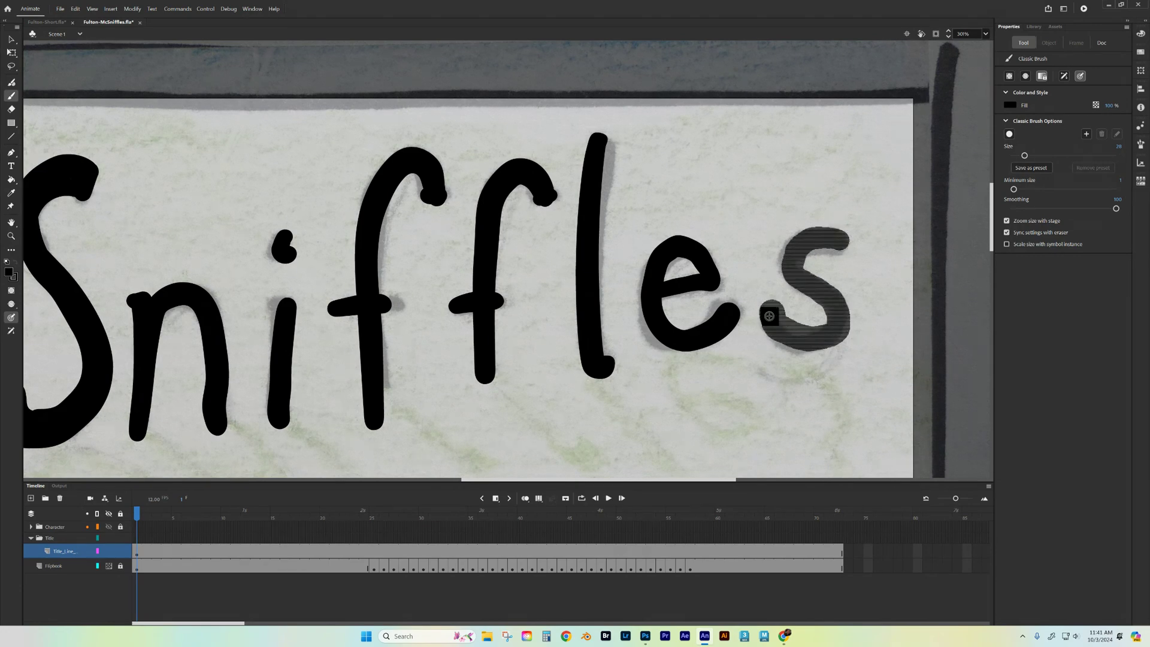
Reduce the Classic Brush size to 4 for the small production line lettering at the bottom of the drawing
mouse_move(335, 469)
mouse_down()
mouse_move(431, 392)
mouse_move(571, 356)
mouse_move(824, 149)
mouse_up()
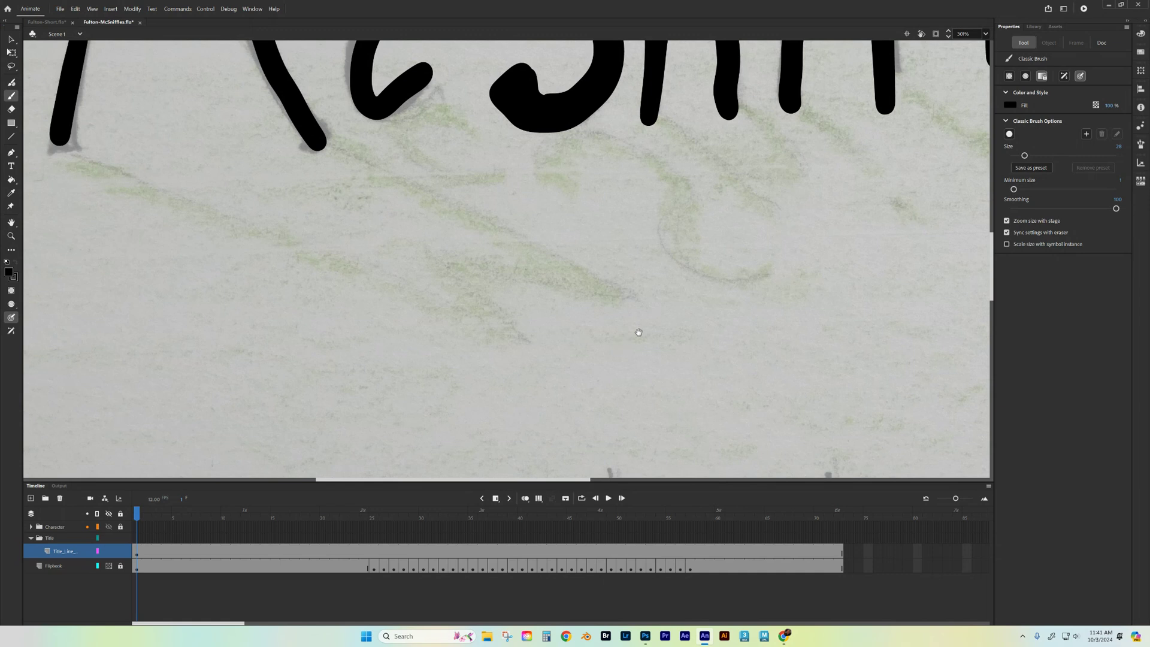
drag(650, 434, 639, 334)
mouse_move(429, 390)
mouse_down()
mouse_move(513, 307)
mouse_move(739, 248)
mouse_up()
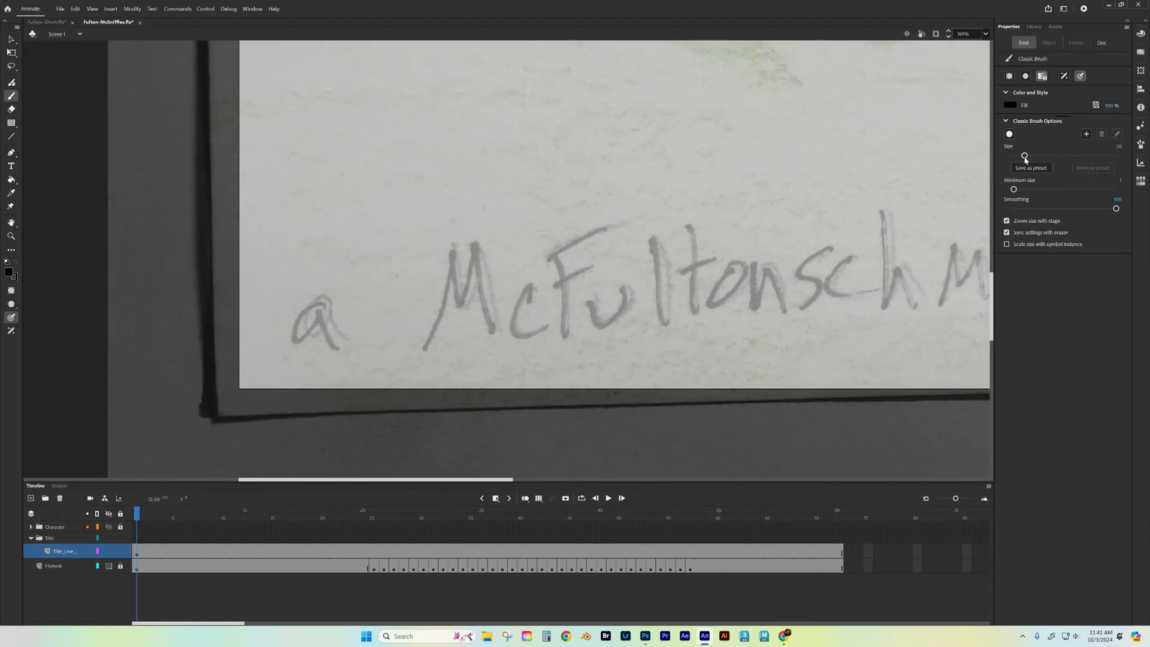
drag(1024, 156, 1018, 157)
drag(1042, 156, 1014, 156)
Trace the standalone letter a at the beginning of the production line
drag(434, 312, 644, 242)
key(ctrl+=)
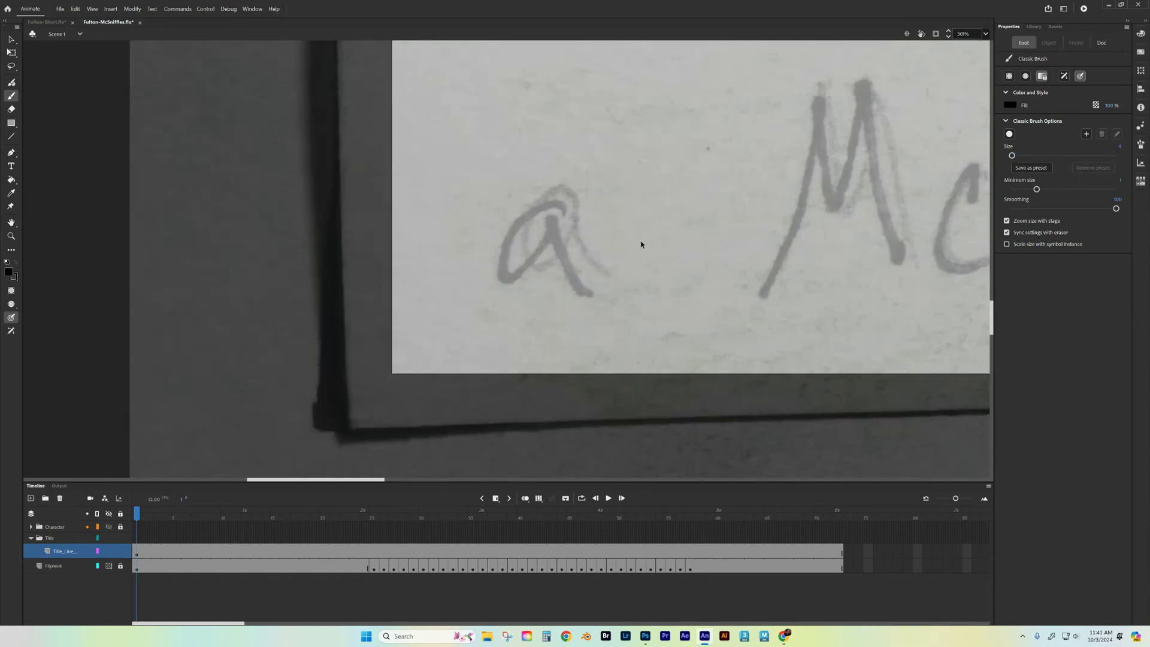
mouse_move(560, 210)
mouse_down()
mouse_move(528, 205)
mouse_move(601, 264)
mouse_up()
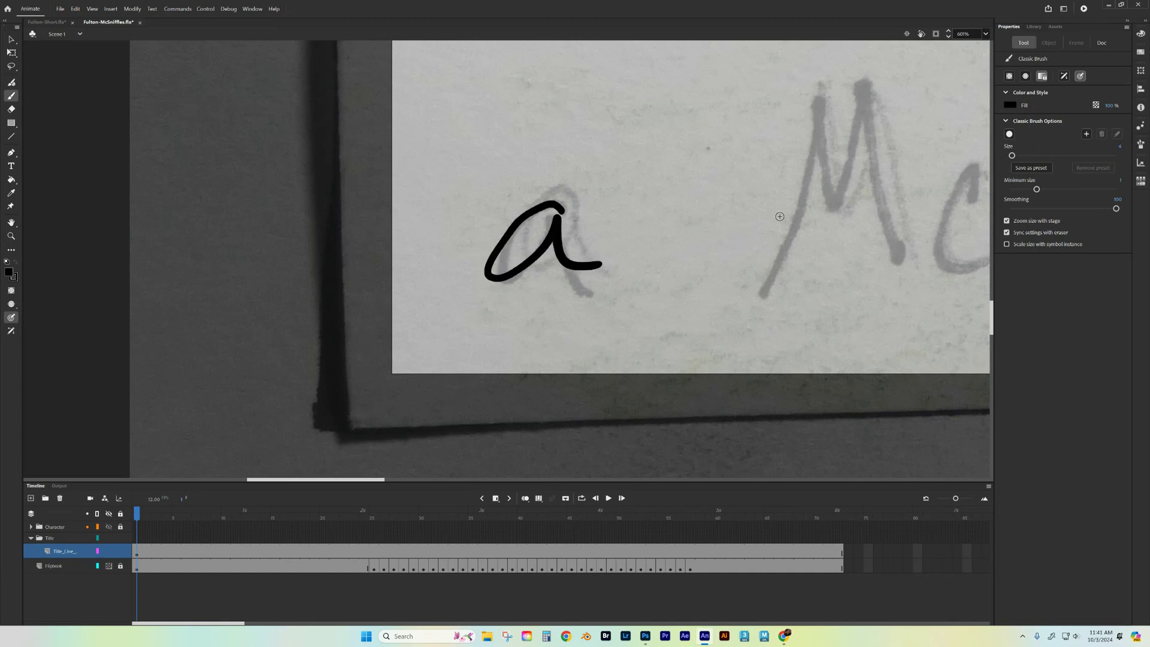
mouse_move(797, 243)
mouse_down()
mouse_move(826, 217)
mouse_move(585, 264)
mouse_up()
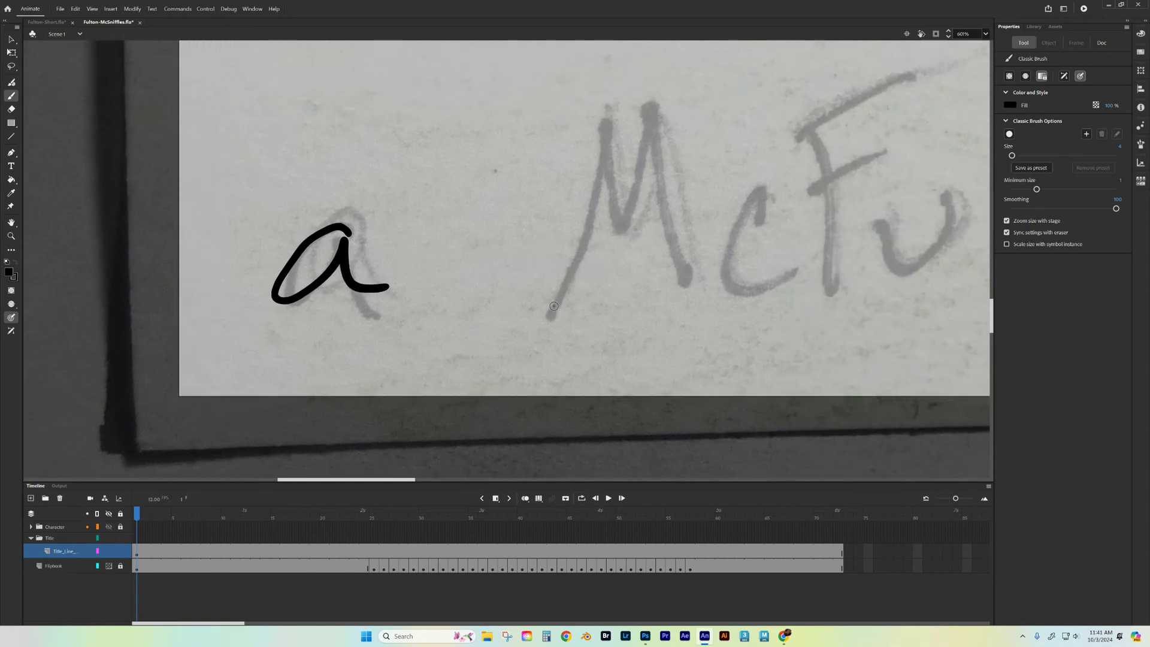
drag(549, 312, 593, 130)
key(ctrl+z)
drag(550, 313, 647, 96)
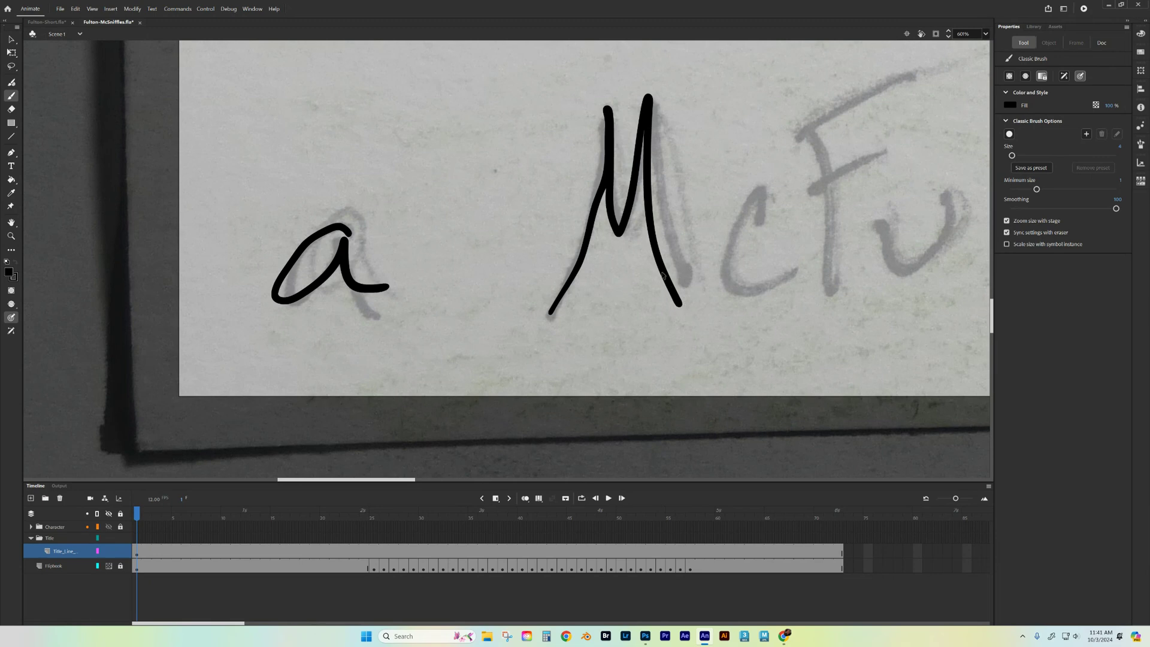
key(ctrl+z)
mouse_move(551, 307)
mouse_down()
mouse_move(602, 105)
mouse_move(640, 223)
mouse_move(650, 104)
mouse_up()
key(ctrl+z)
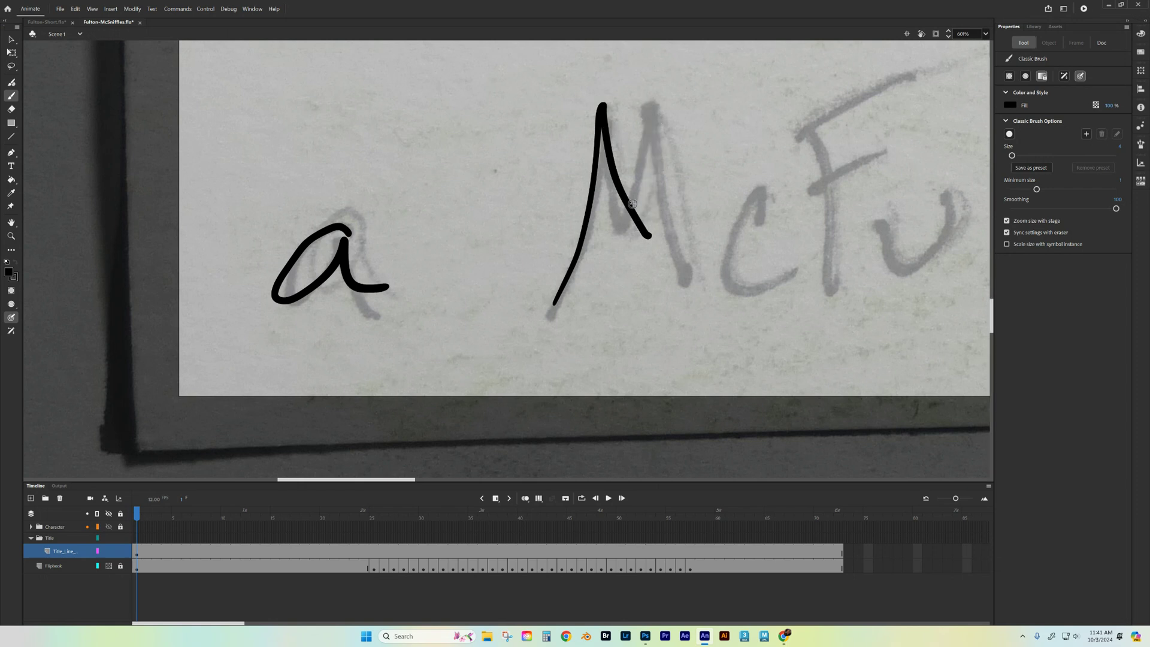
key(ctrl+z)
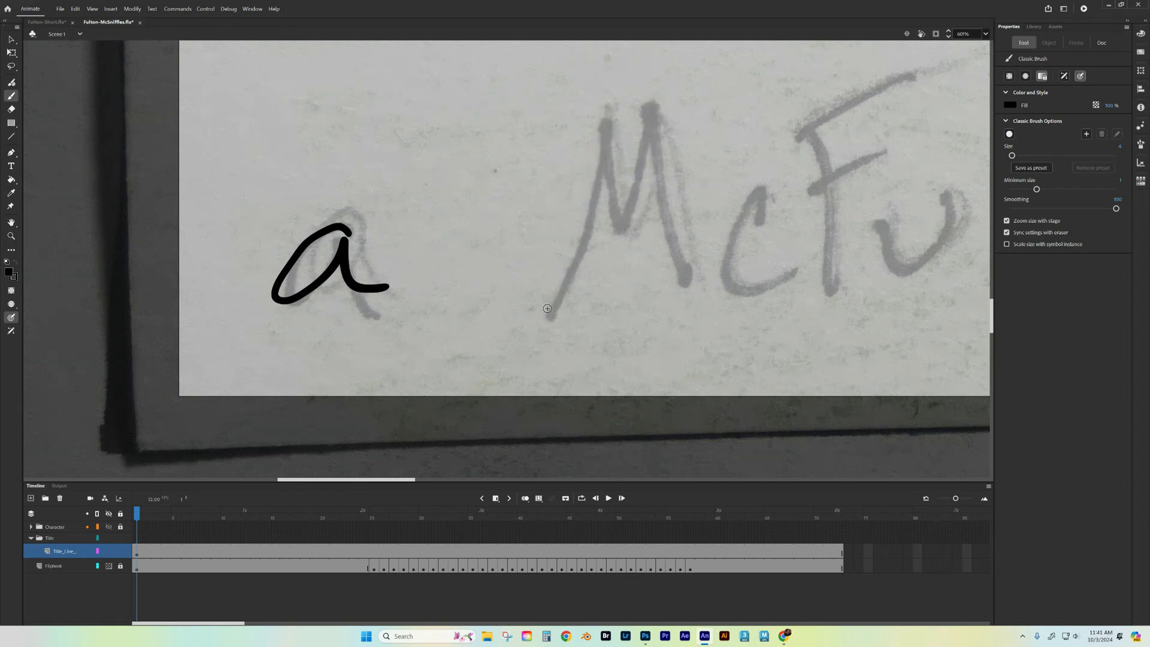
Trace the letters M and c of McFultonschmirtz, undoing and redrawing the c until its shape is right
mouse_move(547, 309)
mouse_down()
mouse_move(591, 179)
mouse_move(597, 121)
mouse_move(613, 220)
mouse_move(642, 106)
mouse_up()
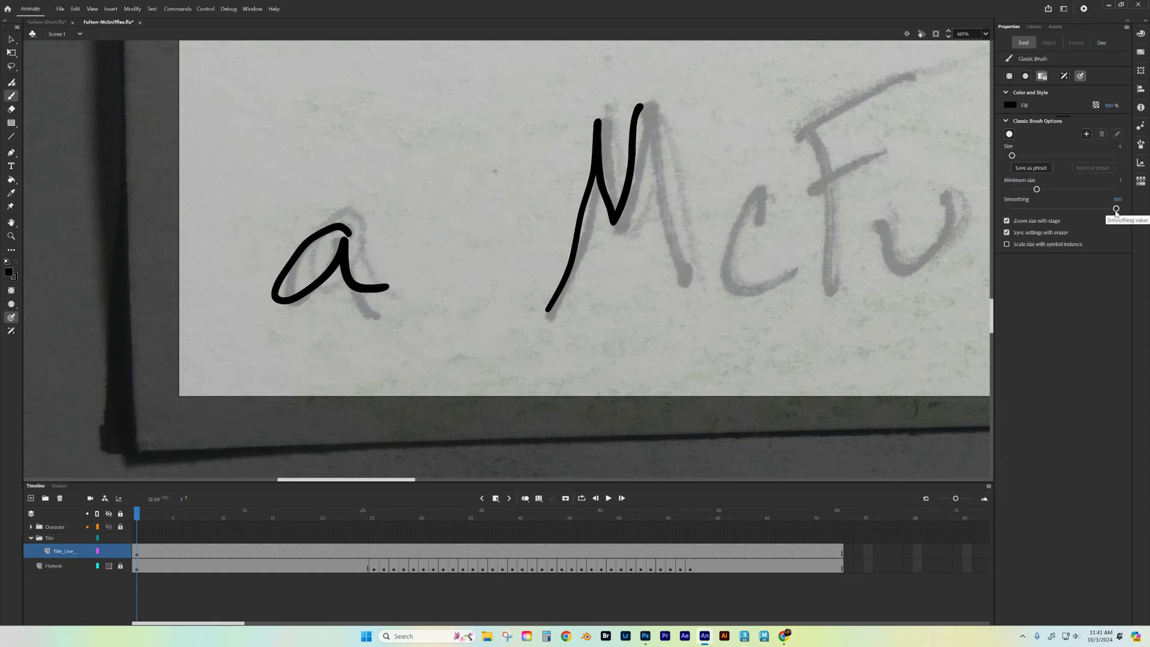
drag(640, 113, 679, 290)
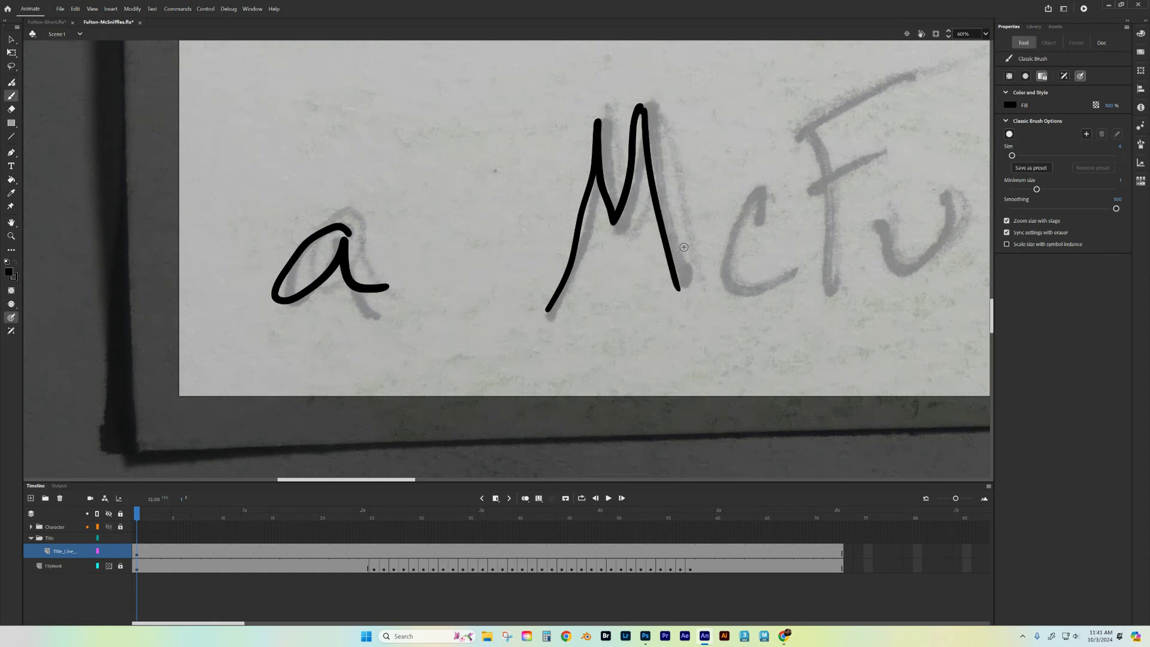
mouse_move(756, 217)
mouse_down()
mouse_move(722, 242)
mouse_move(756, 271)
mouse_up()
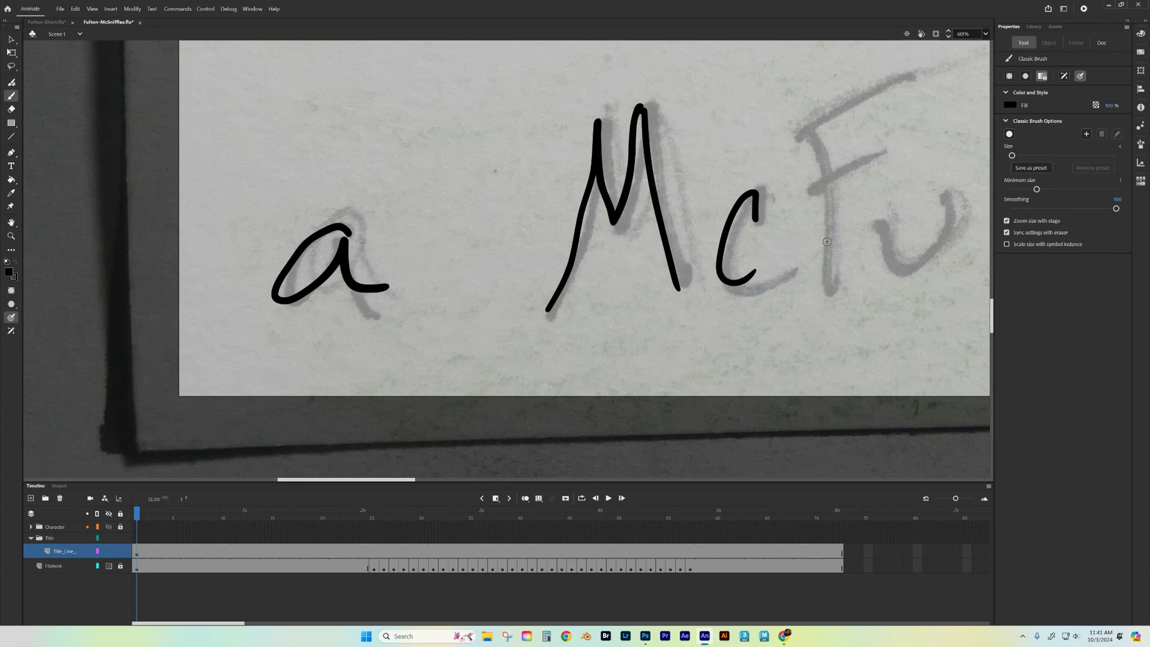
key(ctrl+z)
mouse_move(758, 190)
mouse_down()
mouse_move(719, 227)
mouse_move(764, 273)
mouse_up()
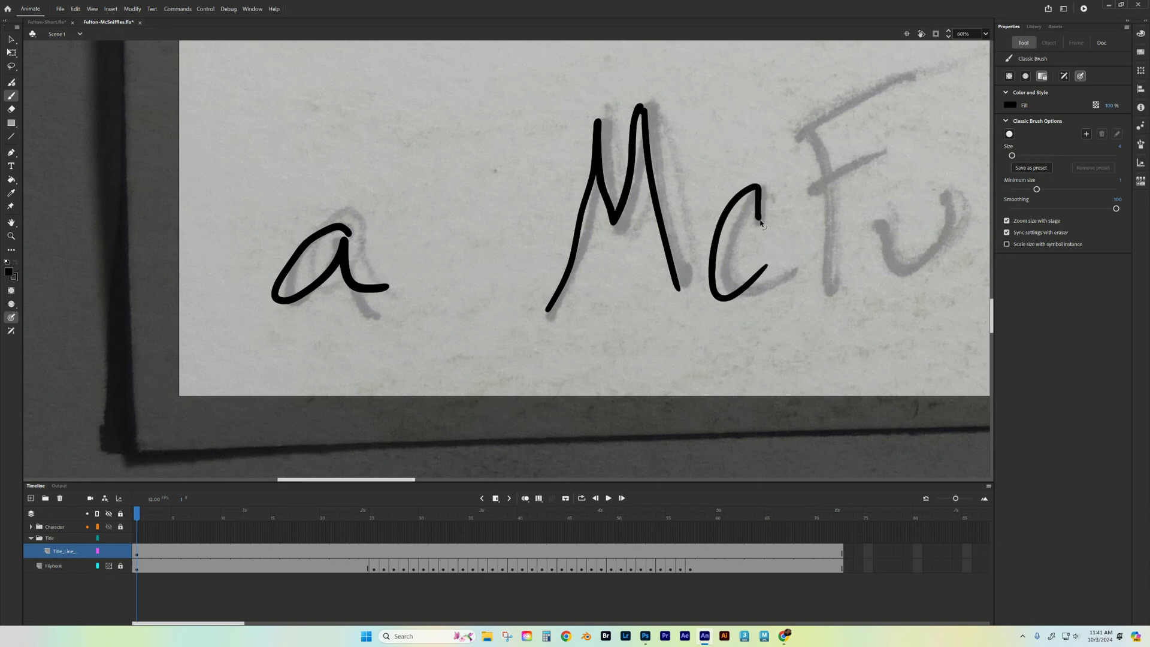
key(ctrl+z)
drag(738, 211, 754, 251)
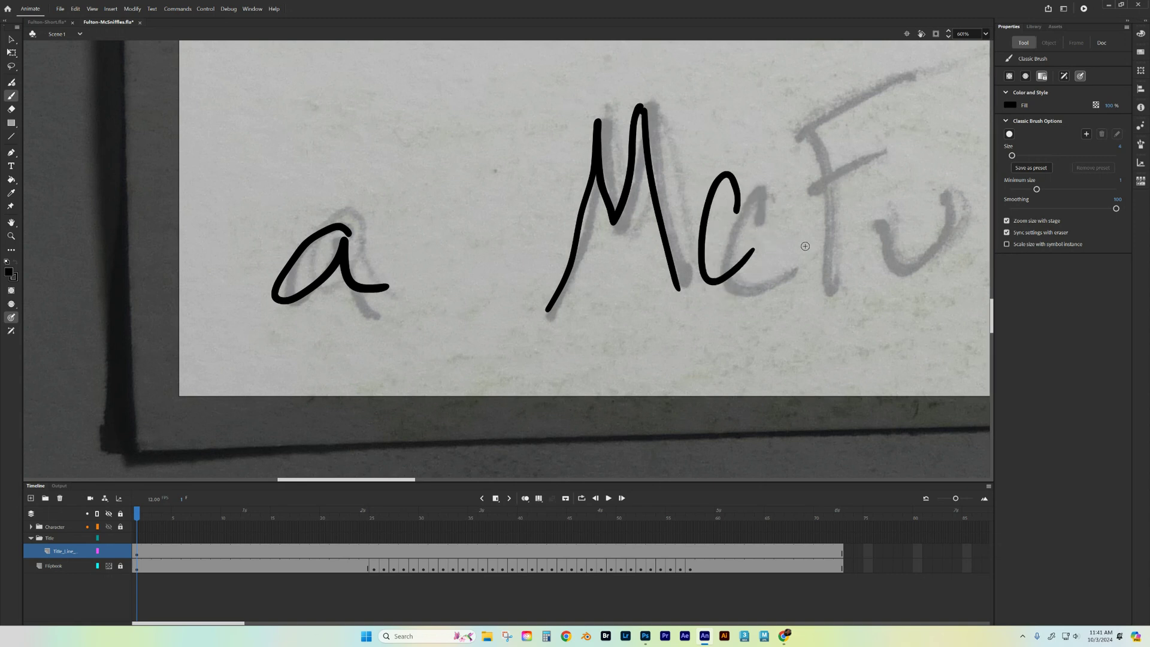
Draw the letters F, u and l of McFultonschmirtz right after the Mc
scroll(820, 210, right, 3)
drag(669, 130, 695, 323)
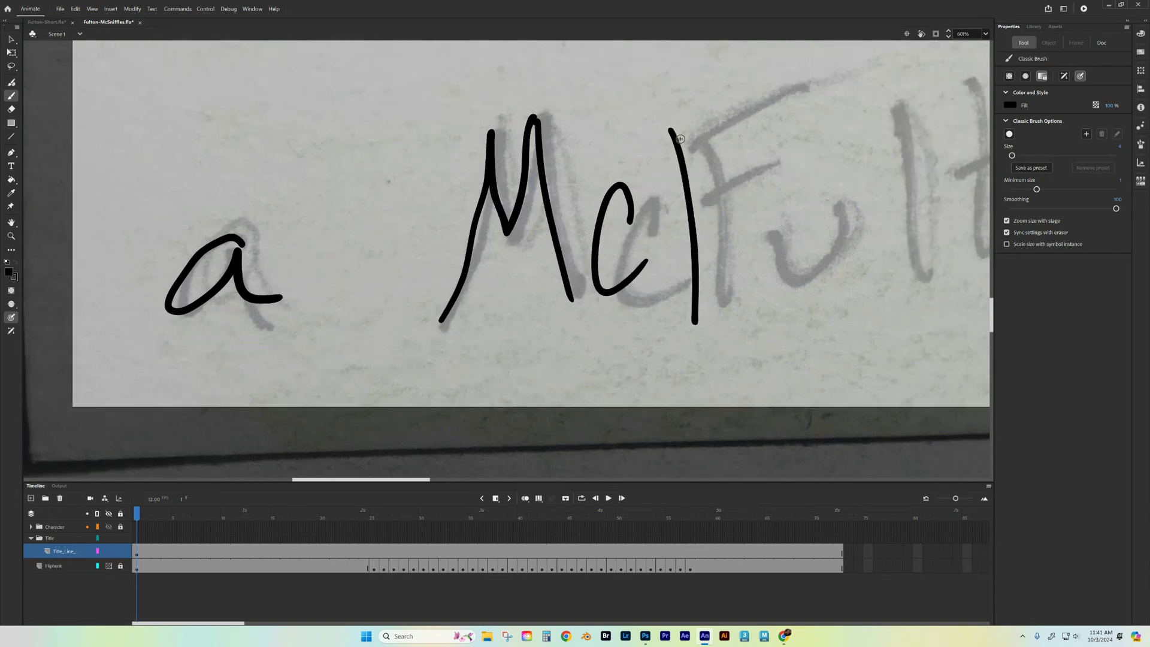
drag(666, 131, 749, 89)
mouse_move(690, 209)
mouse_down()
mouse_move(729, 189)
mouse_move(793, 214)
mouse_up()
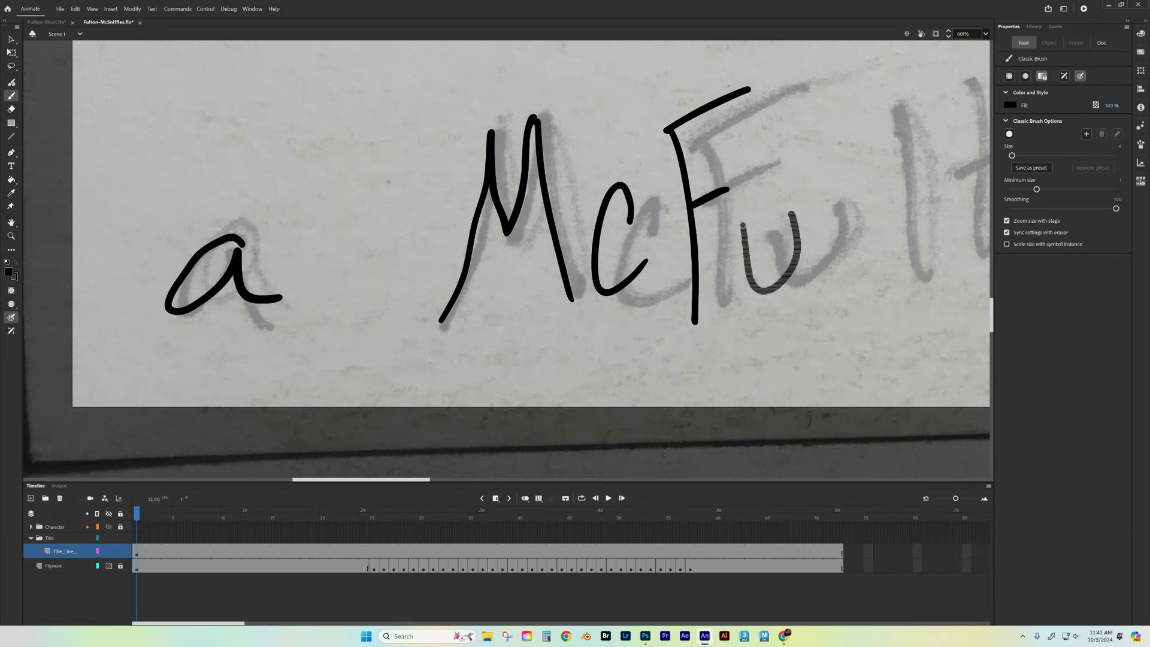
drag(822, 106, 832, 269)
scroll(896, 203, right, 3)
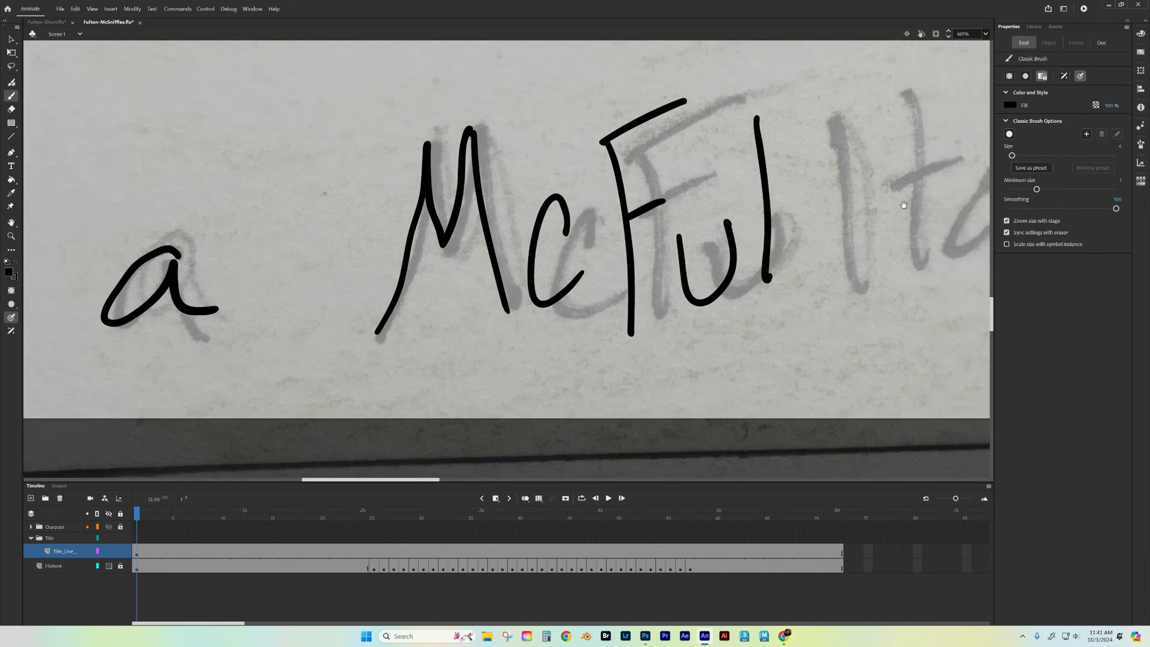
Draw the letters t, o, n and s of McFultonschmirtz, continuing the word after the l
scroll(903, 205, right, 3)
drag(765, 118, 782, 277)
drag(742, 223, 819, 195)
mouse_move(819, 215)
mouse_down()
mouse_move(808, 271)
mouse_move(821, 210)
mouse_up()
drag(857, 276, 910, 257)
scroll(924, 278, right, 8)
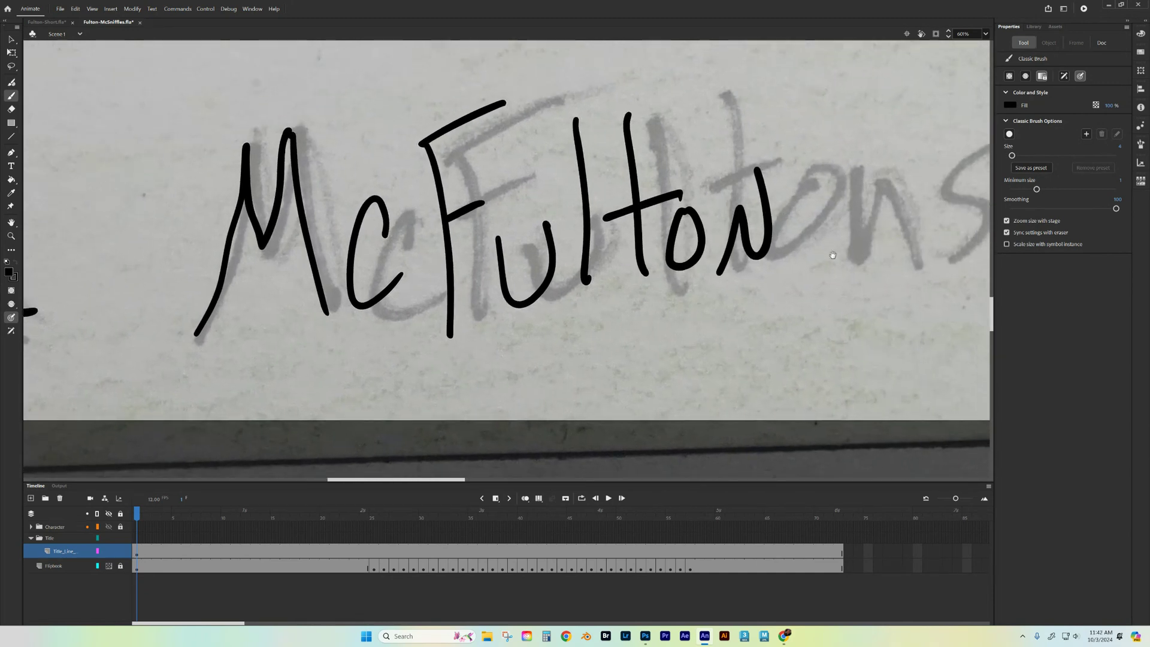
scroll(832, 256, right, 6)
drag(710, 163, 693, 250)
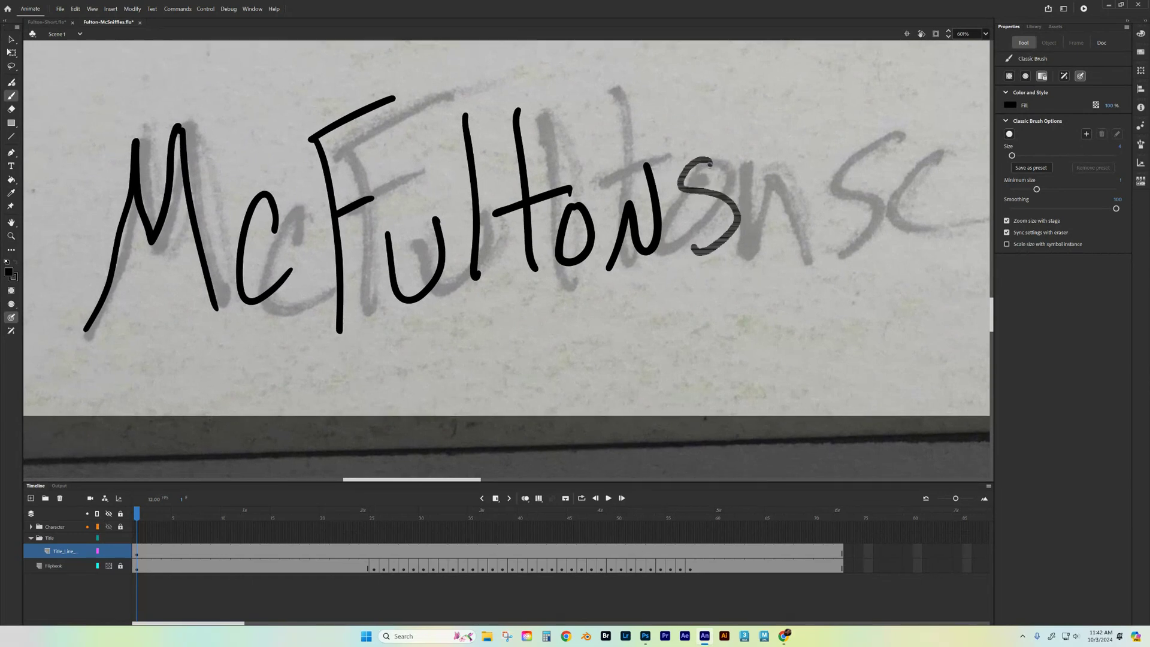
Draw the letters c, h and m of McFultonschmirtz, continuing the word after the s
mouse_move(783, 182)
mouse_down()
mouse_move(775, 161)
mouse_move(814, 225)
mouse_up()
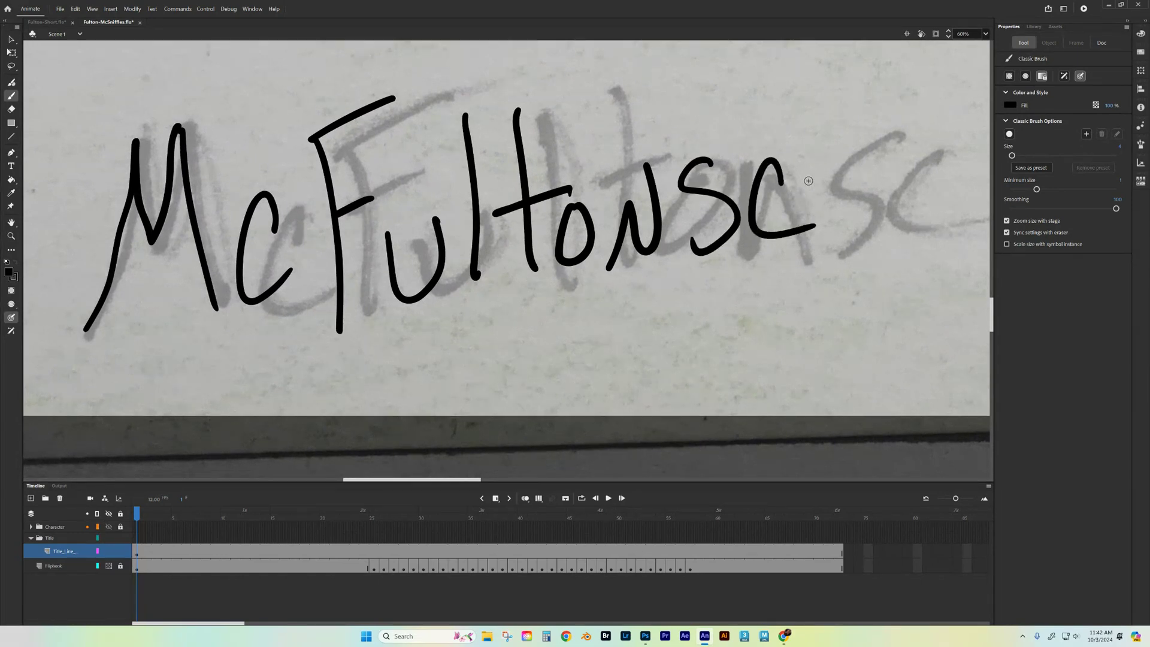
scroll(808, 181, right, 6)
mouse_move(721, 84)
mouse_down()
mouse_move(729, 251)
mouse_move(783, 242)
mouse_up()
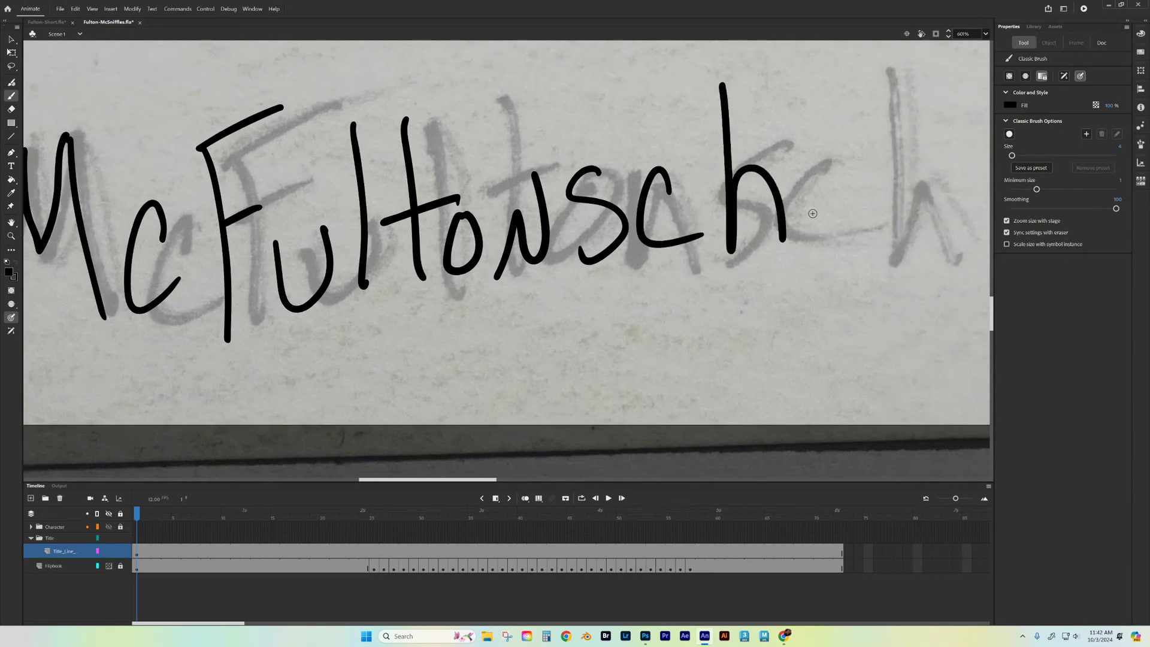
scroll(845, 250, right, 7)
mouse_move(665, 242)
mouse_down()
mouse_move(688, 199)
mouse_move(749, 250)
mouse_up()
scroll(789, 217, right, 5)
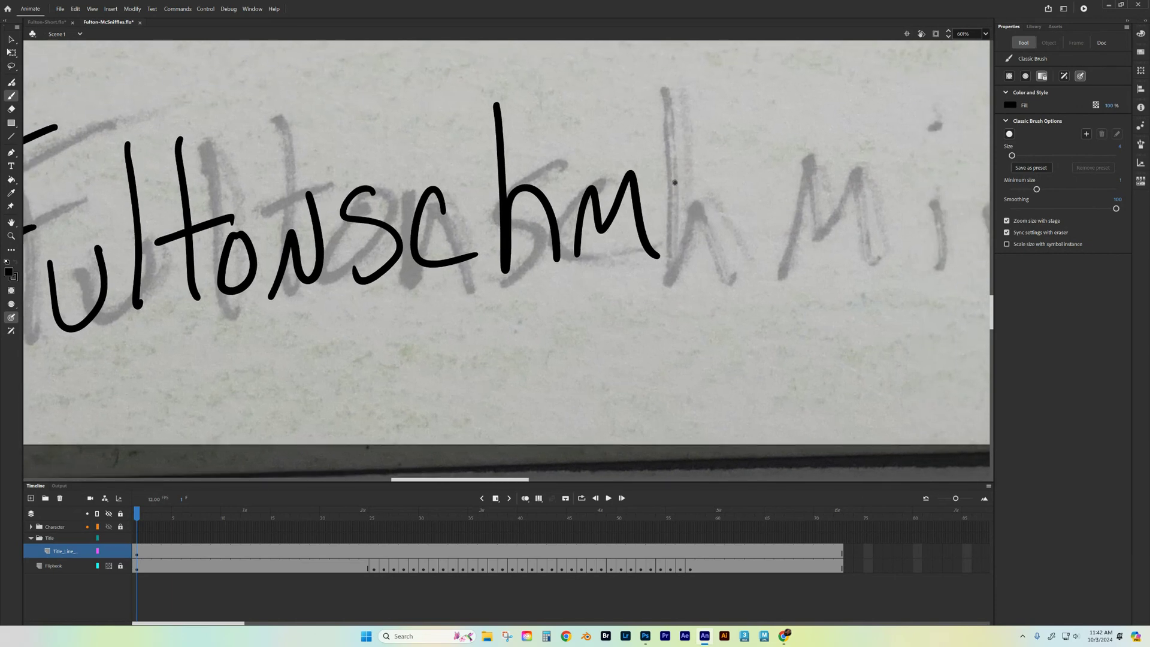
Draw the letters i, r, t and z to complete the word McFultonschmirtz after the m
drag(675, 182, 678, 244)
click(676, 139)
mouse_move(708, 173)
mouse_down()
mouse_move(711, 248)
mouse_move(741, 158)
mouse_up()
drag(813, 205, 690, 224)
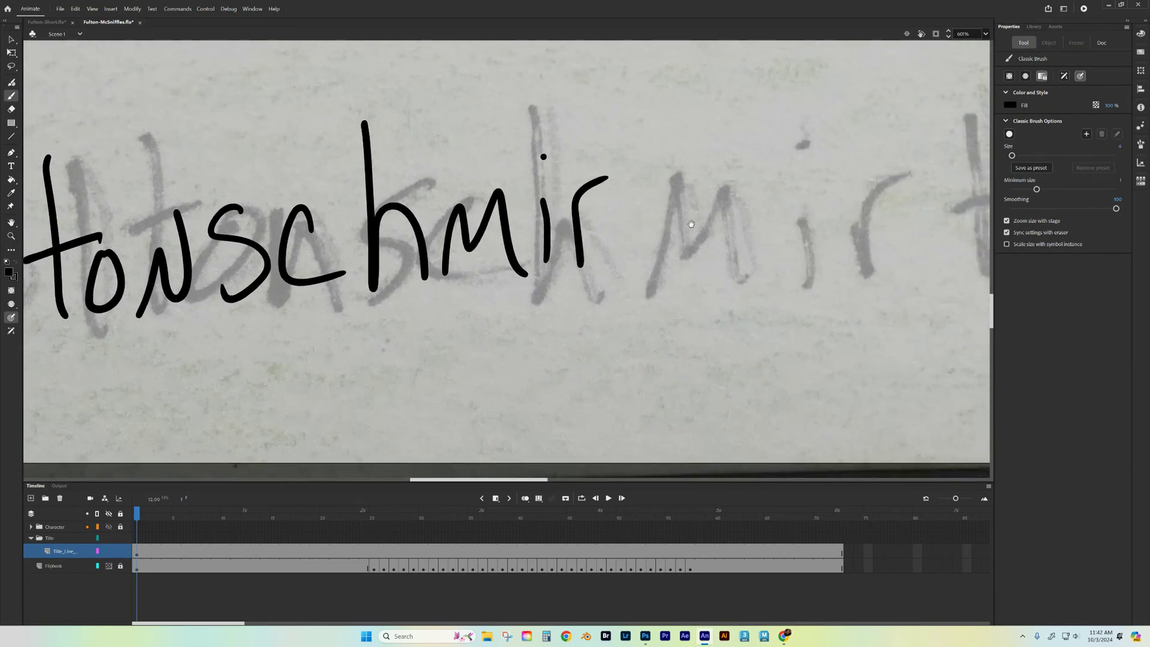
drag(646, 105, 647, 263)
drag(608, 220, 687, 193)
scroll(737, 235, right, 2)
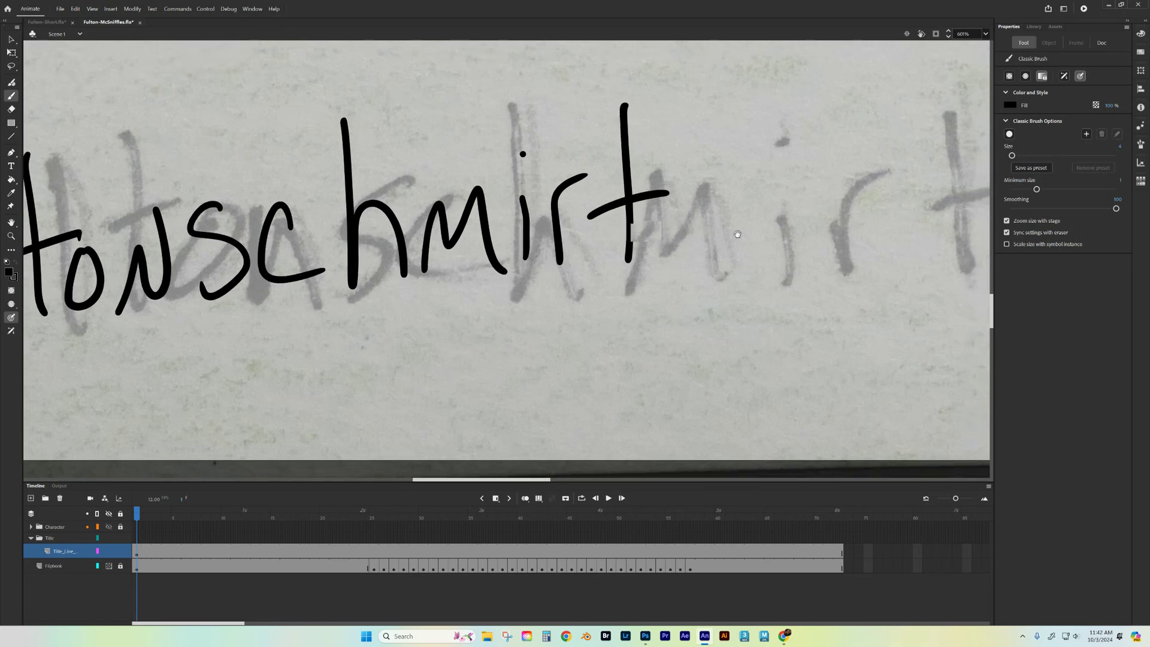
scroll(737, 234, right, 5)
mouse_move(579, 193)
mouse_down()
mouse_move(599, 220)
mouse_move(672, 228)
mouse_up()
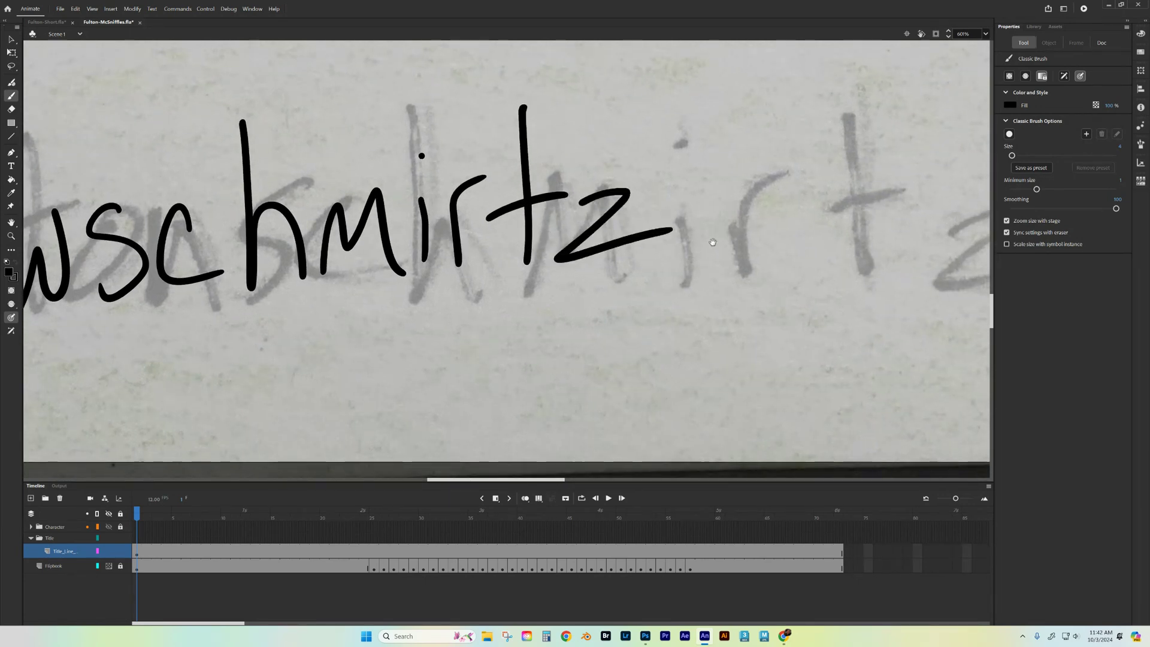
drag(667, 277, 574, 248)
Handwrite the word production in black brush strokes after McFultonschmirtz
drag(667, 277, 284, 283)
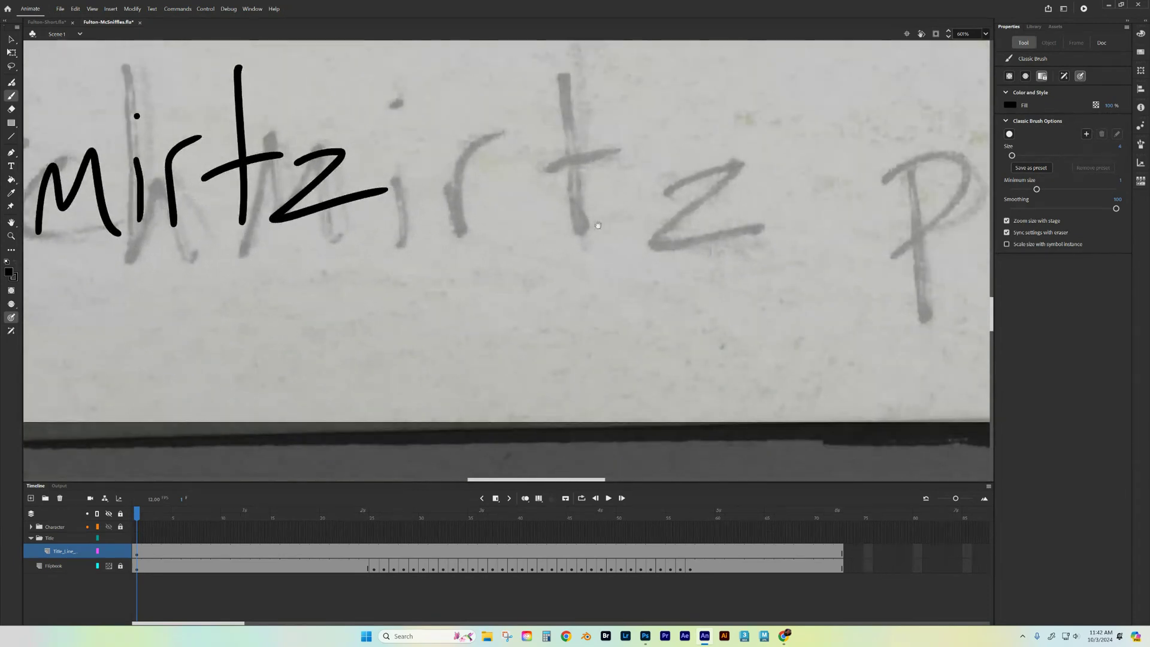
drag(494, 148, 503, 297)
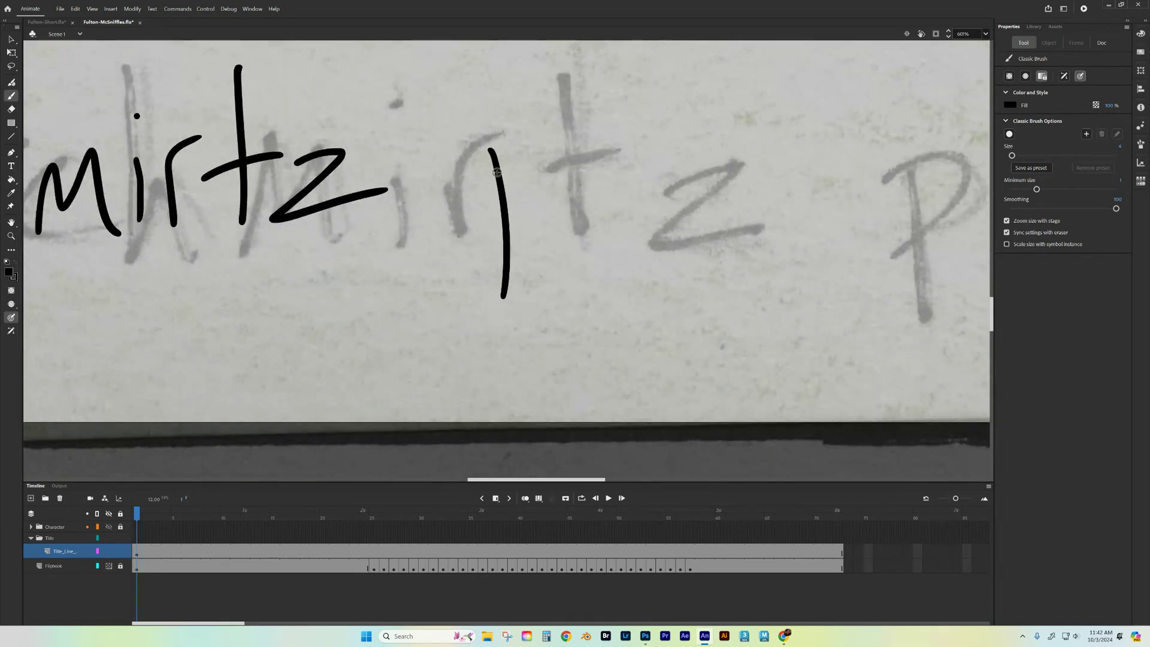
drag(459, 171, 466, 194)
drag(553, 178, 577, 123)
mouse_move(578, 160)
mouse_down()
mouse_move(637, 138)
mouse_move(649, 172)
mouse_up()
drag(636, 94, 647, 190)
mouse_move(656, 119)
mouse_down()
mouse_move(689, 153)
mouse_move(611, 170)
mouse_move(669, 176)
mouse_up()
drag(680, 94, 693, 196)
drag(646, 164, 728, 134)
mouse_move(737, 149)
mouse_down()
mouse_move(738, 191)
mouse_move(778, 147)
mouse_up()
mouse_move(807, 191)
mouse_down()
mouse_move(839, 163)
mouse_move(850, 105)
mouse_up()
Examine the drawn production line up close and the whole title page against the faded scan
drag(876, 213, 570, 240)
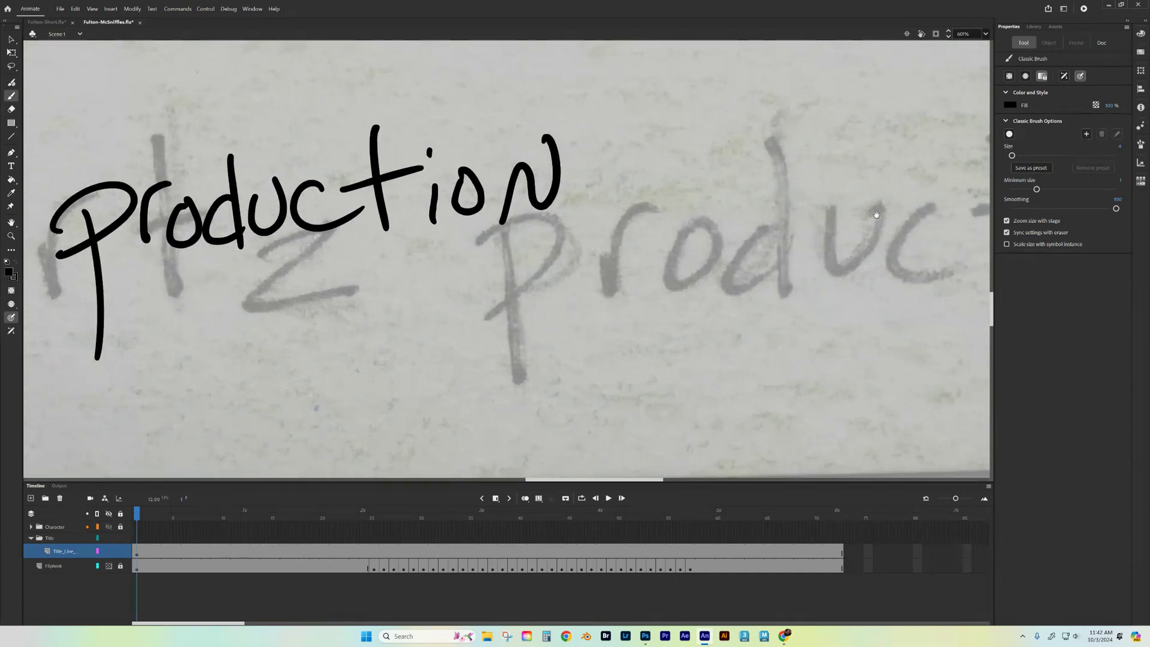
drag(403, 260, 808, 235)
drag(408, 302, 892, 258)
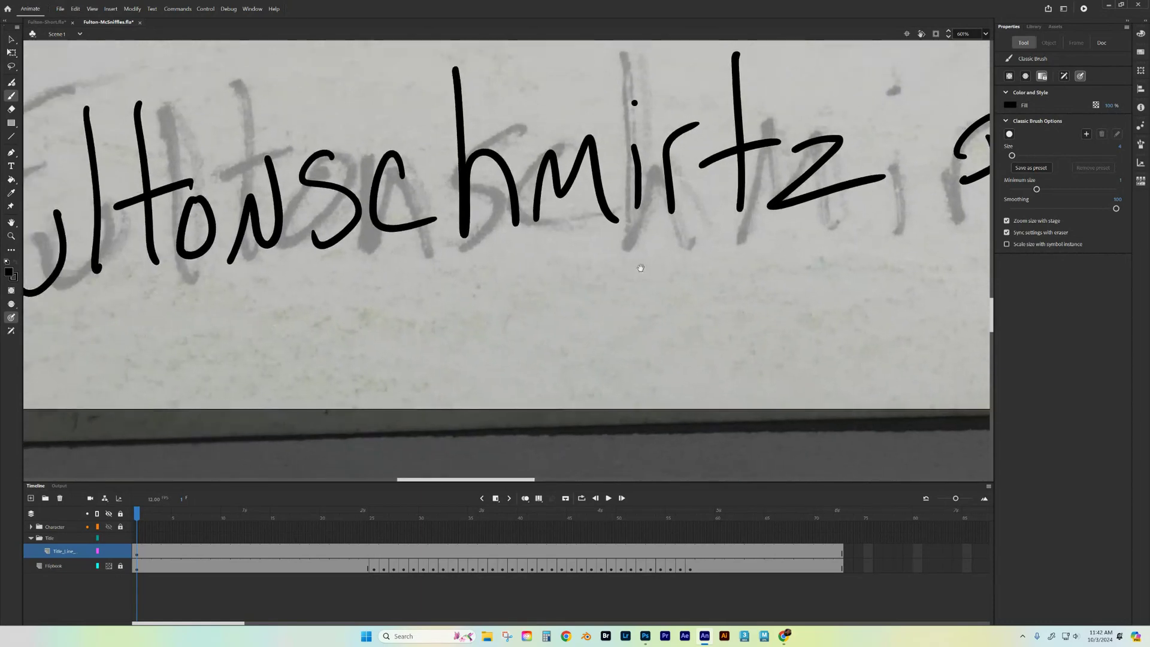
drag(795, 261, 367, 226)
drag(791, 226, 454, 258)
drag(820, 187, 532, 230)
mouse_move(684, 223)
mouse_down()
mouse_move(508, 264)
mouse_move(683, 256)
mouse_up()
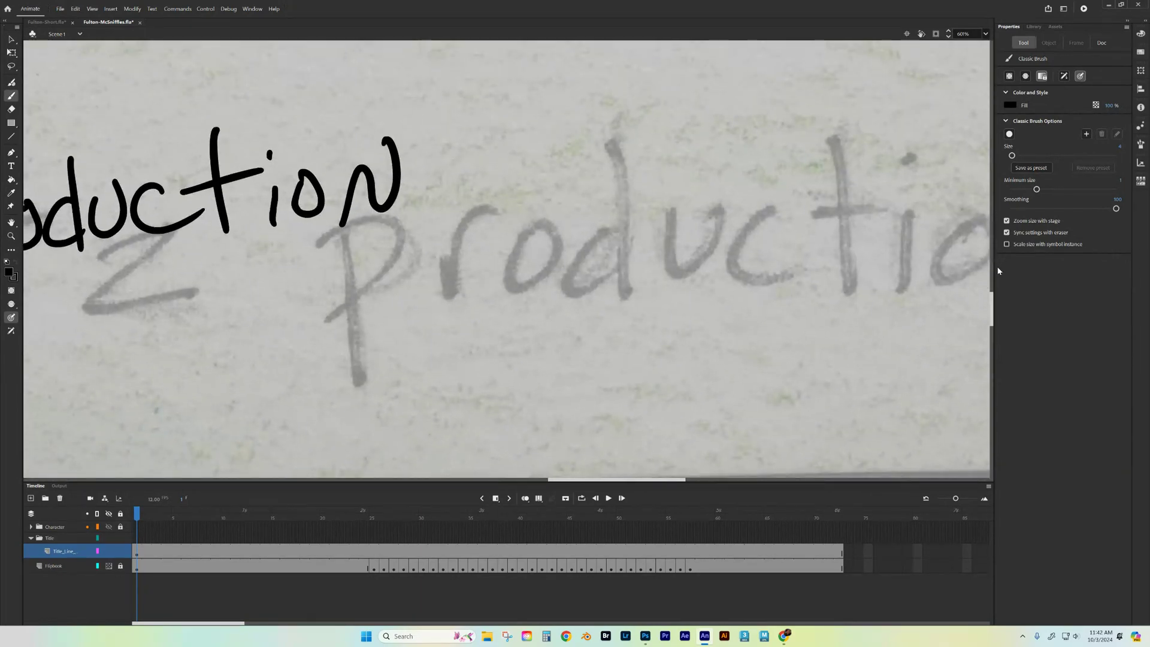
key(ctrl+minus)
key(ctrl+minus)
key(ctrl+minus)
key(ctrl+minus)
key(ctrl+minus)
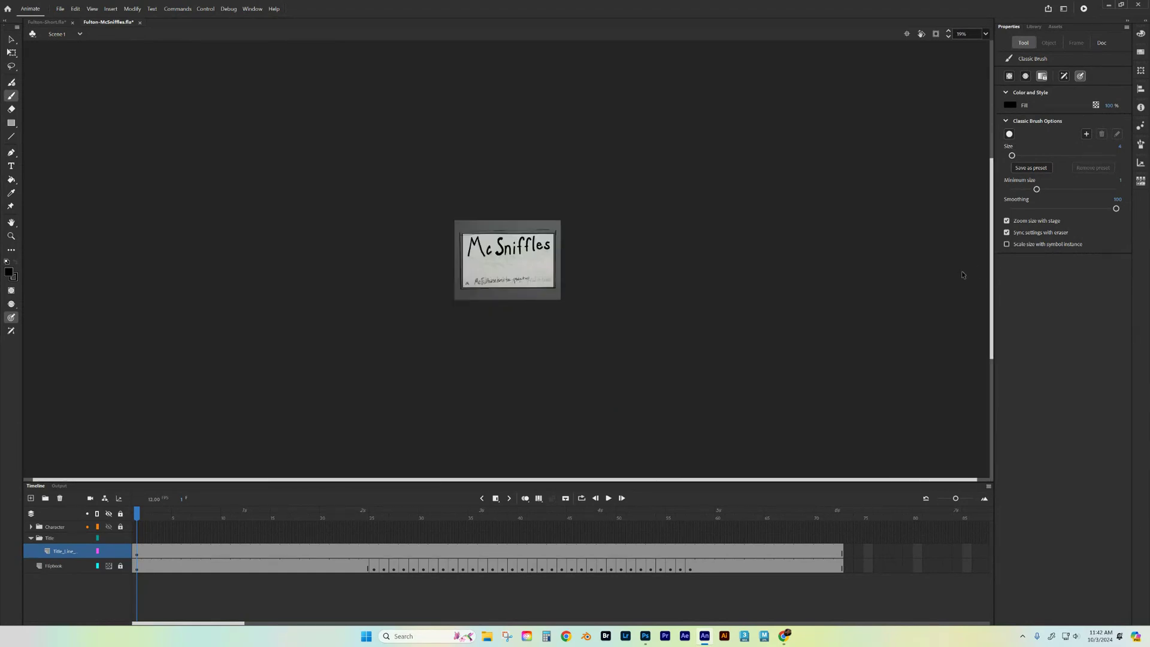
key(ctrl+equal)
key(ctrl+equal)
key(ctrl+equal)
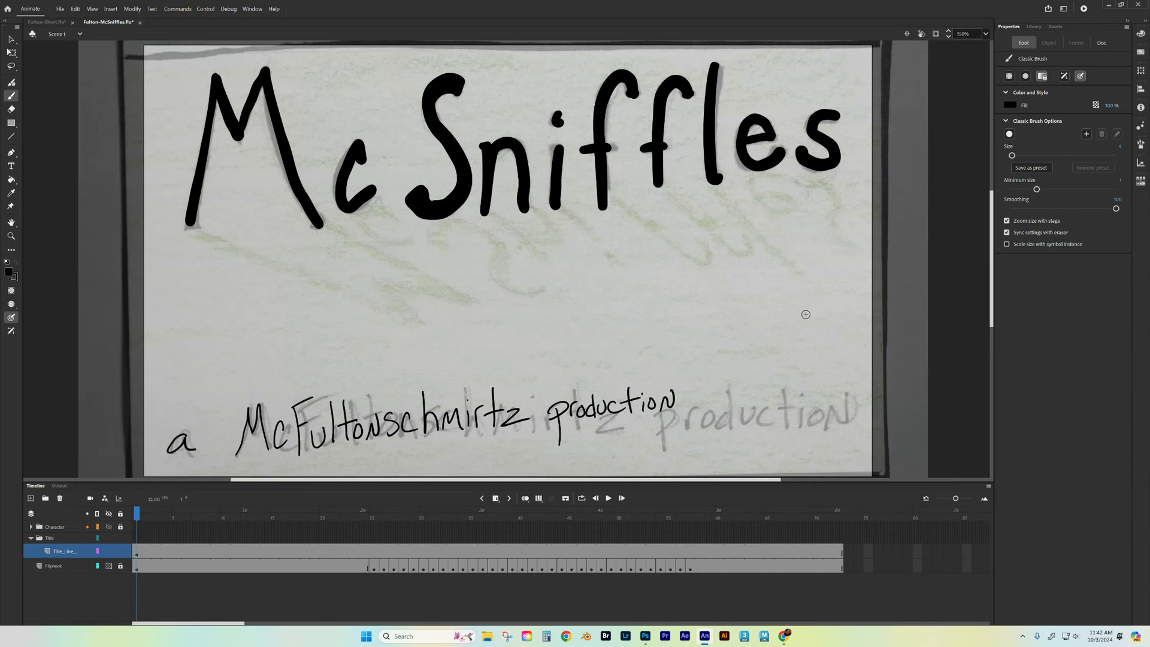
mouse_move(665, 354)
mouse_down()
mouse_move(780, 213)
mouse_move(719, 254)
mouse_up()
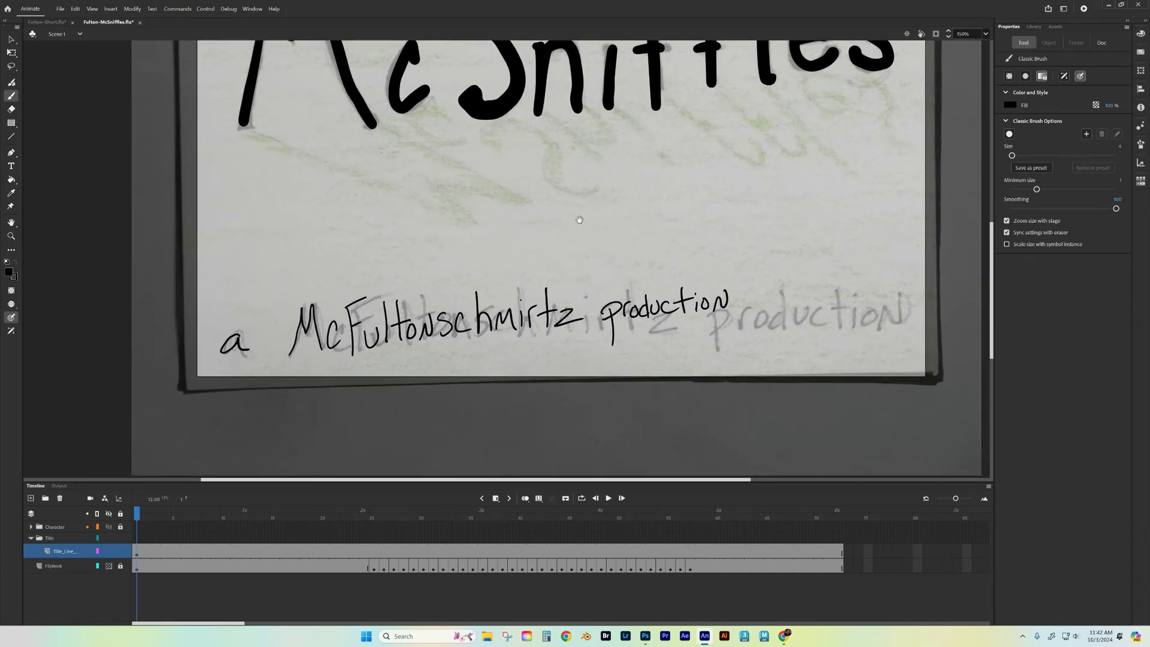
mouse_move(603, 131)
mouse_down()
mouse_move(580, 207)
mouse_move(589, 201)
mouse_up()
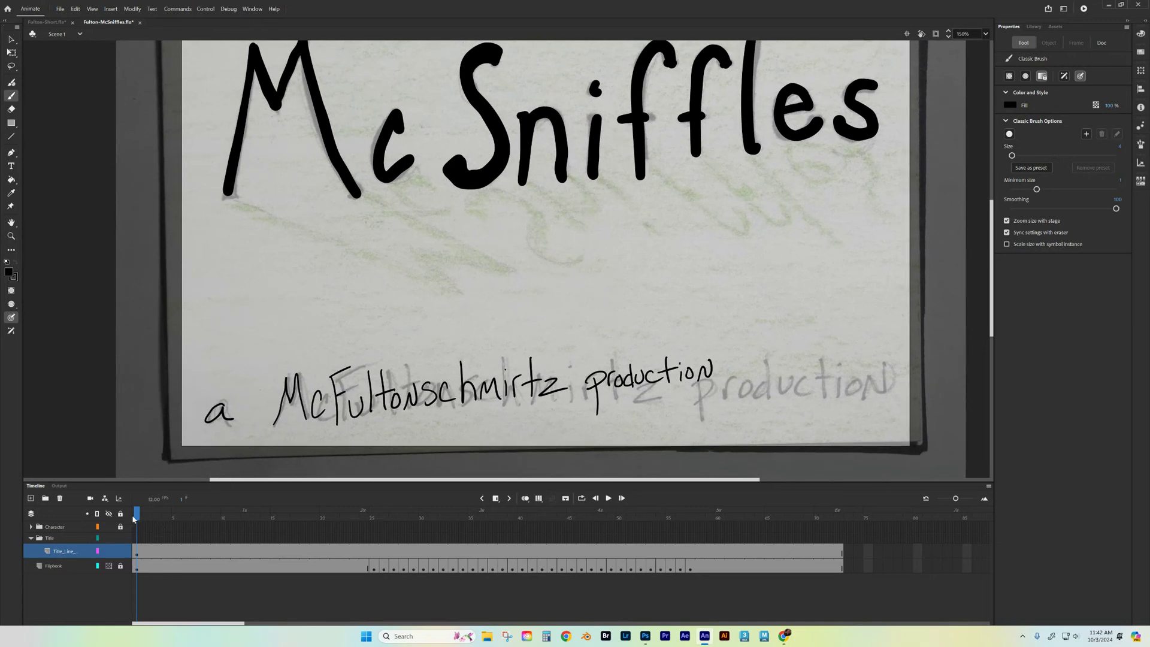
Insert a blank keyframe at frame 25 of the title line art layer so the title ends there
mouse_move(138, 513)
mouse_down()
mouse_move(779, 513)
mouse_move(154, 514)
mouse_move(373, 513)
mouse_up()
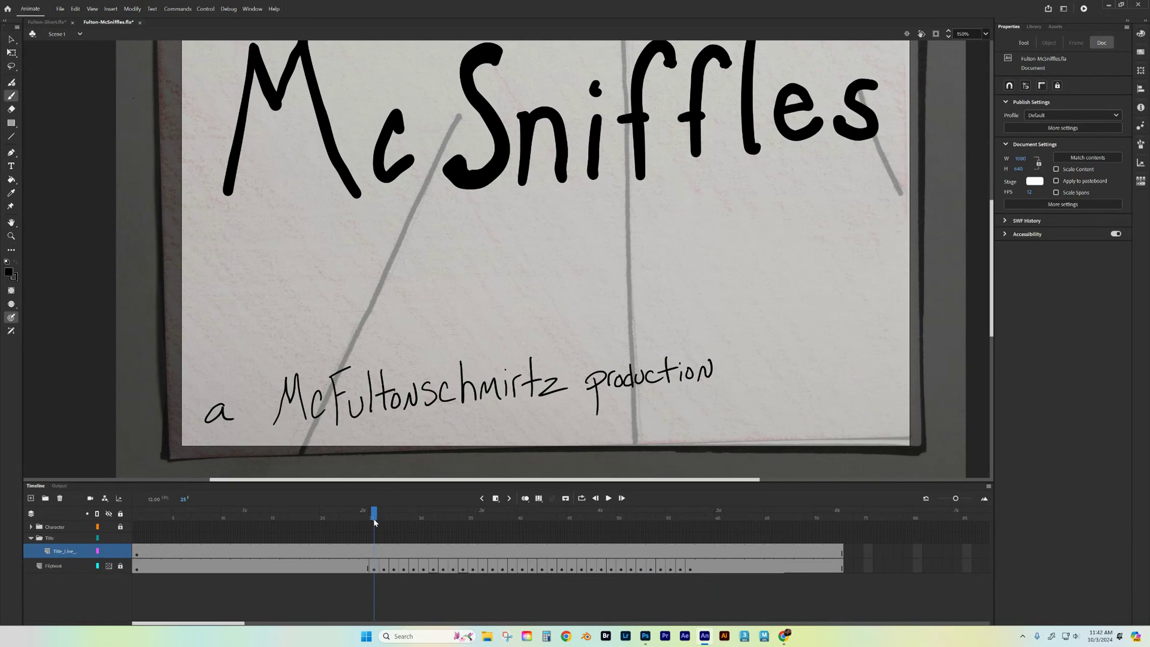
click(375, 551)
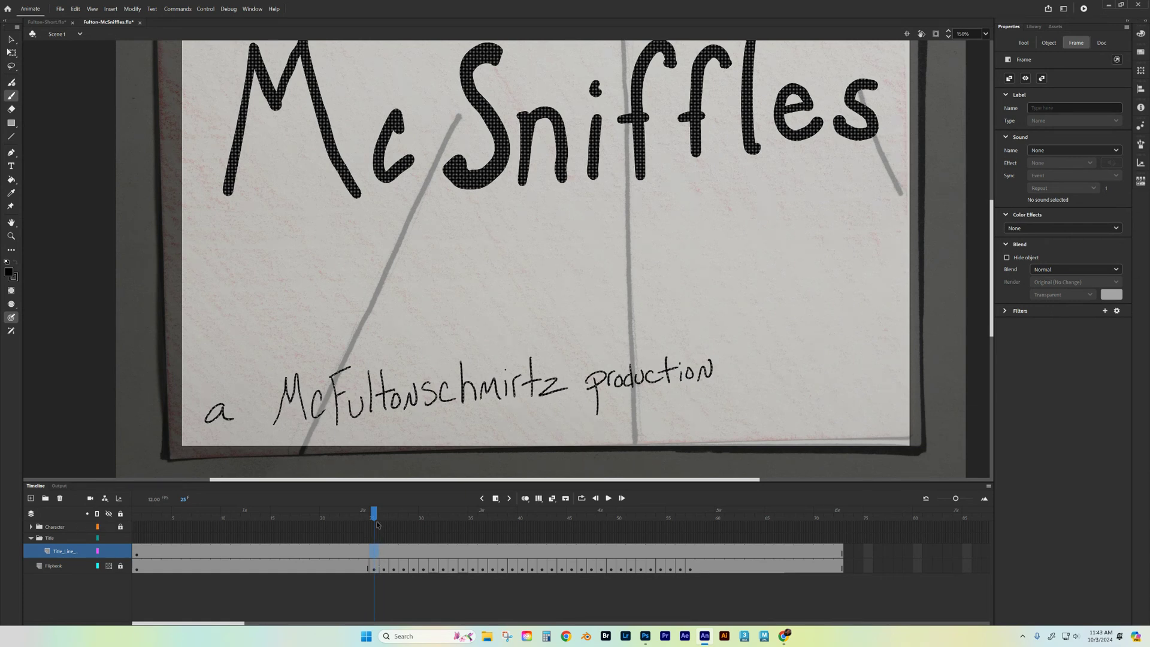
click(496, 500)
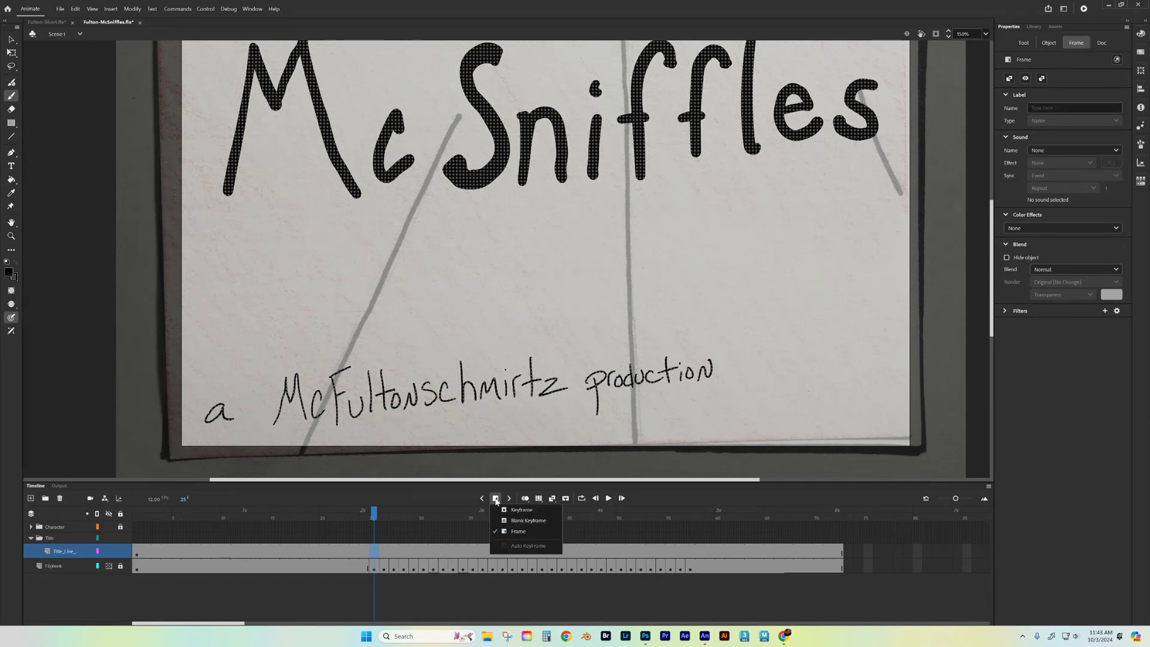
click(514, 522)
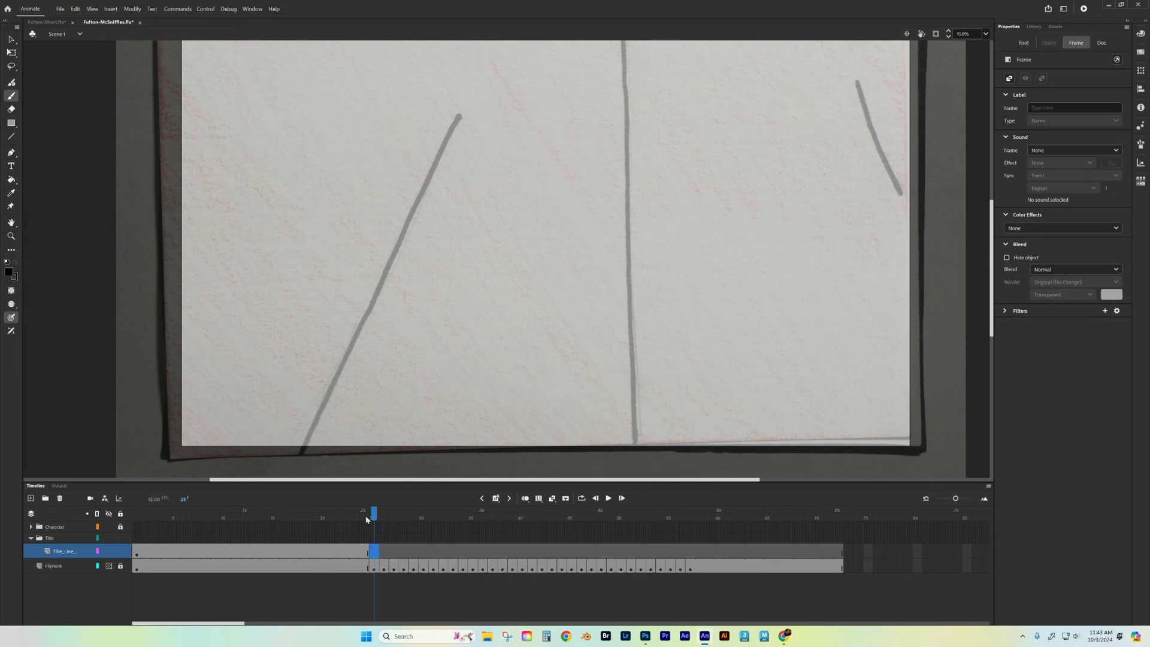
Play the animation from around frame 25 and again from frame 1 to check when the title disappears
mouse_move(377, 515)
mouse_down()
mouse_move(176, 514)
mouse_move(374, 516)
mouse_up()
key(Return)
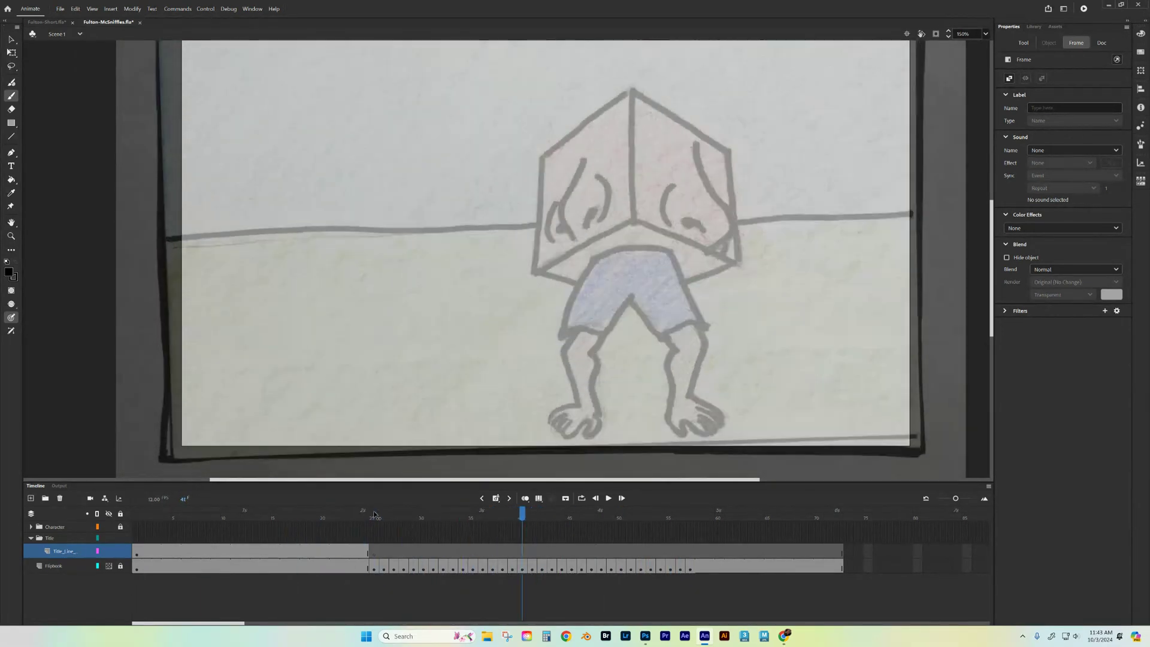
click(95, 479)
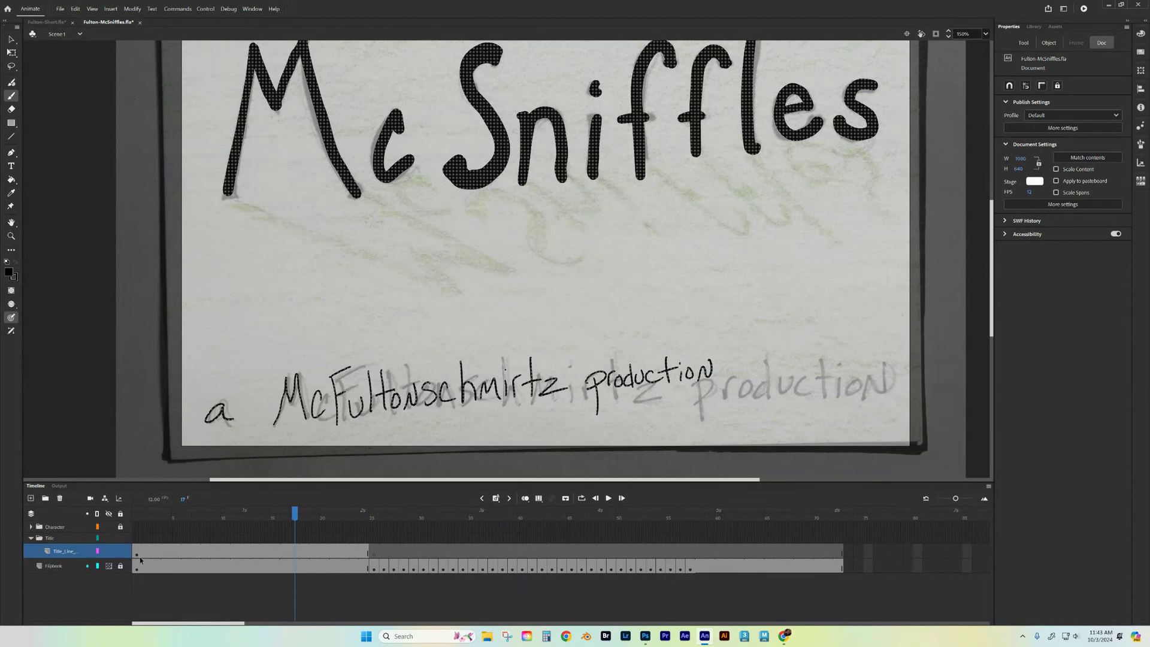
drag(296, 513, 137, 514)
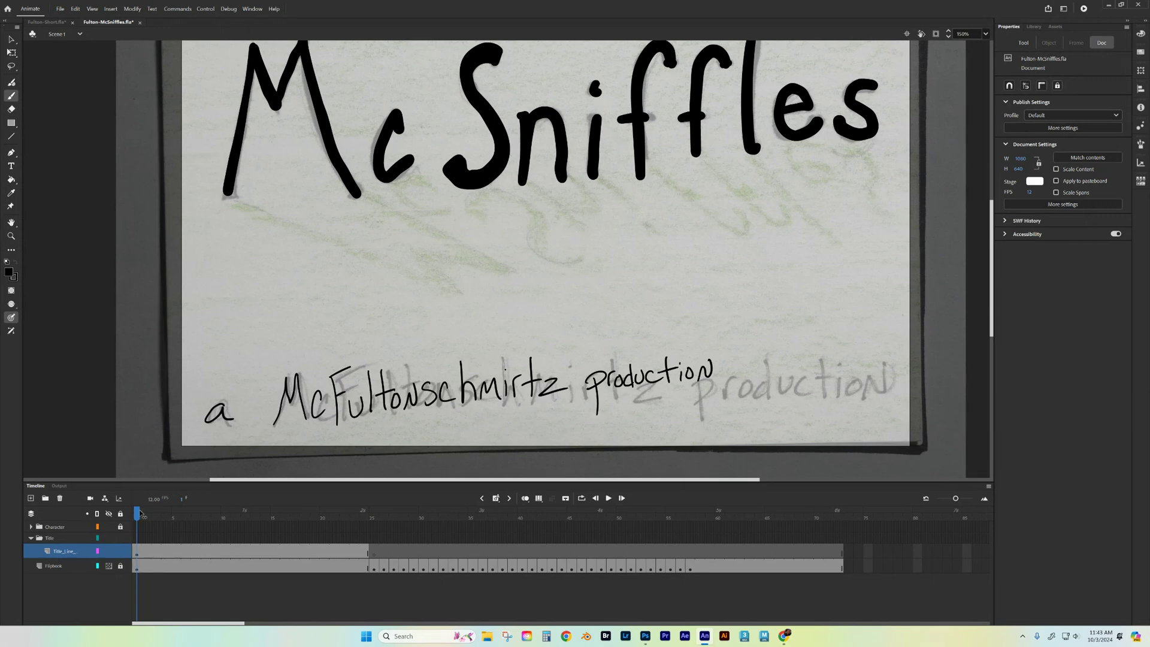
key(Return)
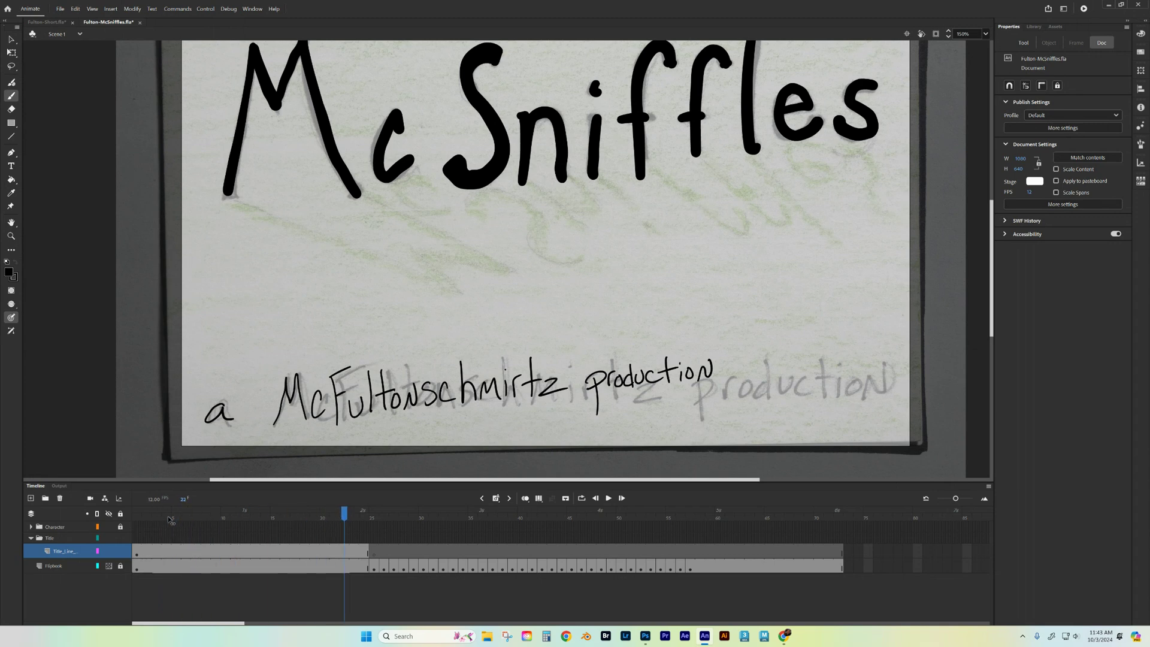
Step back and forth through the title frames before frame 25, ending at frame 1
key(comma)
key(comma)
key(comma)
key(comma)
key(comma)
key(comma)
key(comma)
key(comma)
key(comma)
key(comma)
key(comma)
key(comma)
key(comma)
key(comma)
key(comma)
key(comma)
key(comma)
key(comma)
key(comma)
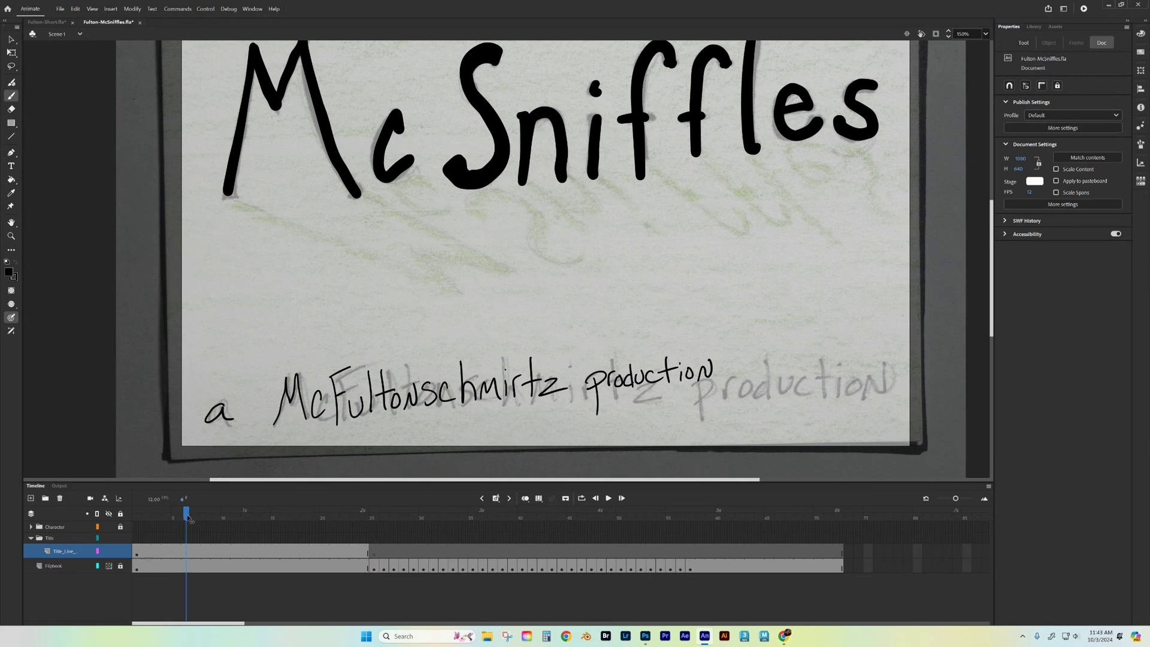
mouse_move(187, 518)
mouse_down()
mouse_move(294, 518)
mouse_move(147, 518)
mouse_up()
key(comma)
key(period)
key(period)
key(comma)
key(period)
key(period)
key(period)
key(period)
key(period)
key(period)
key(period)
key(period)
key(period)
key(period)
key(period)
key(period)
key(period)
key(period)
key(period)
key(period)
key(period)
key(period)
key(period)
key(period)
key(comma)
drag(354, 518, 135, 518)
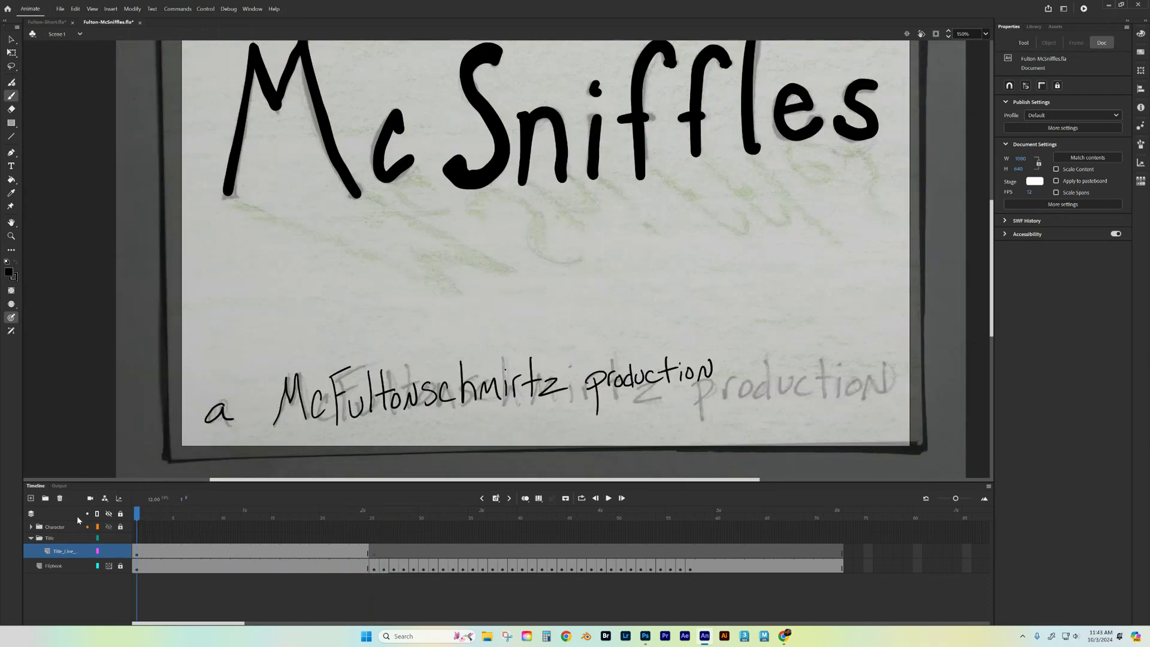
Collapse and lock the Title folder, unlock and expand the Character folder, and make its Line_Art layer active
click(32, 538)
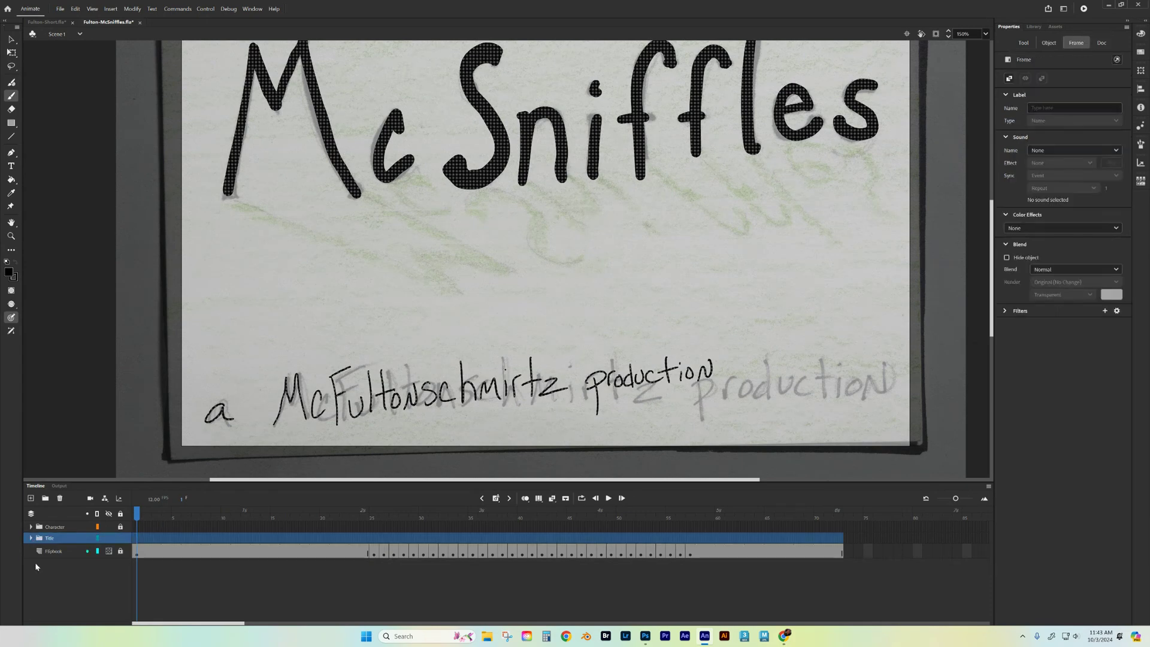
click(31, 527)
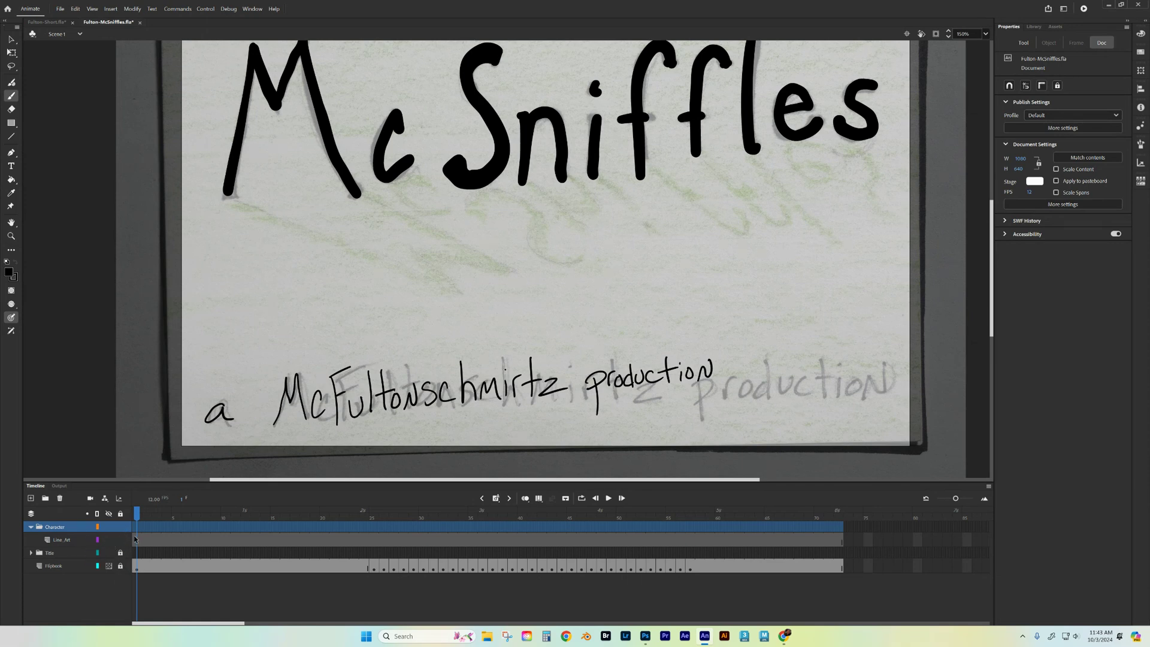
click(135, 539)
Insert a keyframe at frame 25 of the Line_Art layer
drag(138, 517, 373, 516)
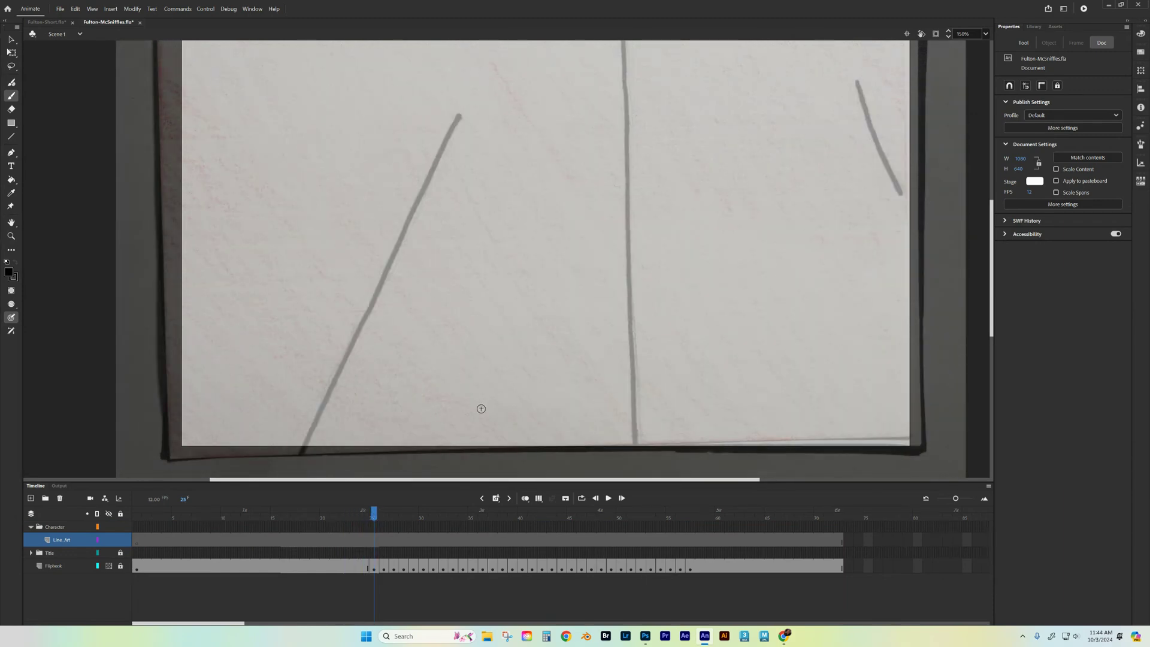
drag(640, 219, 602, 277)
key(ctrl+minus)
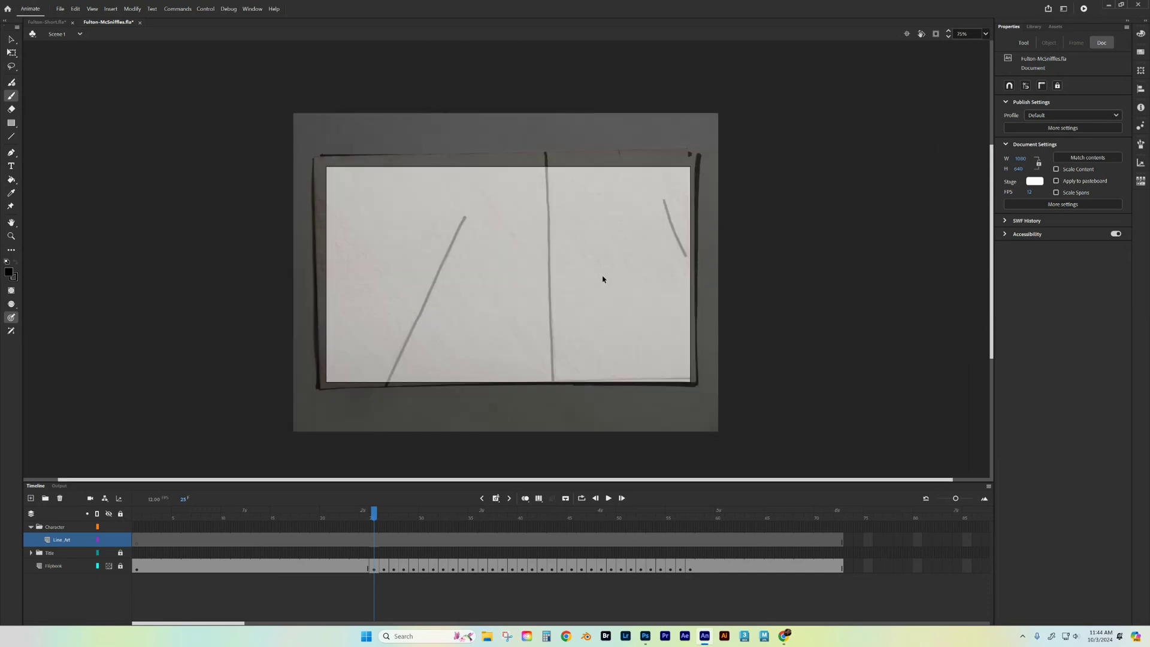
click(498, 498)
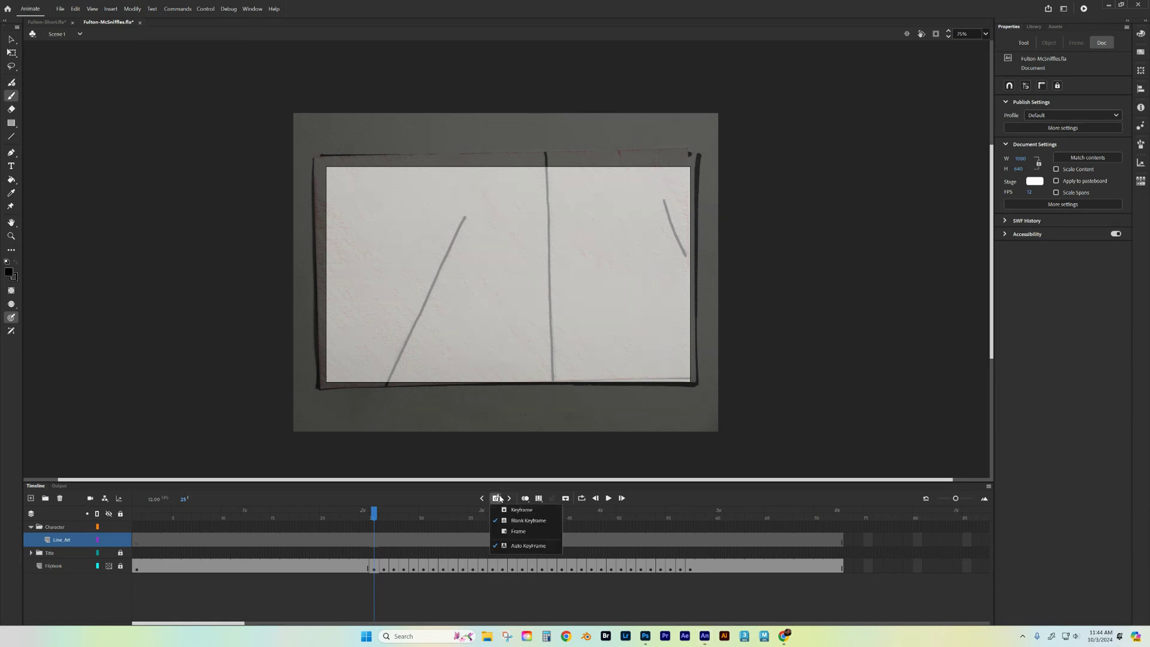
click(520, 512)
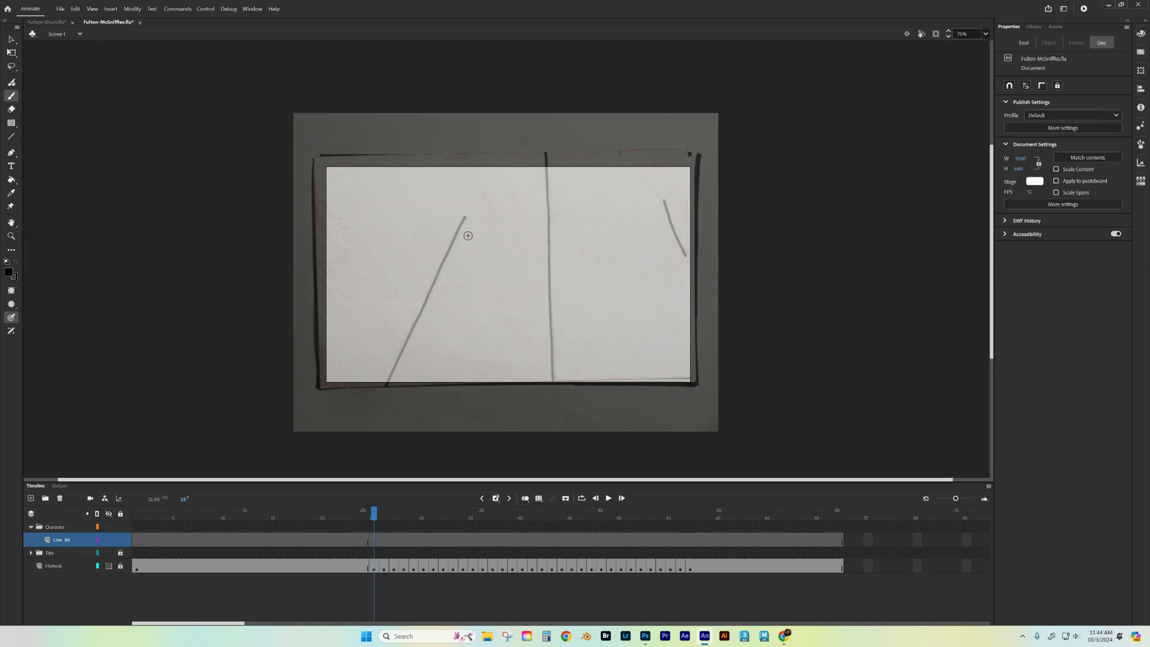
Increase the Classic Brush size and trace the long slanted line on the scan at frame 25
key(ctrl+=)
drag(429, 293, 439, 251)
click(1023, 44)
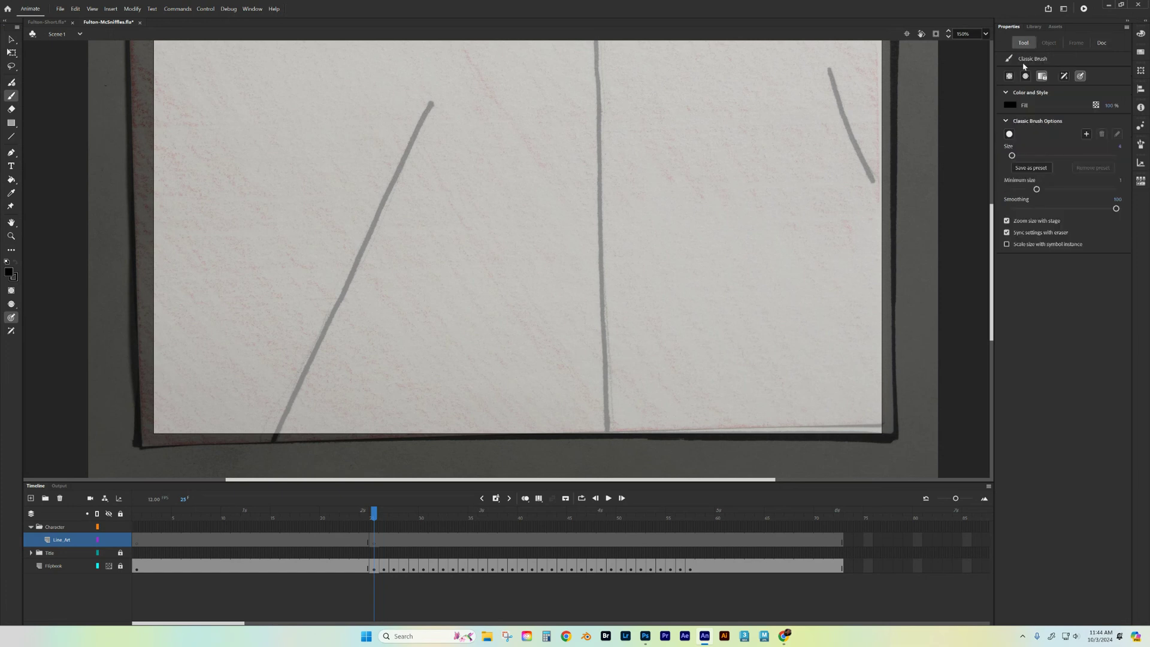
drag(1012, 156, 1013, 157)
drag(430, 104, 279, 439)
drag(700, 190, 557, 282)
Trace the long vertical line and the short curved line beside the page's edge on frame 25
mouse_move(499, 228)
mouse_down()
mouse_move(530, 129)
mouse_move(531, 167)
mouse_up()
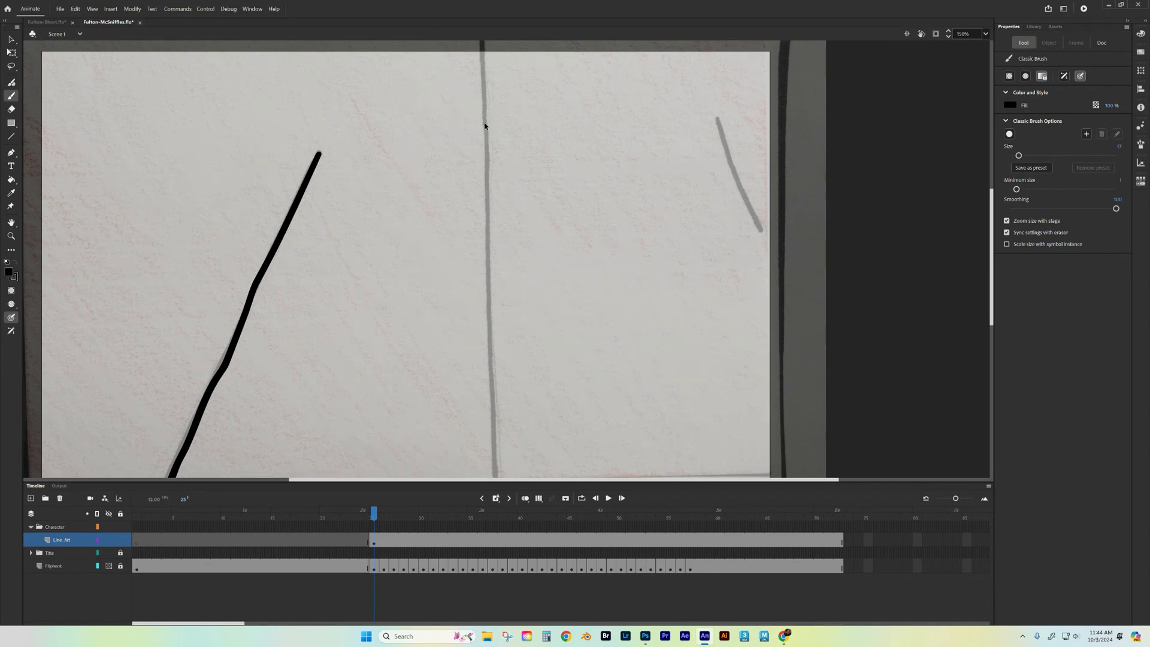
drag(485, 53, 488, 478)
mouse_move(537, 366)
mouse_down()
mouse_move(544, 210)
mouse_move(484, 402)
mouse_up()
mouse_move(664, 155)
mouse_down()
mouse_move(682, 228)
mouse_move(729, 314)
mouse_up()
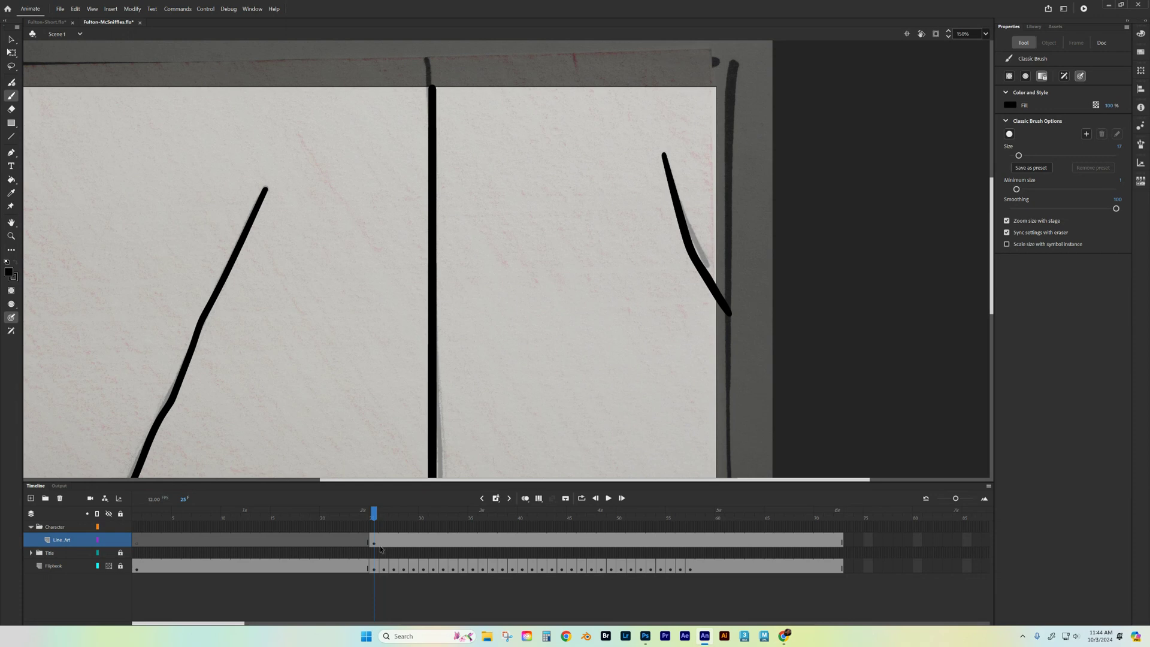
Switch keyframe insertion to Blank Keyframe and add a blank keyframe at frame 26 of the Line_Art layer
click(497, 500)
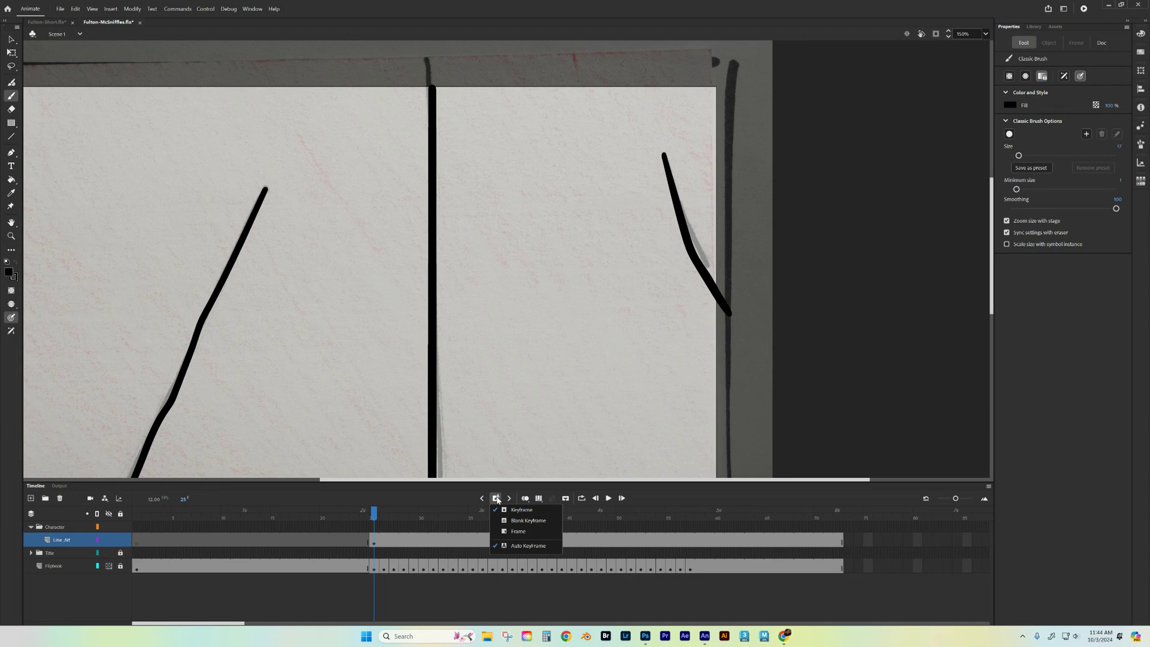
click(516, 521)
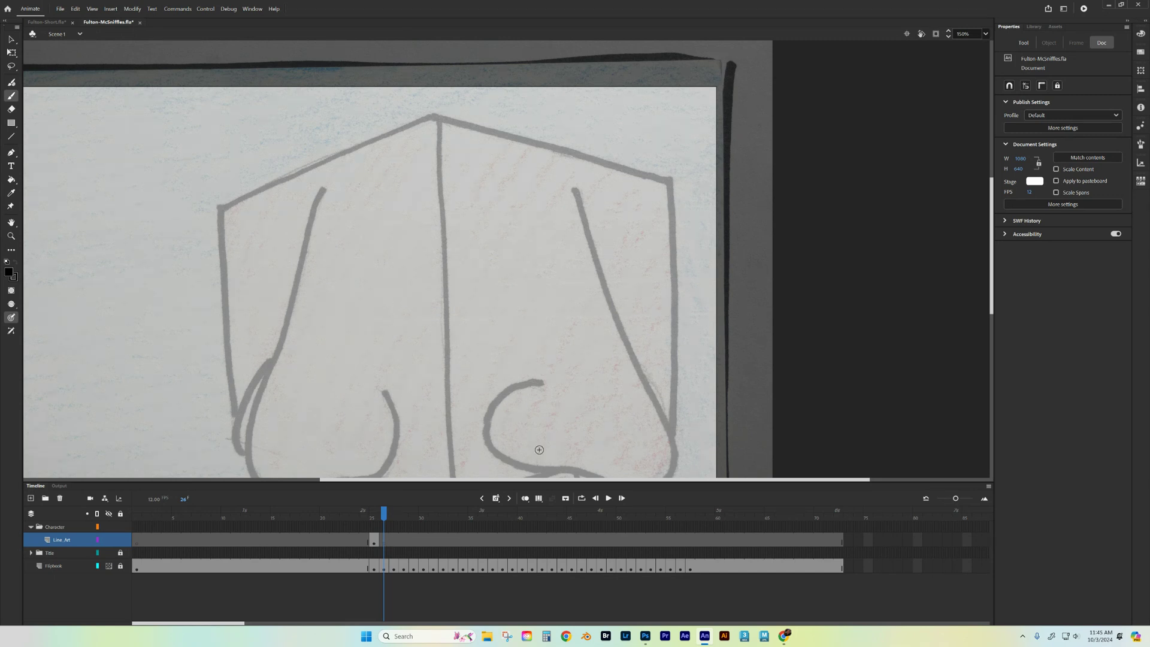
click(496, 500)
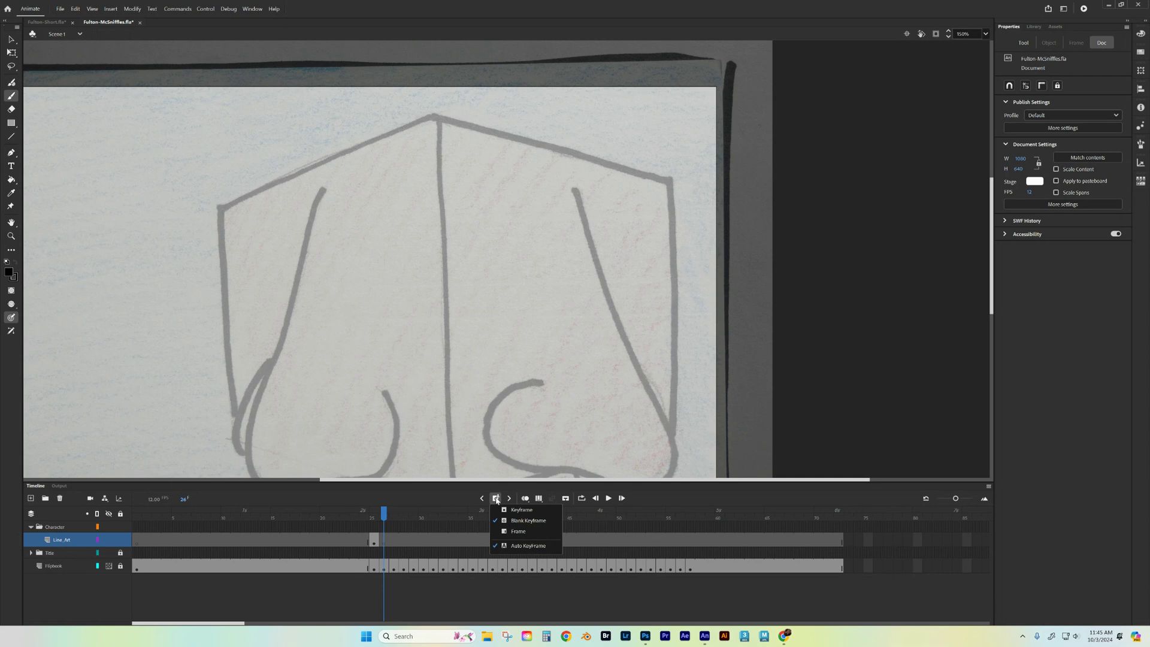
click(496, 500)
click(496, 499)
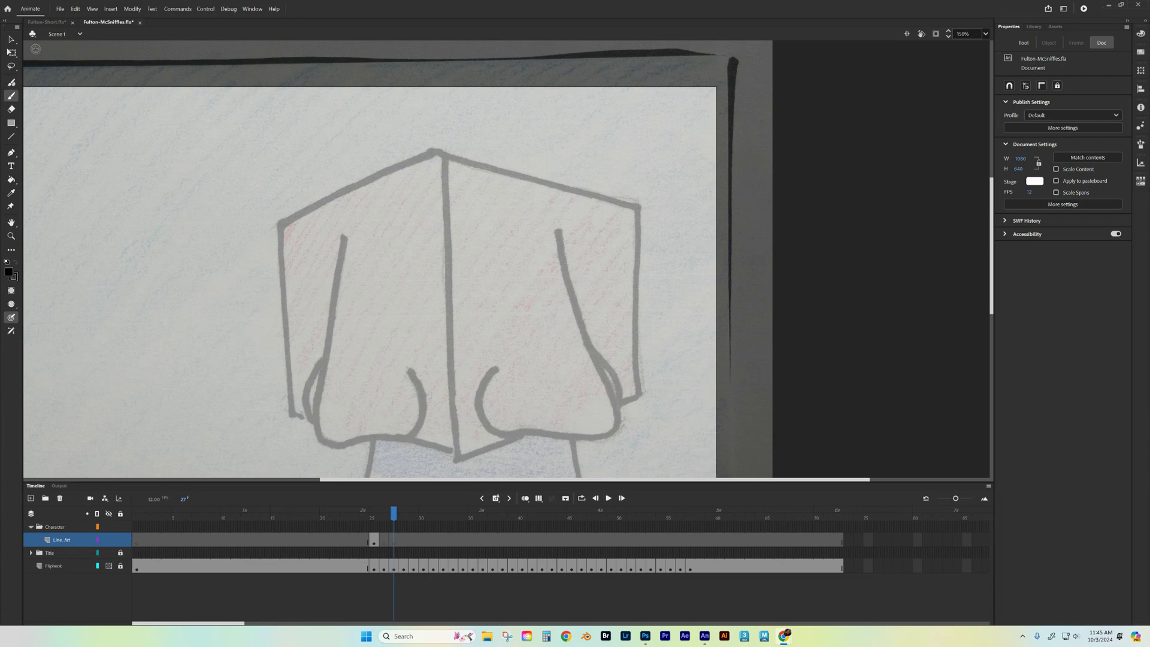
click(12, 38)
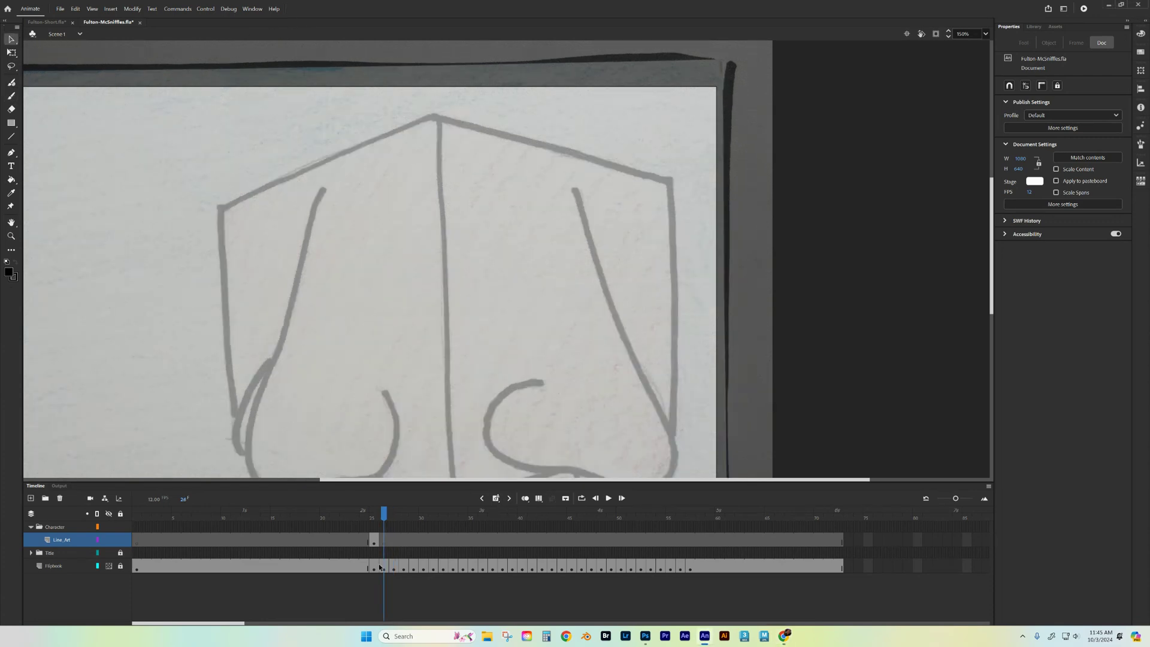
click(385, 542)
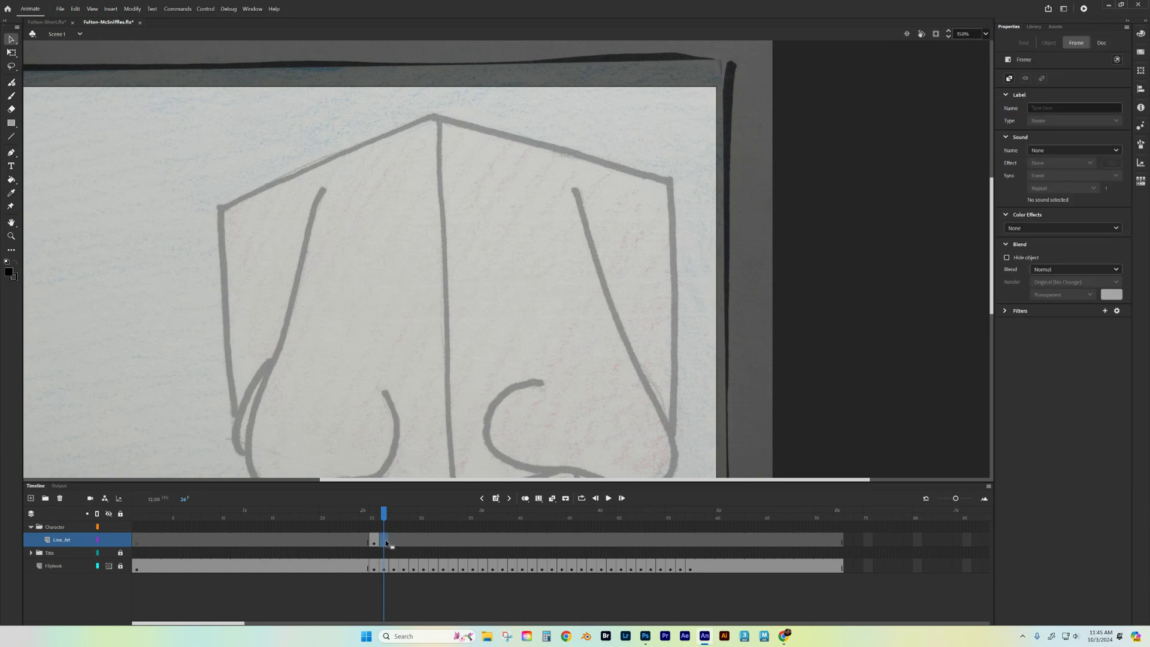
Trace the left half of the figure on frame 26 with the Classic Brush: outer edges, long hooked curve, small side arc and lower edge
key(b)
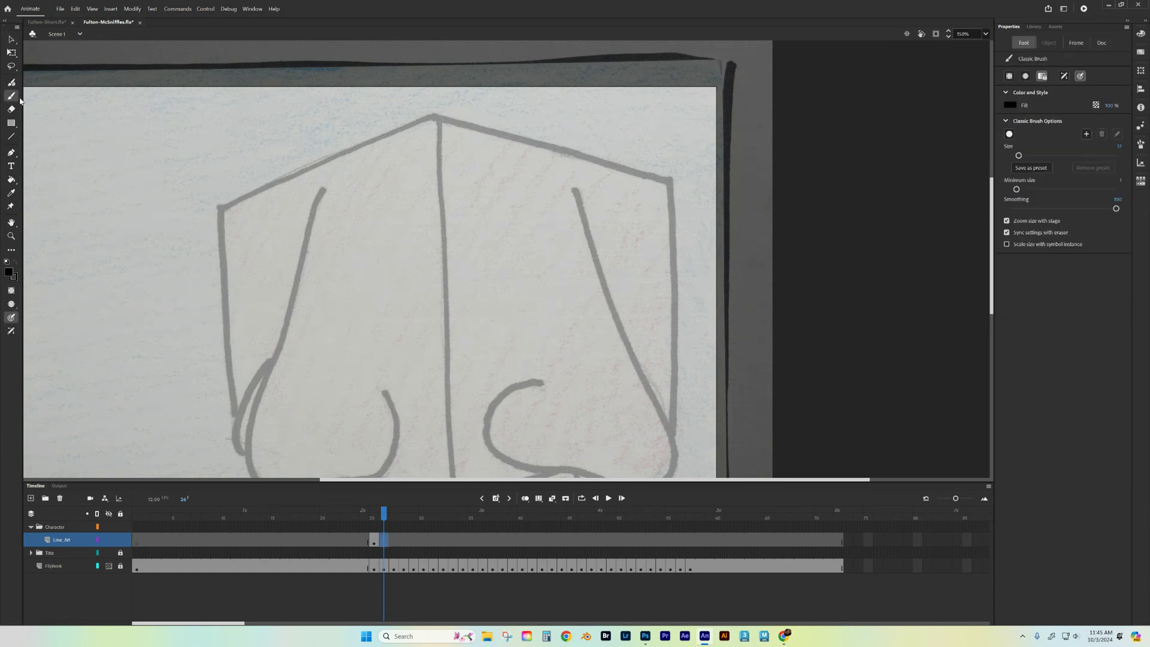
scroll(422, 318, down, 3)
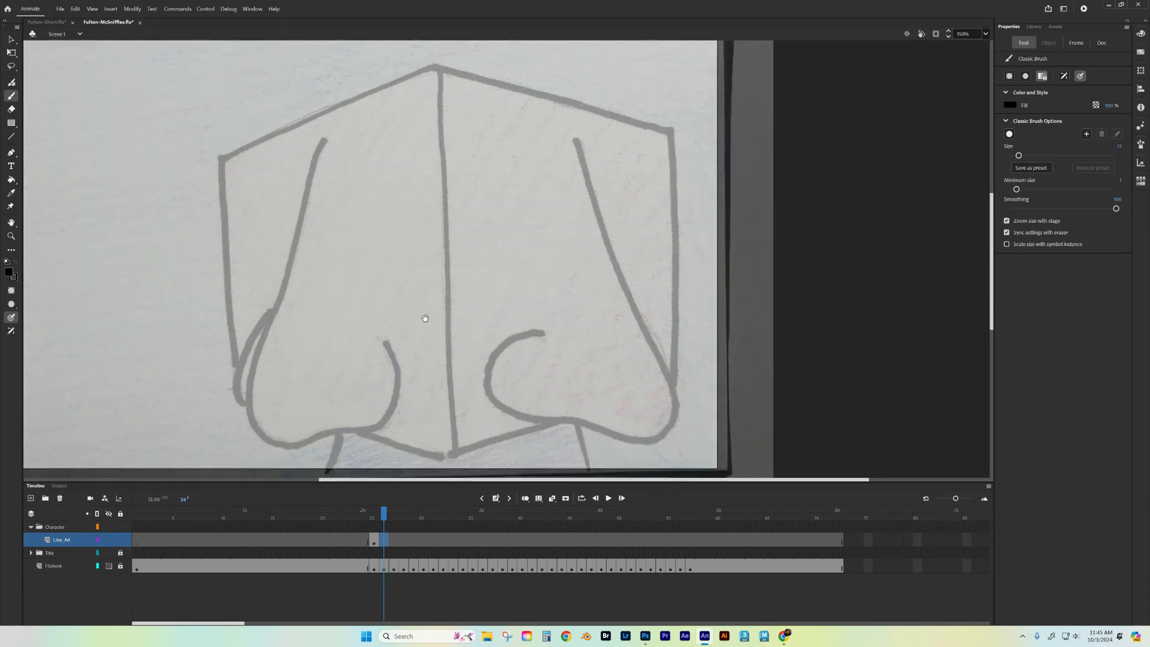
drag(222, 157, 440, 66)
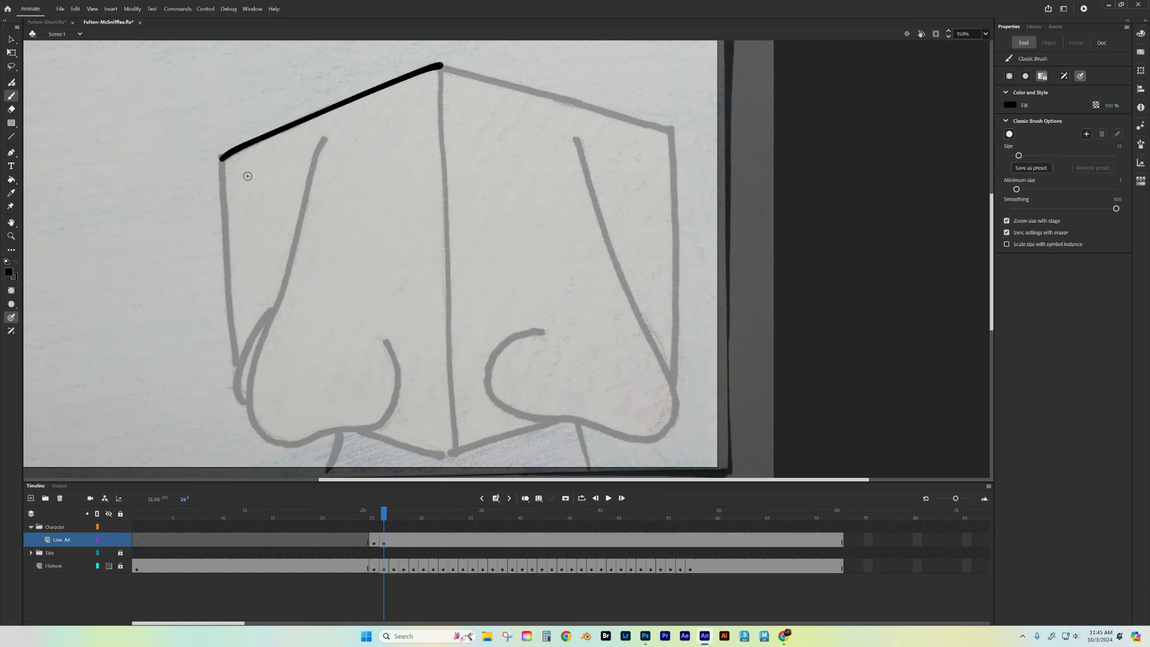
drag(222, 158, 238, 362)
mouse_move(303, 198)
mouse_down()
mouse_move(258, 364)
mouse_move(256, 403)
mouse_move(273, 438)
mouse_move(380, 425)
mouse_move(395, 398)
mouse_move(384, 340)
mouse_up()
drag(330, 140, 329, 140)
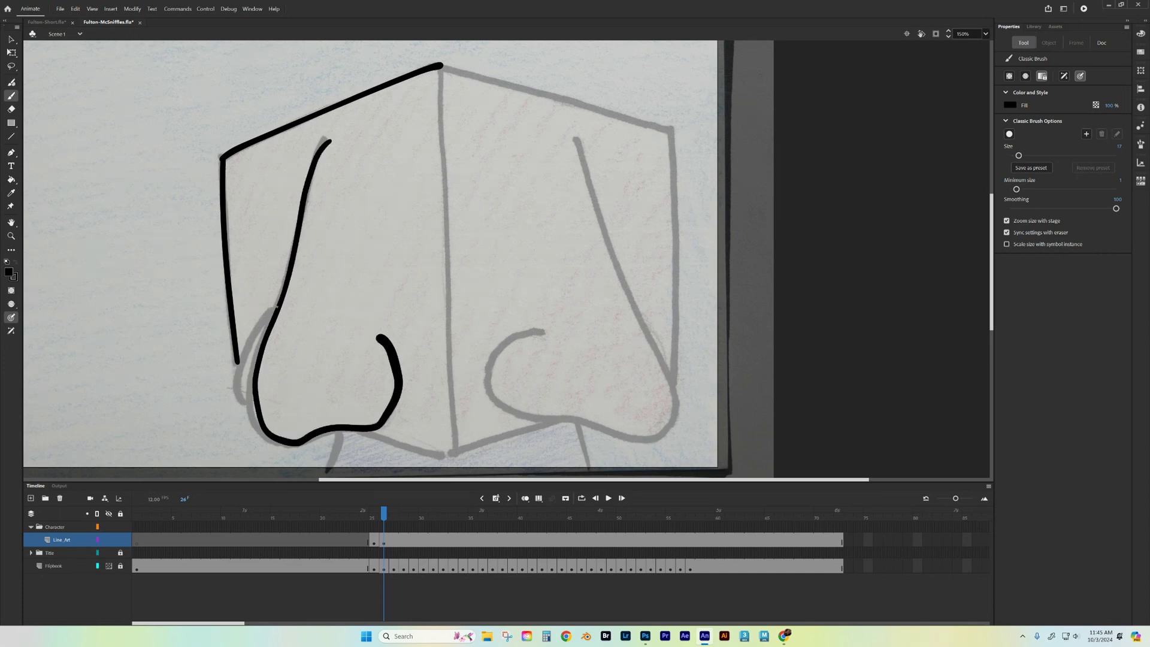
mouse_move(277, 307)
mouse_down()
mouse_move(248, 351)
mouse_move(248, 402)
mouse_up()
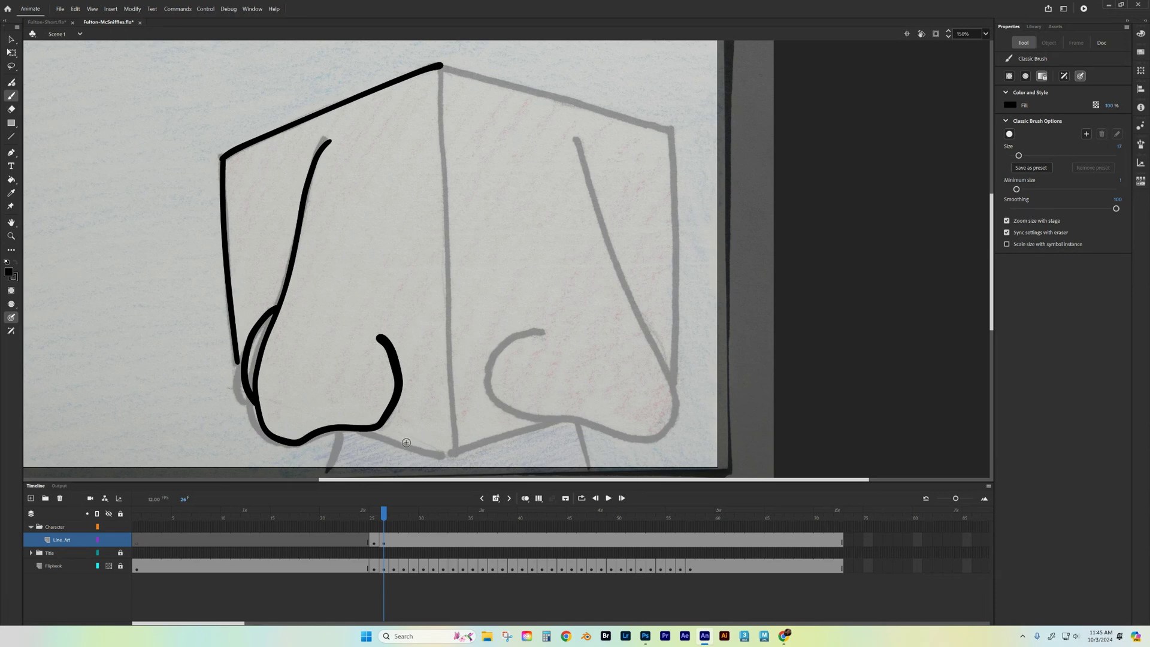
drag(361, 431, 458, 458)
drag(441, 66, 453, 326)
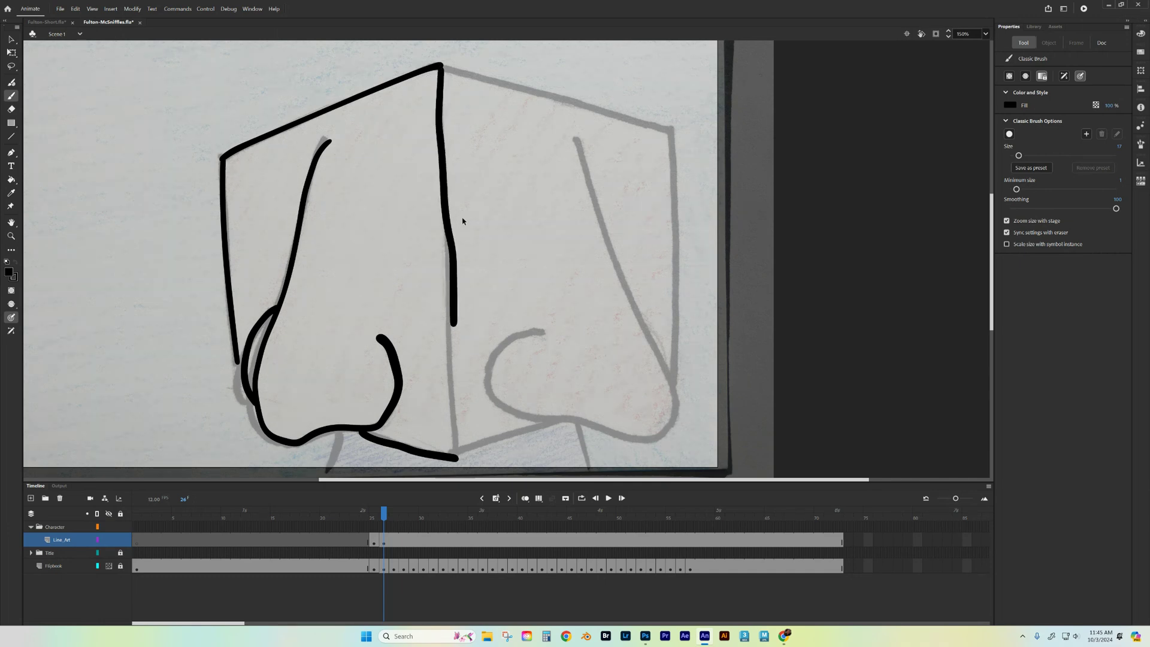
key(ctrl+z)
drag(441, 66, 446, 261)
right_click(448, 261)
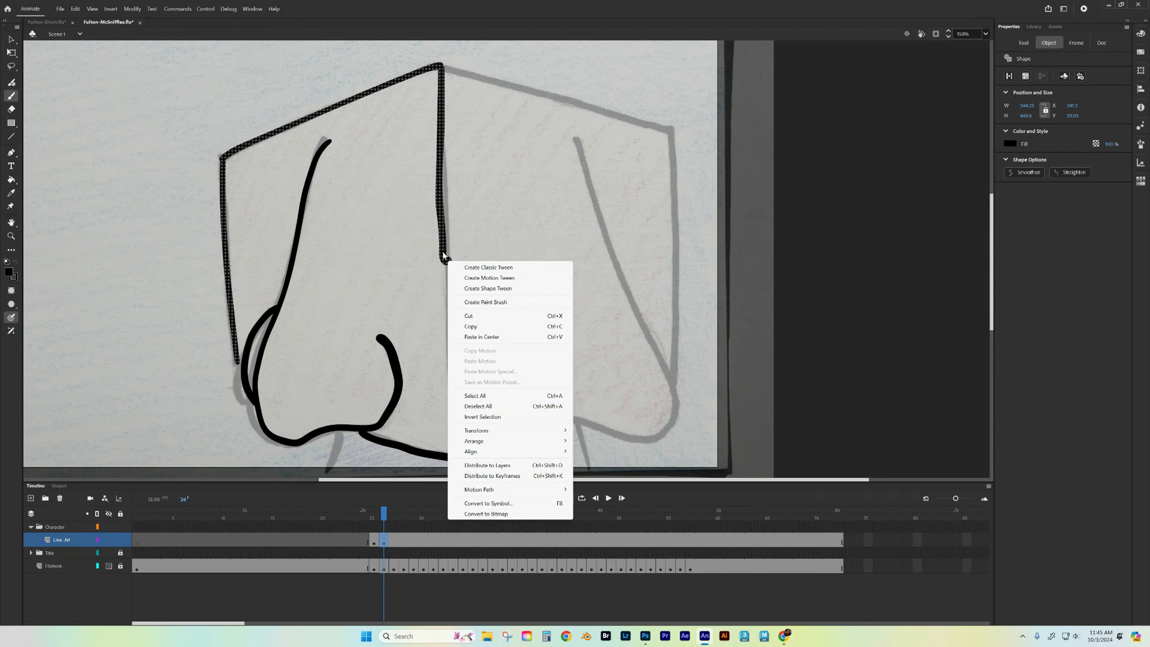
right_click(443, 257)
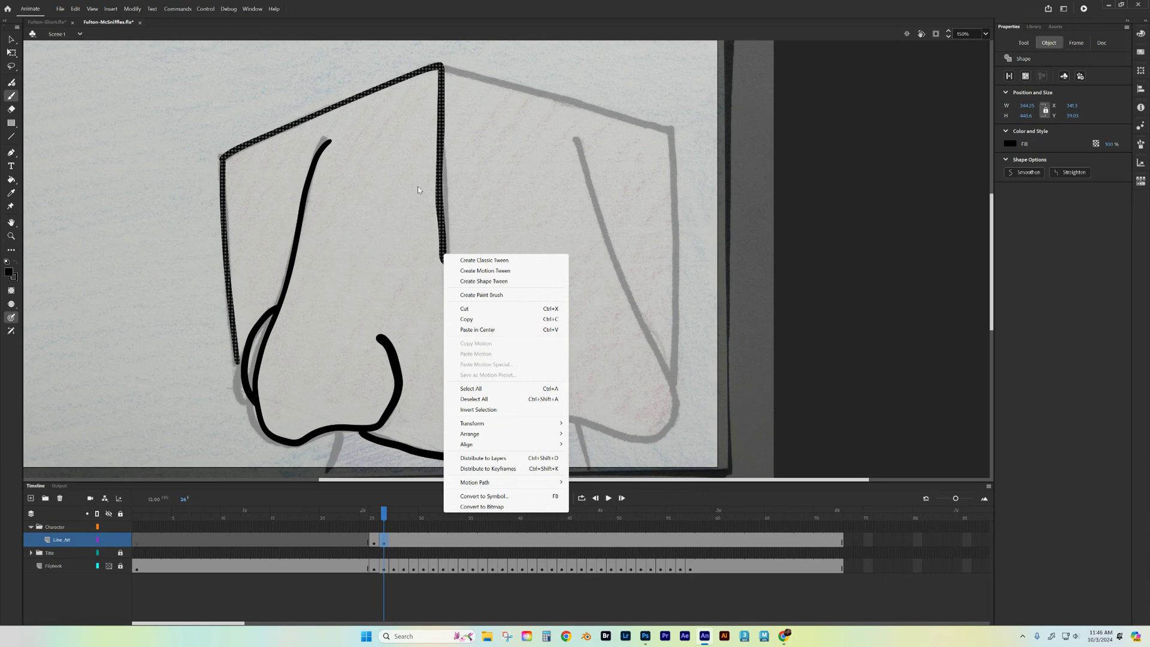
click(511, 89)
key(ctrl+z)
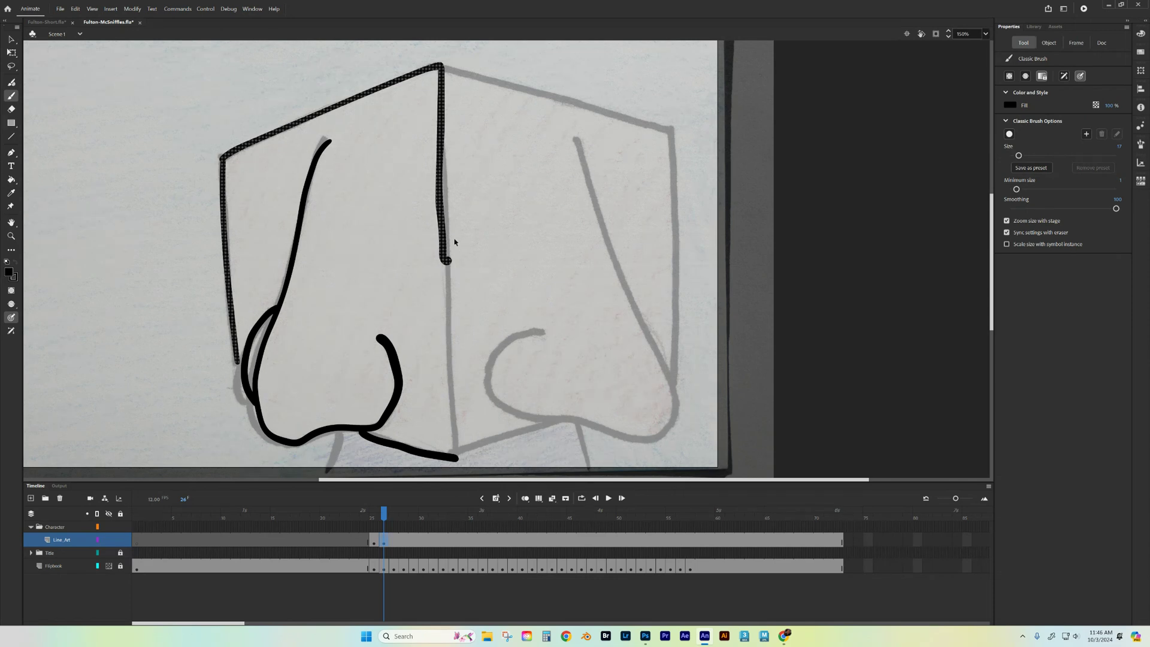
key(ctrl+z)
key(ctrl+z)
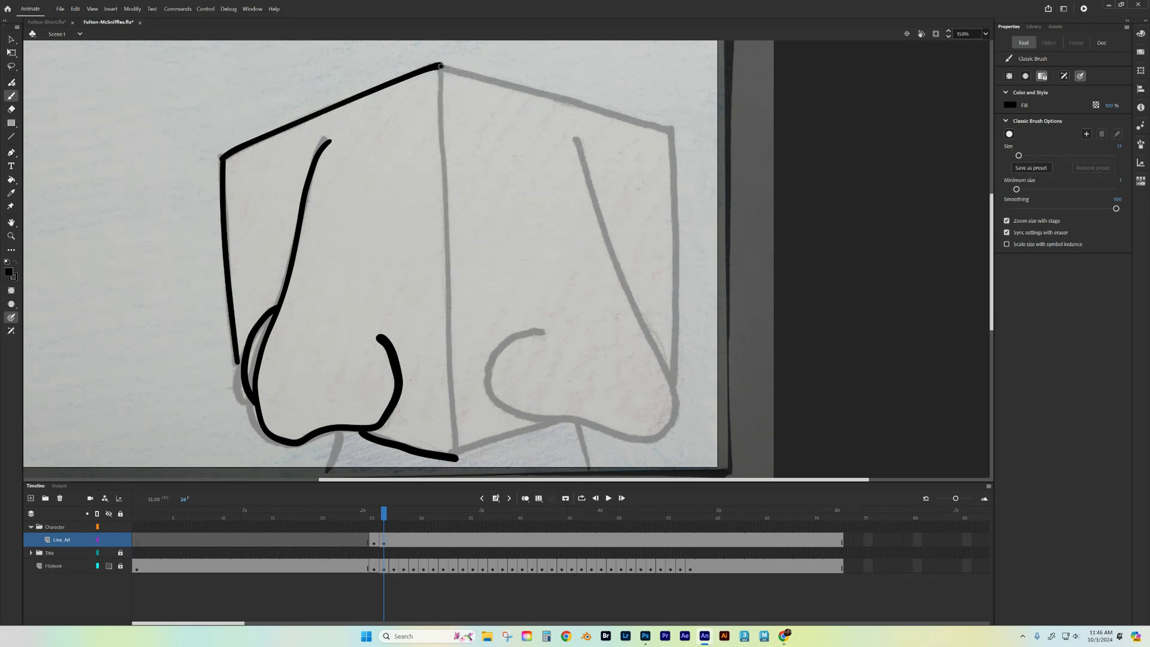
drag(441, 66, 439, 200)
key(ctrl+z)
Trace the central vertical line and the figure's right half on frame 26, including its outer edges, hooked curve and lower edge
drag(441, 65, 453, 457)
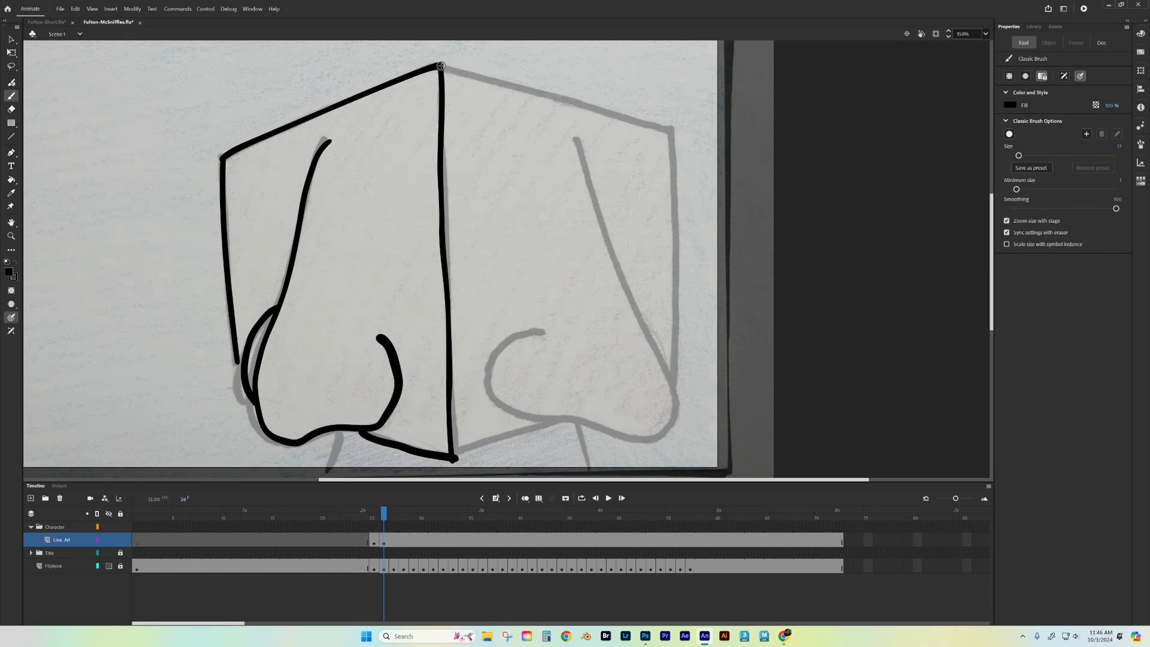
mouse_move(441, 66)
mouse_down()
mouse_move(669, 133)
mouse_move(673, 378)
mouse_up()
mouse_move(576, 146)
mouse_down()
mouse_move(676, 405)
mouse_move(671, 424)
mouse_move(640, 443)
mouse_move(546, 423)
mouse_up()
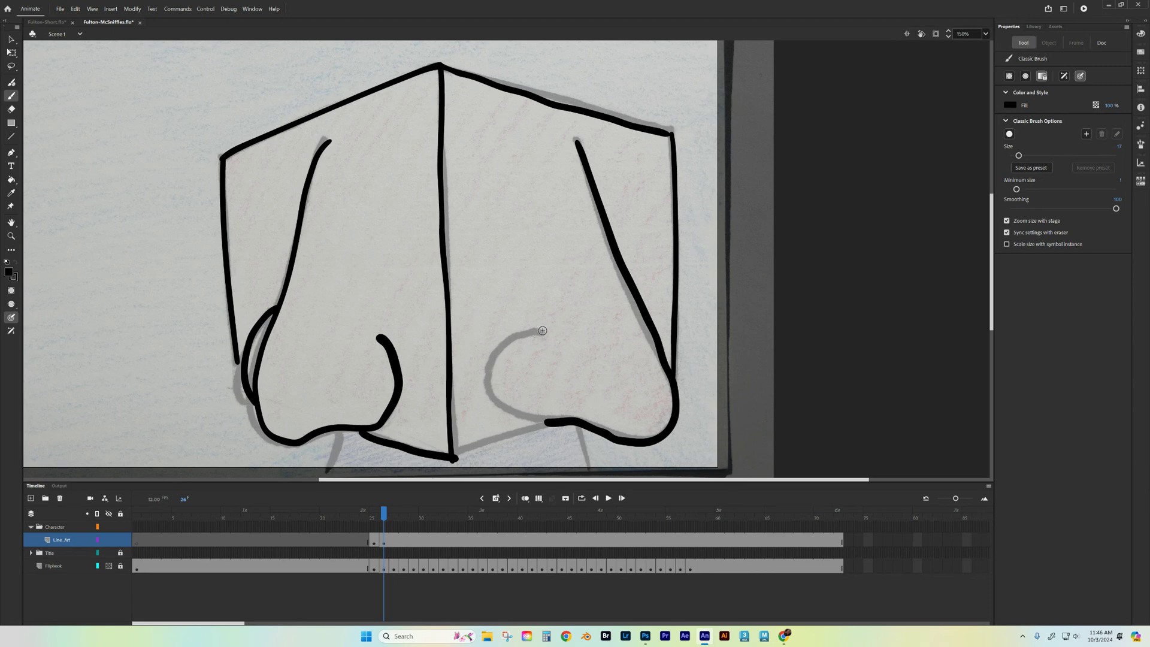
mouse_move(542, 332)
mouse_down()
mouse_move(497, 349)
mouse_move(485, 384)
mouse_move(515, 416)
mouse_move(542, 423)
mouse_move(544, 331)
mouse_up()
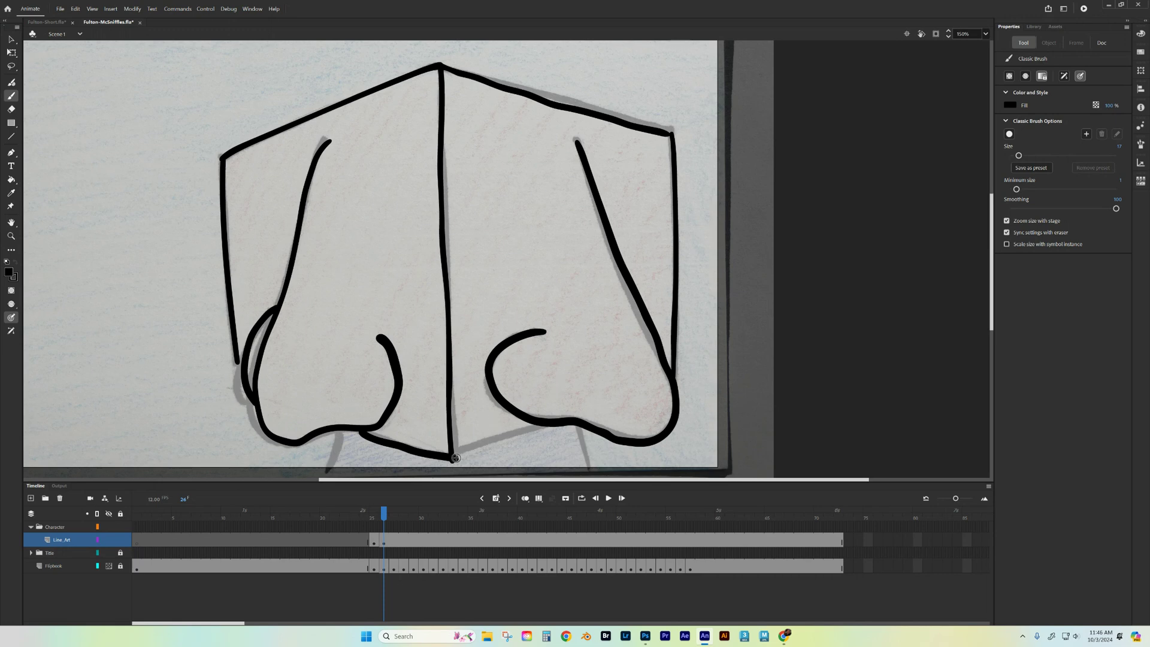
drag(455, 457, 561, 419)
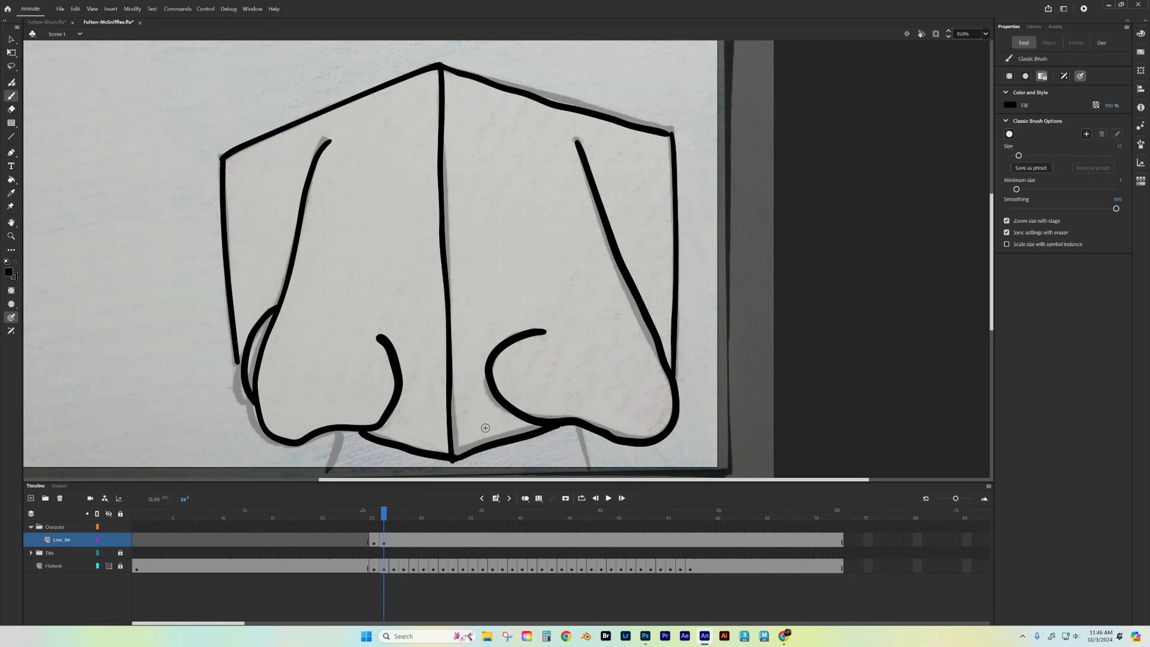
Trace the two short lines descending from the figure's lower edge past the page's bottom on frame 26
drag(447, 344, 431, 182)
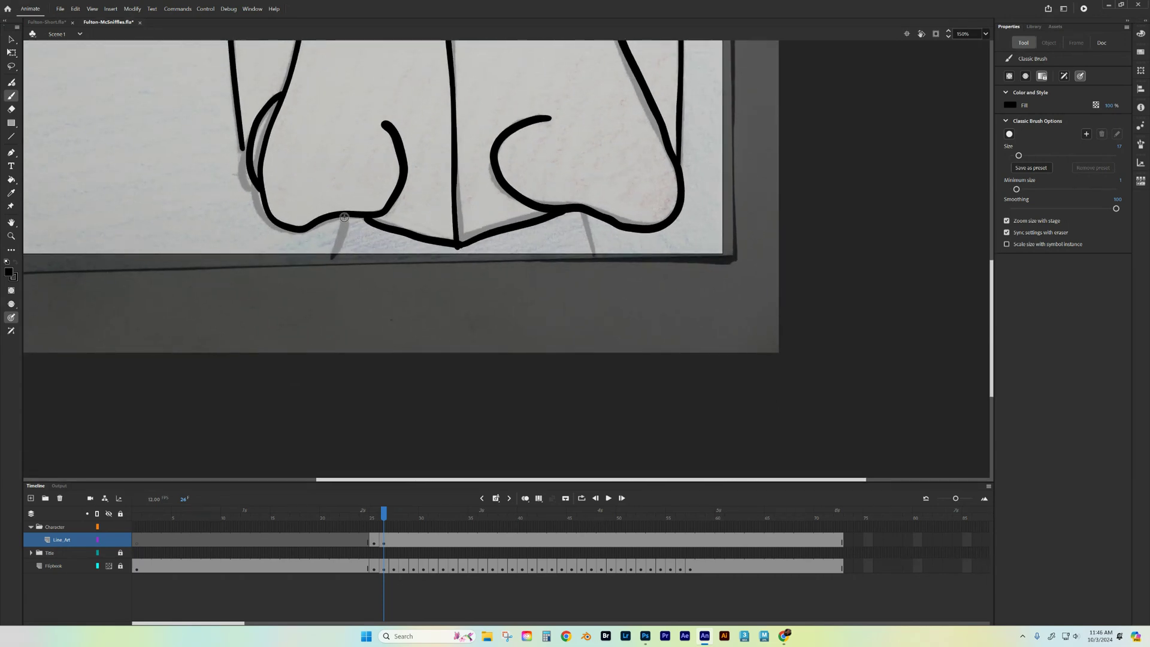
drag(344, 216, 333, 266)
drag(583, 214, 605, 283)
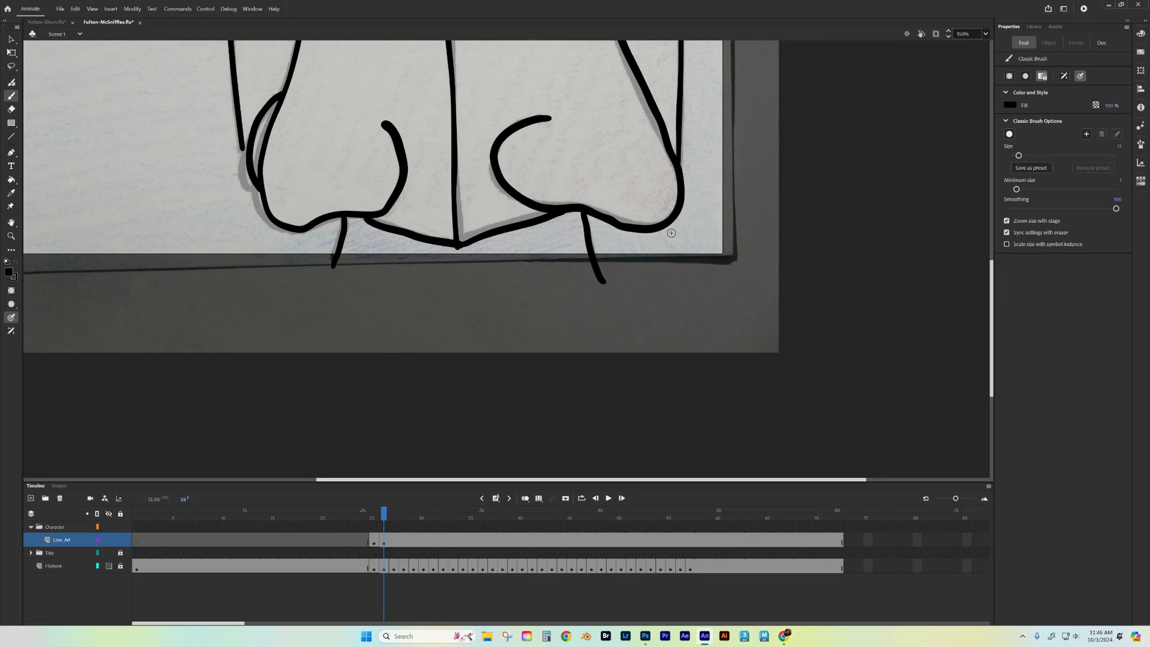
mouse_move(688, 163)
mouse_down()
mouse_move(716, 367)
mouse_move(659, 323)
mouse_move(669, 229)
mouse_up()
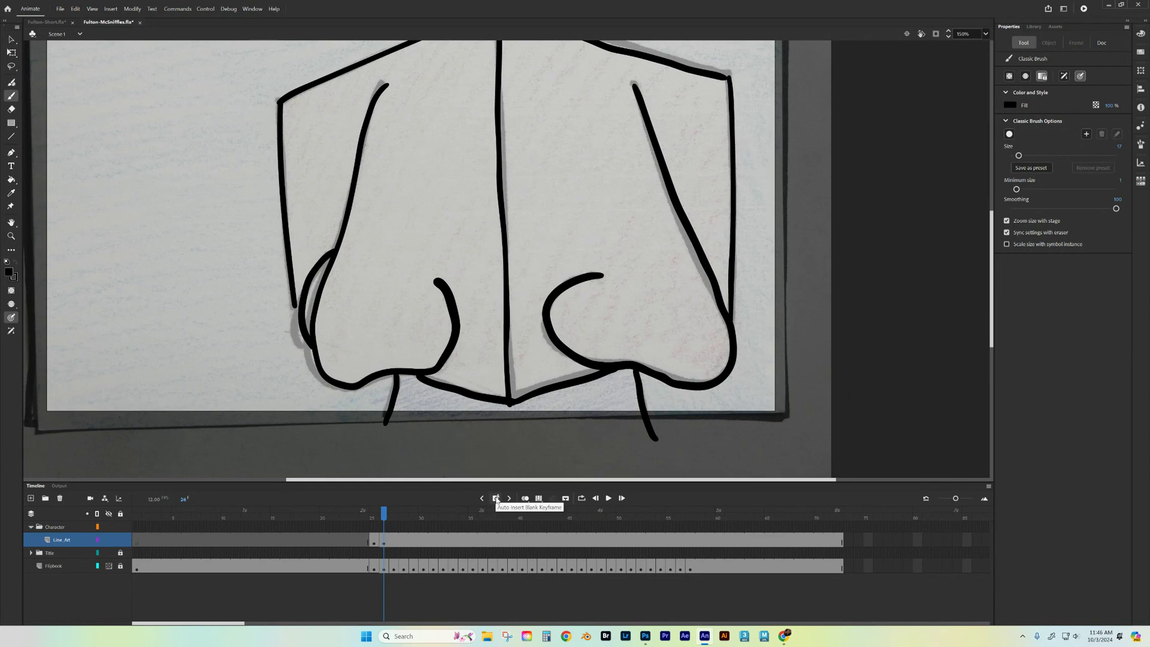
Add a blank keyframe at frame 27 of the Line_Art layer
click(497, 498)
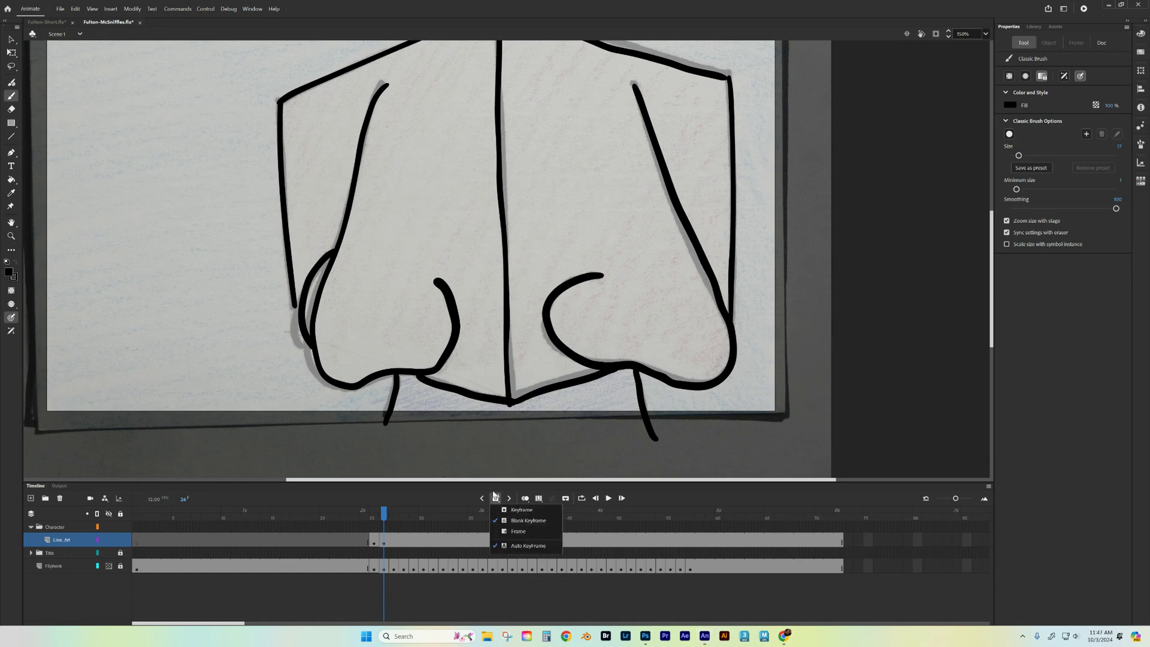
click(393, 544)
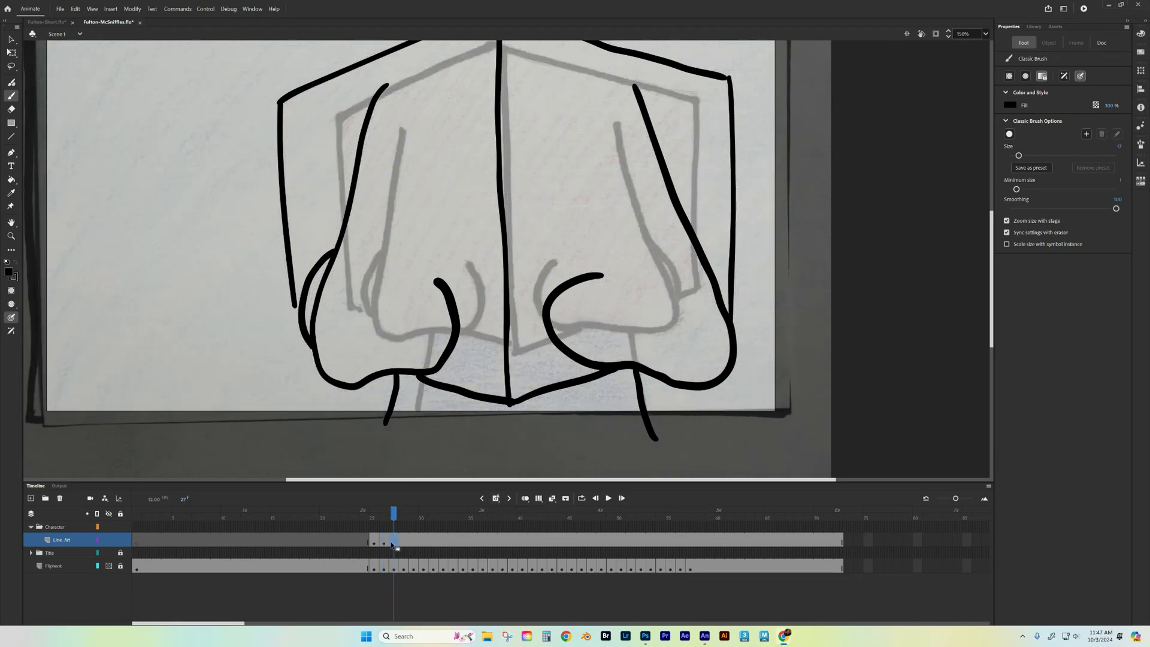
right_click(393, 544)
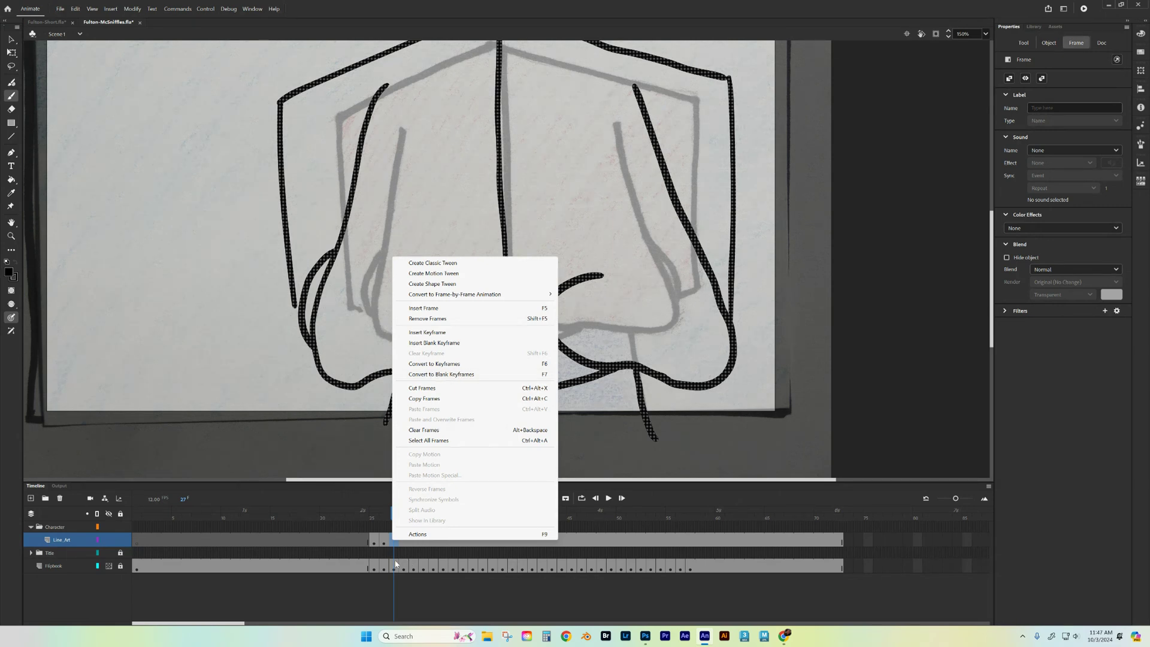
click(385, 541)
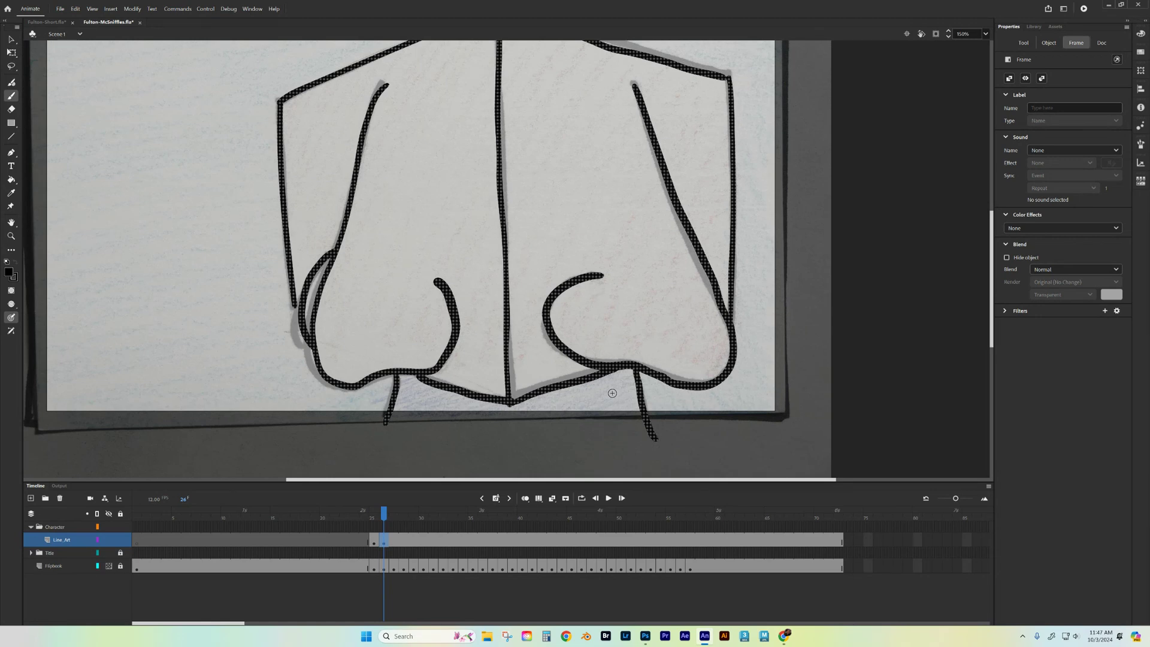
key(period)
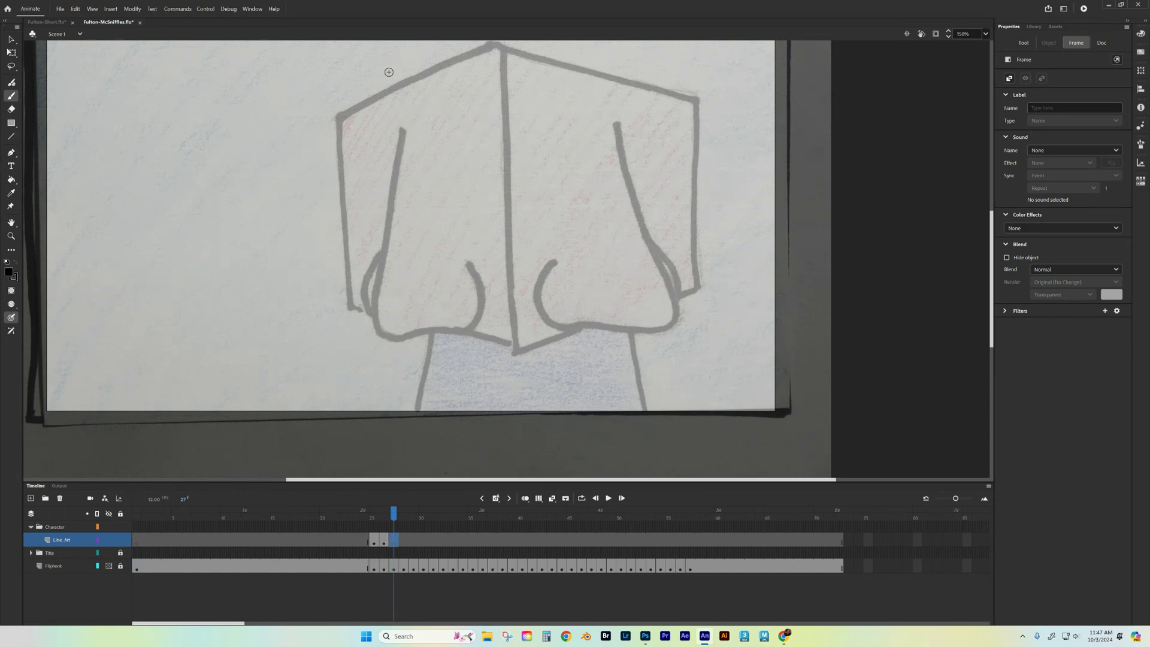
Trace the figure's left outer edges, long hooked curve and small side arc on frame 27
drag(340, 118, 501, 42)
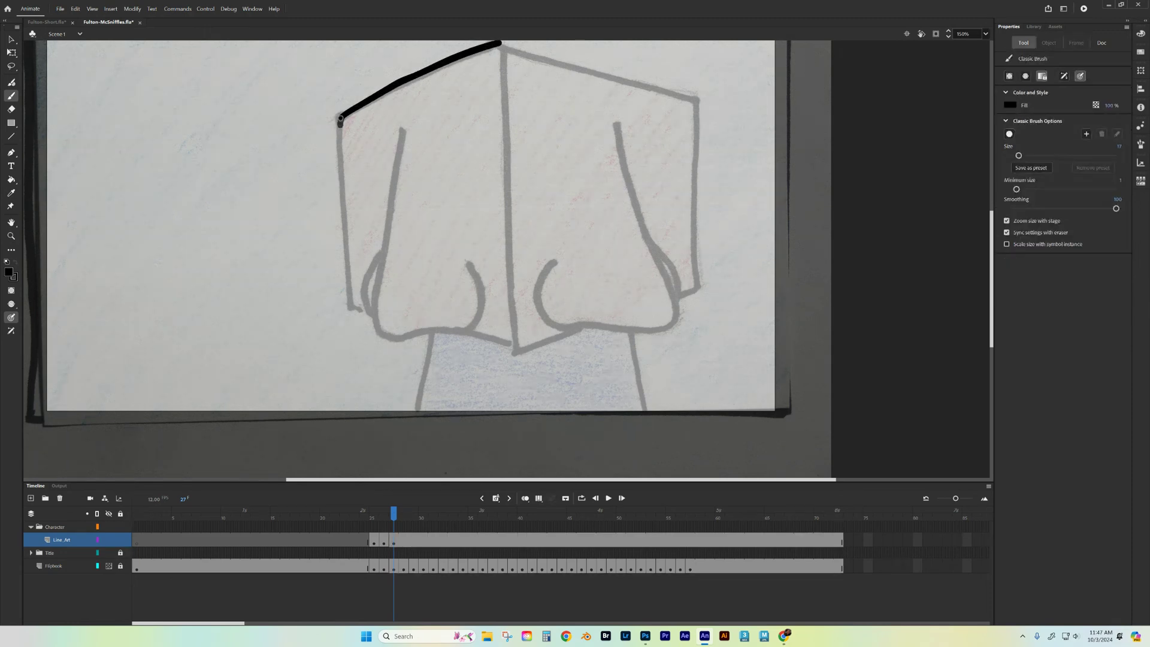
drag(340, 119, 356, 308)
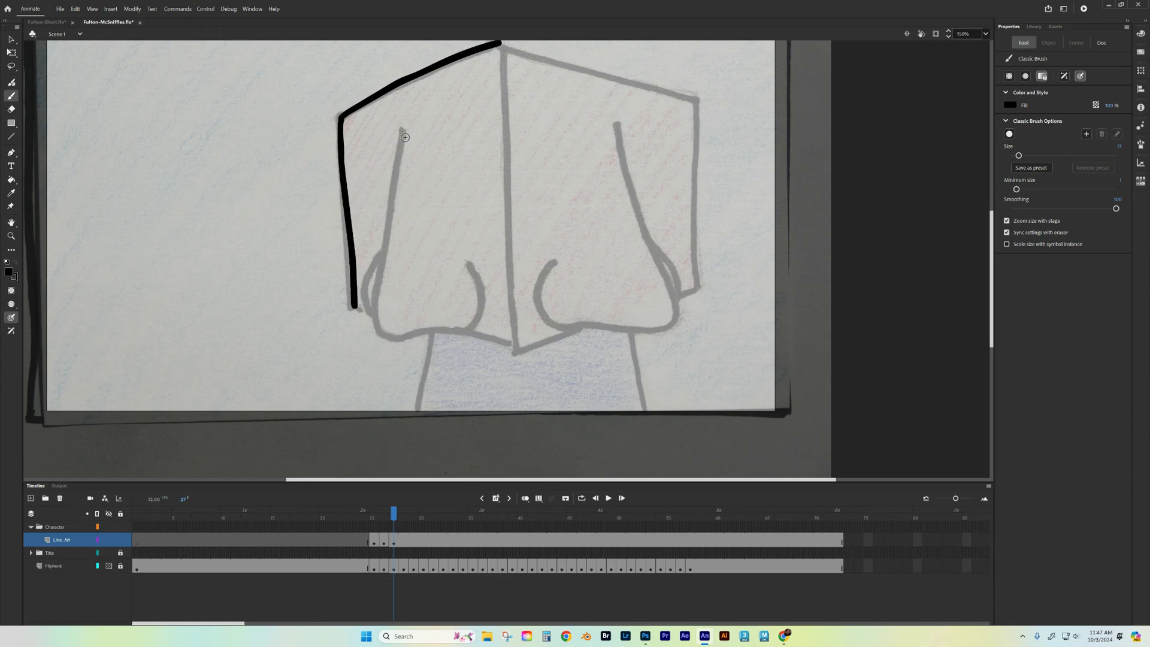
mouse_move(402, 130)
mouse_down()
mouse_move(378, 321)
mouse_move(402, 335)
mouse_move(472, 325)
mouse_move(484, 300)
mouse_move(464, 266)
mouse_up()
mouse_move(383, 252)
mouse_down()
mouse_move(365, 296)
mouse_move(376, 311)
mouse_up()
Trace the central line, lower edges, right hooked curve, small side arc and right outer edges of the figure on frame 27
mouse_move(499, 45)
mouse_down()
mouse_move(516, 342)
mouse_move(482, 339)
mouse_move(519, 355)
mouse_move(600, 327)
mouse_up()
mouse_move(618, 150)
mouse_down()
mouse_move(618, 124)
mouse_move(670, 308)
mouse_move(648, 327)
mouse_move(549, 322)
mouse_move(557, 264)
mouse_up()
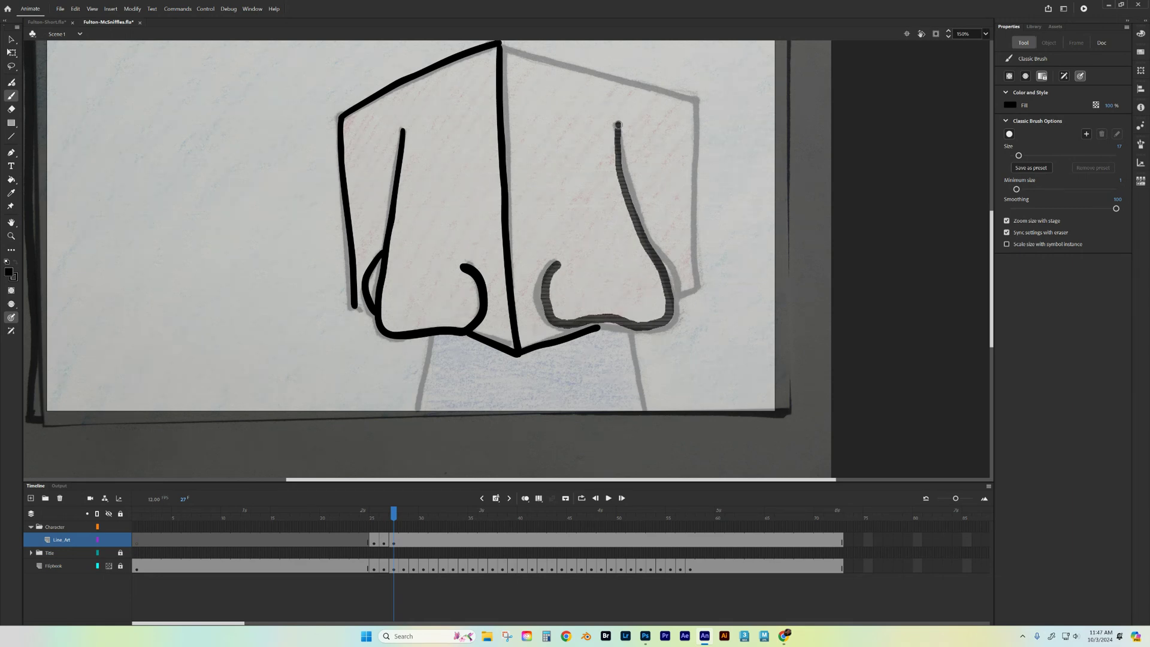
drag(618, 125, 618, 127)
mouse_move(651, 243)
mouse_down()
mouse_move(676, 271)
mouse_move(671, 293)
mouse_up()
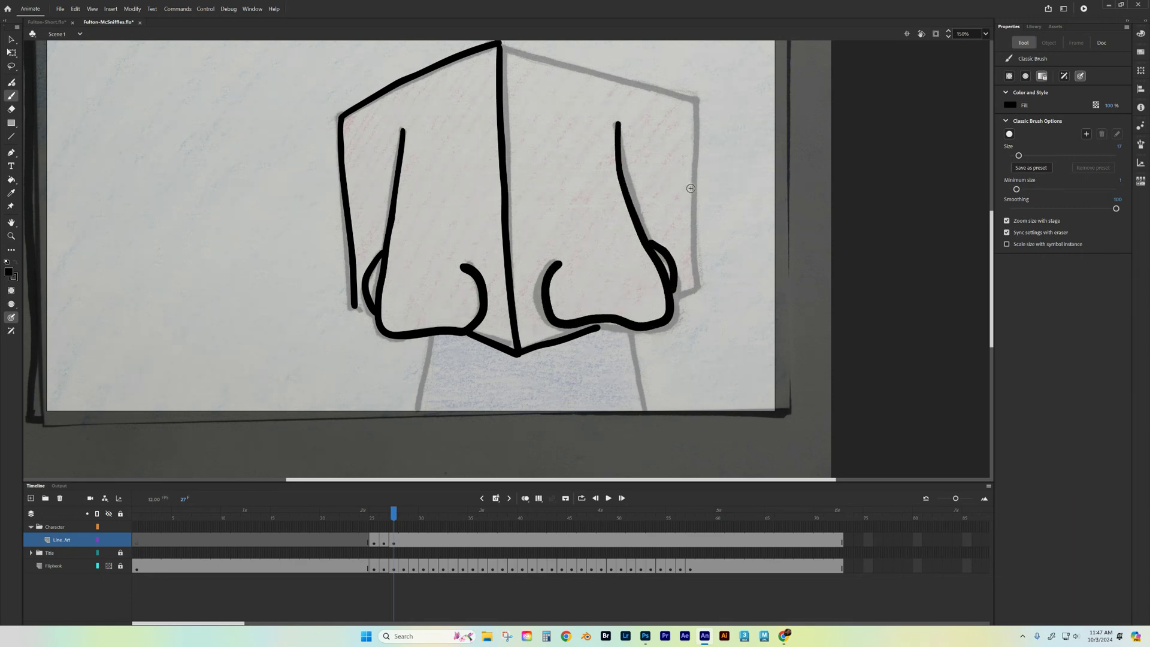
mouse_move(498, 45)
mouse_down()
mouse_move(697, 106)
mouse_move(693, 294)
mouse_move(672, 300)
mouse_up()
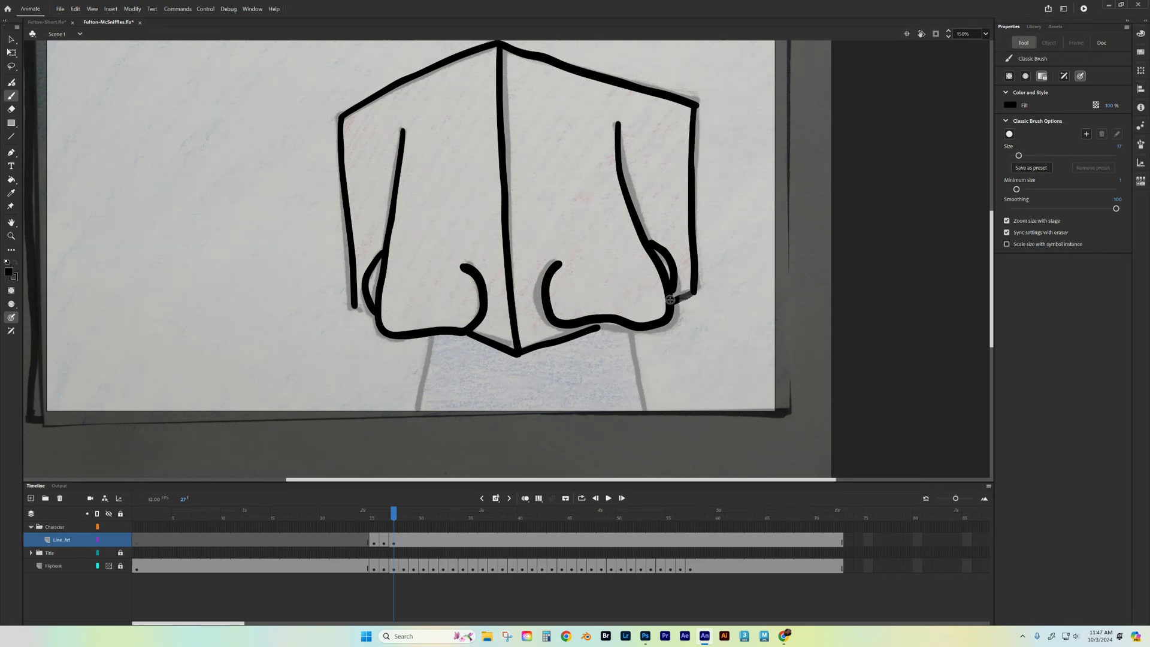
Trace the two short lines descending past the page's bottom on frame 27 and close the gap at the figure's lower left edge
scroll(539, 353, down, 3)
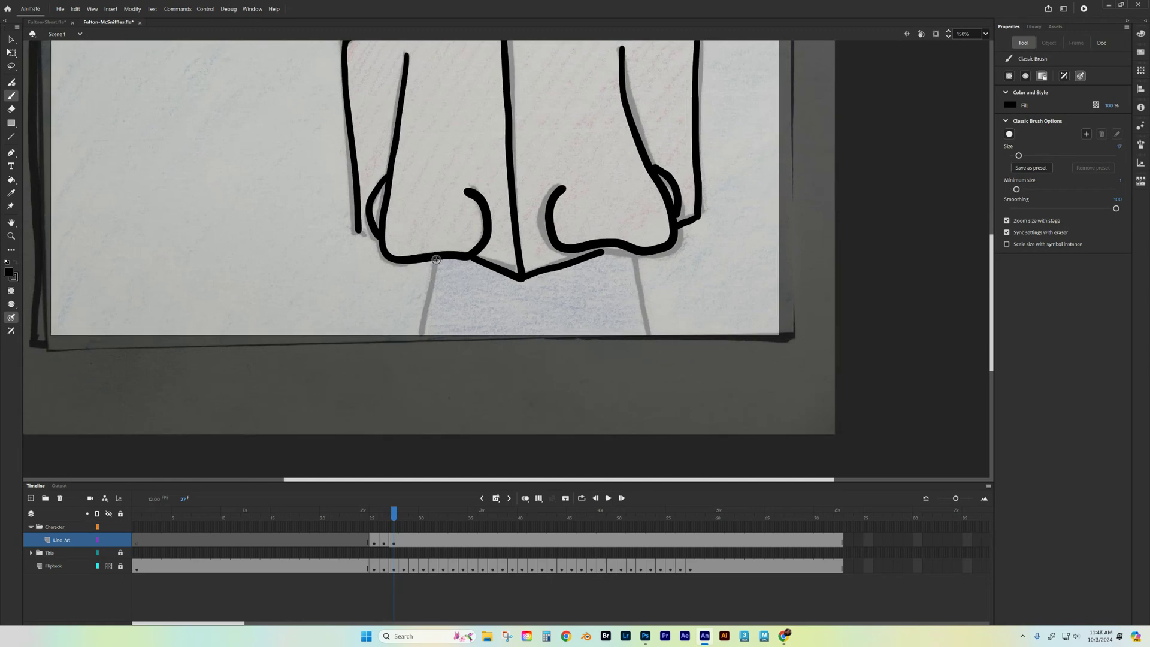
drag(436, 259, 415, 343)
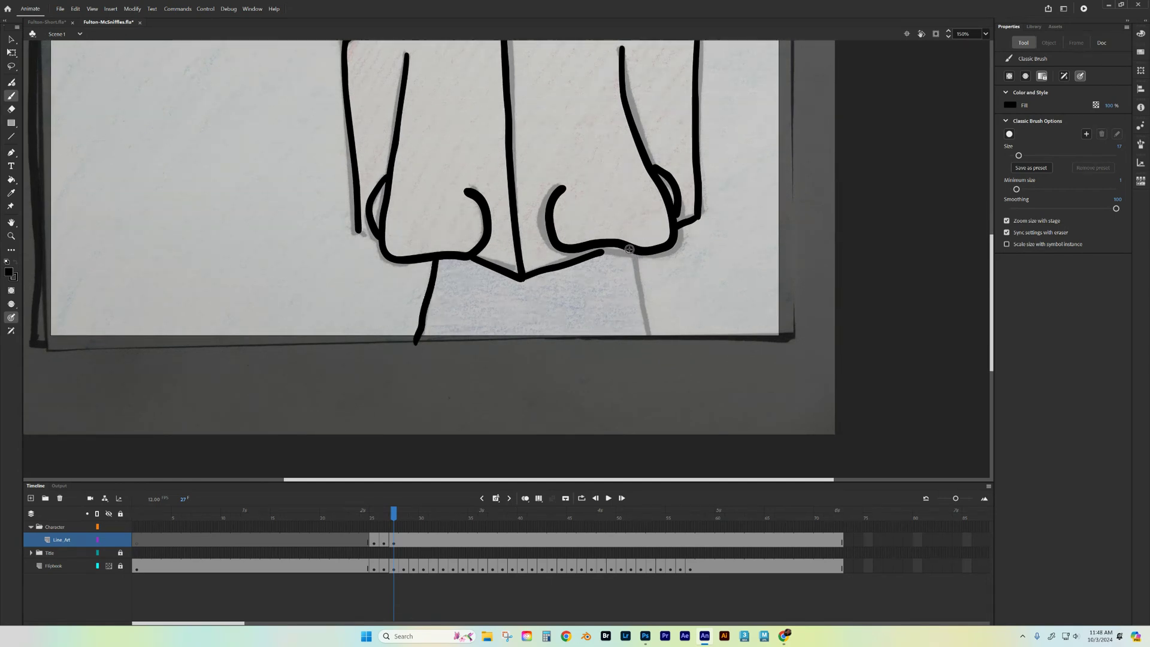
drag(629, 250, 657, 356)
key(space)
drag(581, 122, 575, 272)
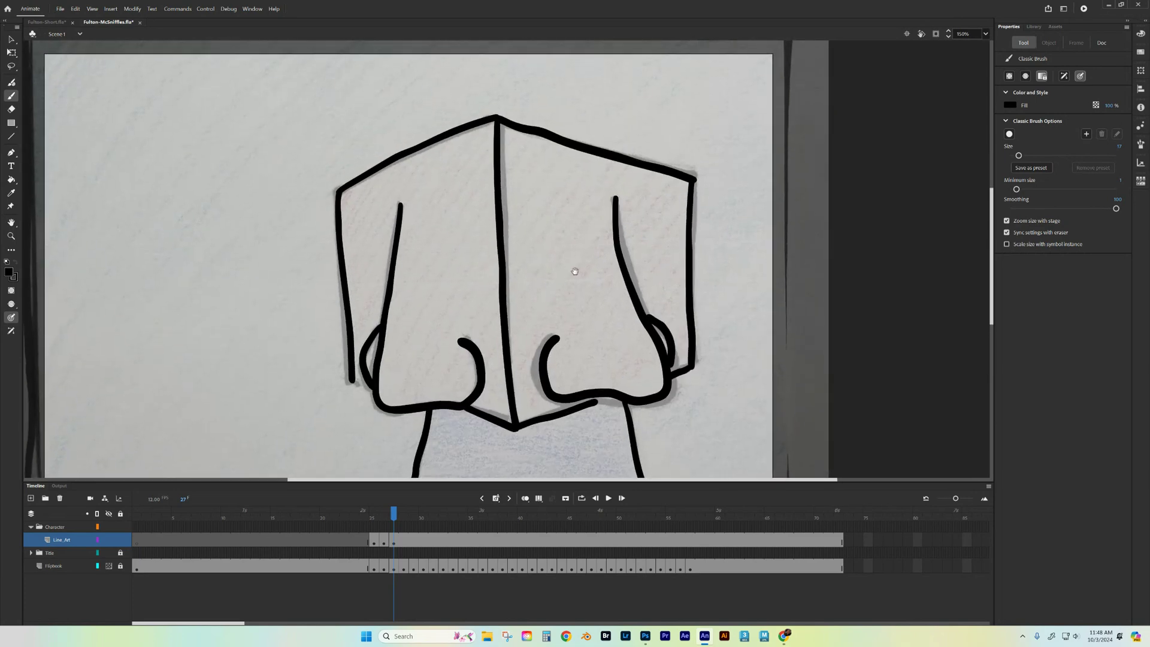
drag(355, 382, 371, 390)
Add a blank keyframe at frame 28 of the Line_Art layer and trace the figure's central line and left and right outer edges
key(period)
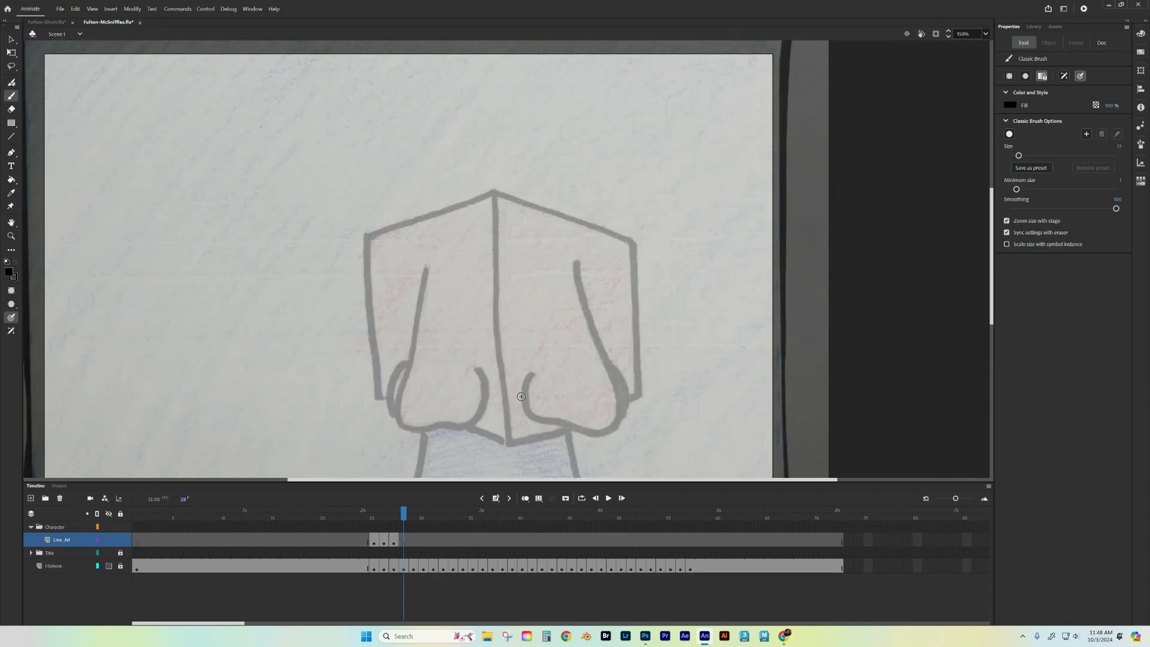
drag(523, 395, 515, 311)
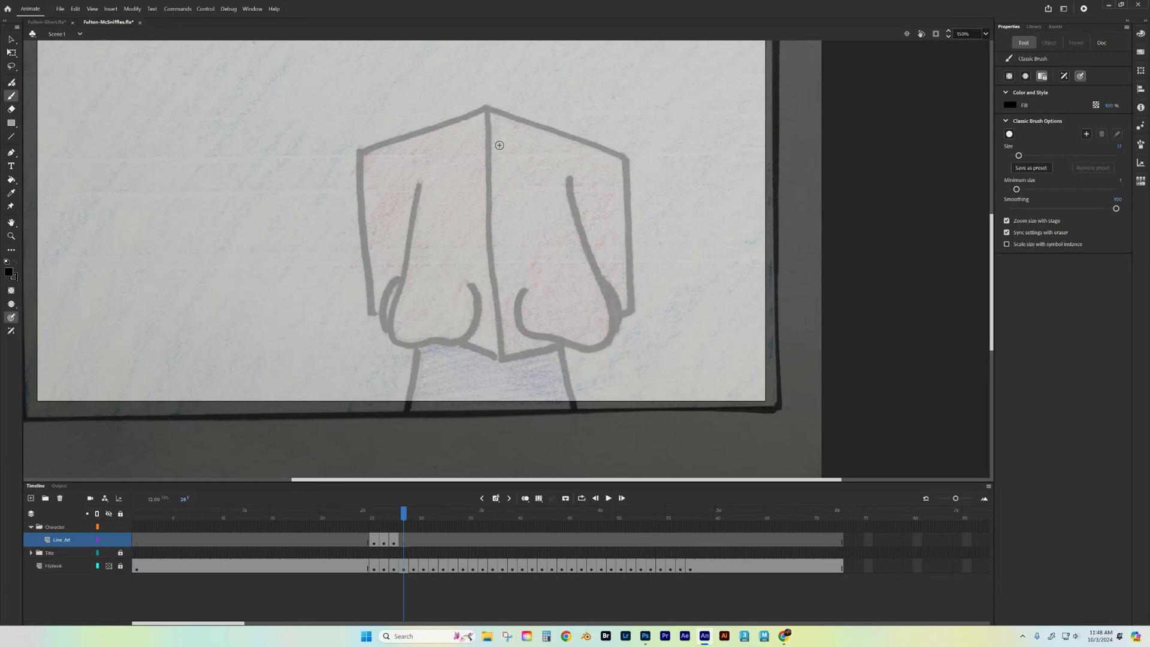
drag(485, 109, 497, 356)
mouse_move(358, 154)
mouse_down()
mouse_move(487, 106)
mouse_move(357, 174)
mouse_move(372, 316)
mouse_up()
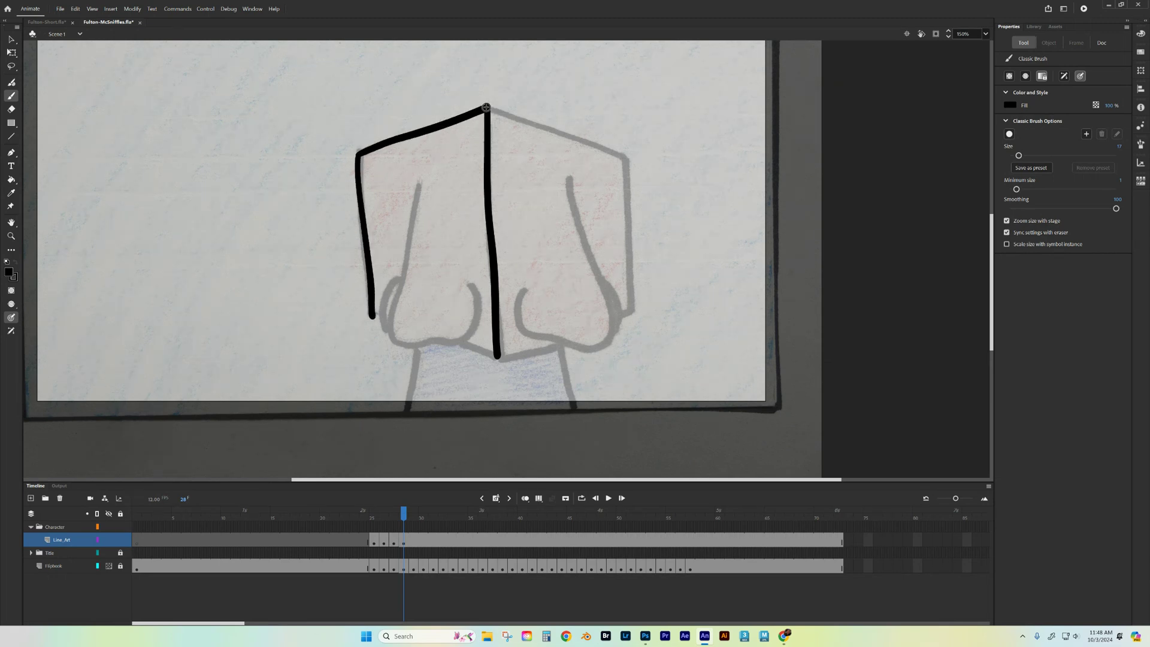
mouse_move(487, 106)
mouse_down()
mouse_move(627, 159)
mouse_move(630, 313)
mouse_up()
Trace the left and right hooked curves with their small side arcs on frame 28
mouse_move(572, 178)
mouse_down()
mouse_move(613, 319)
mouse_move(597, 349)
mouse_move(541, 337)
mouse_move(516, 302)
mouse_move(538, 289)
mouse_move(610, 287)
mouse_move(623, 312)
mouse_move(616, 336)
mouse_up()
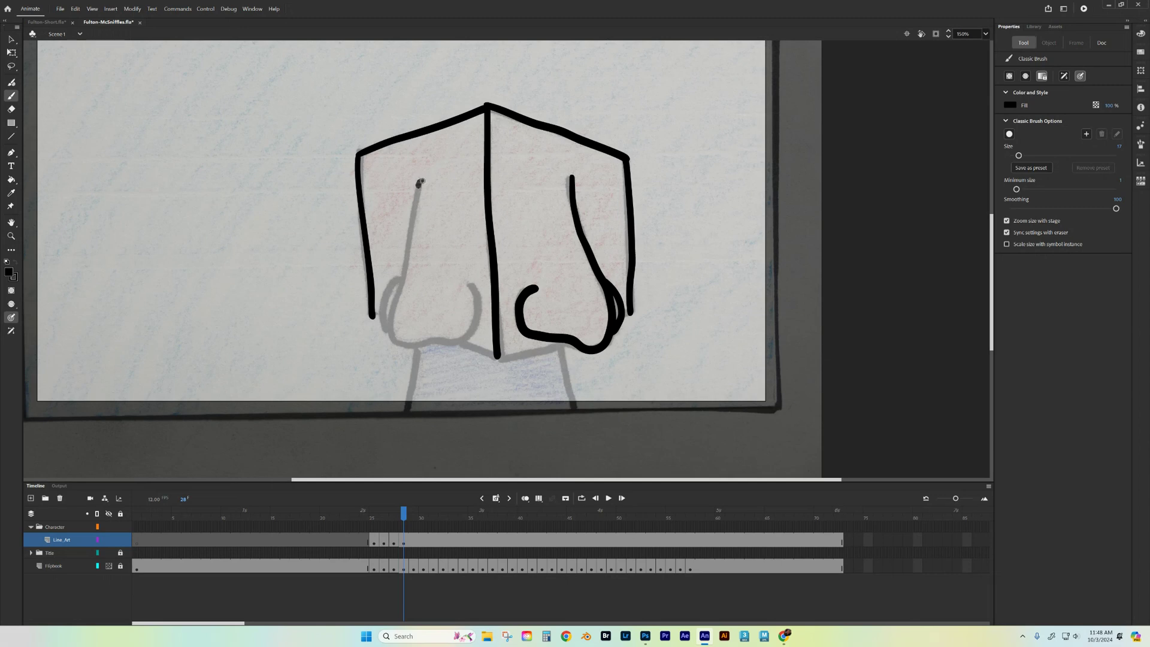
mouse_move(419, 183)
mouse_down()
mouse_move(389, 334)
mouse_move(401, 348)
mouse_move(451, 341)
mouse_move(467, 336)
mouse_move(466, 287)
mouse_up()
mouse_move(395, 281)
mouse_down()
mouse_move(381, 307)
mouse_move(388, 331)
mouse_up()
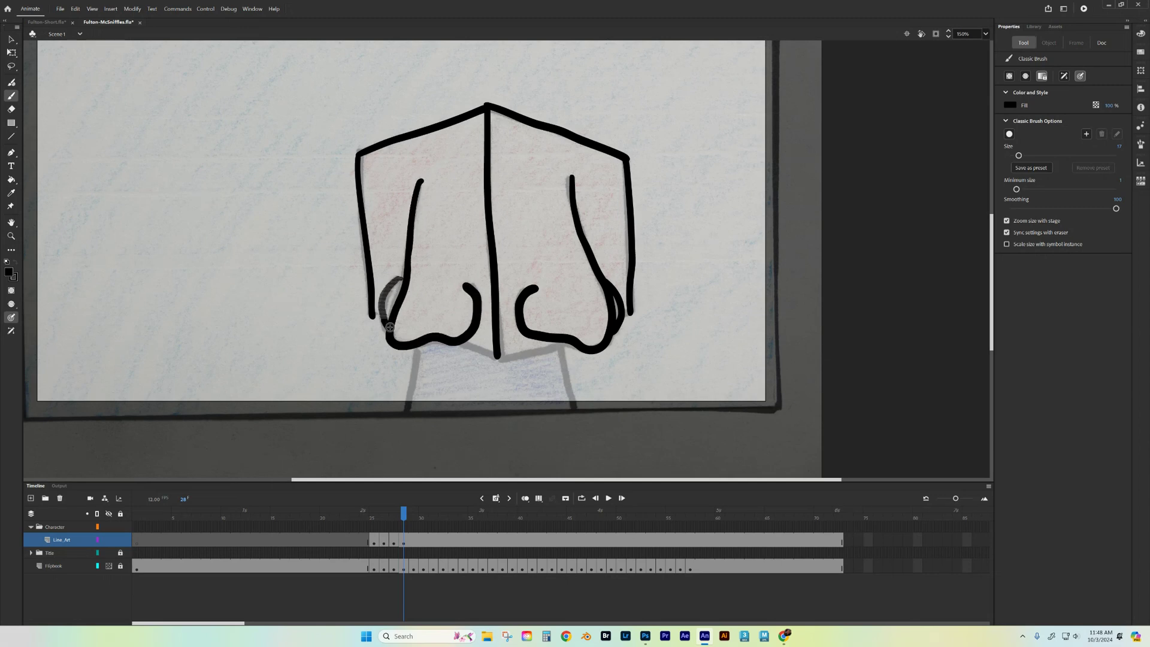
Trace the figure's V-shaped lower edge and the two short lines descending past the page's bottom on frame 28
mouse_move(464, 345)
mouse_down()
mouse_move(496, 357)
mouse_move(566, 344)
mouse_up()
drag(501, 358, 500, 359)
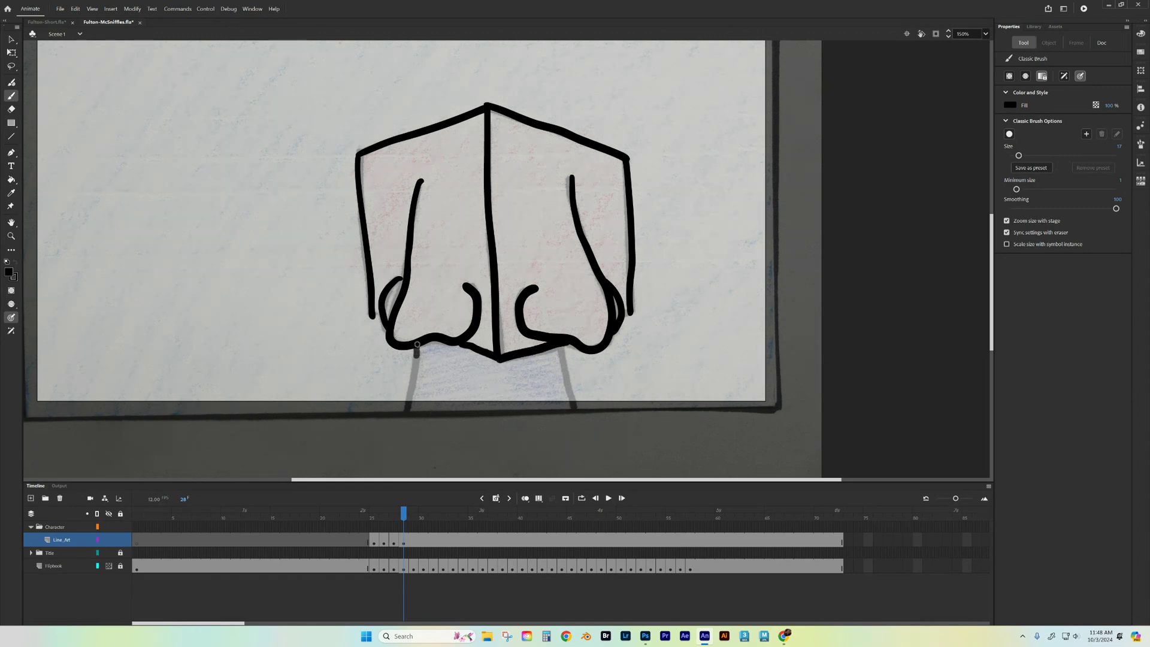
drag(416, 345, 404, 423)
drag(560, 340, 576, 427)
Step back and forth through frames 25 to 28 to check the motion between the traced drawings
mouse_move(404, 517)
mouse_down()
mouse_move(384, 518)
mouse_move(404, 517)
mouse_up()
key(period)
key(comma)
key(comma)
key(comma)
key(comma)
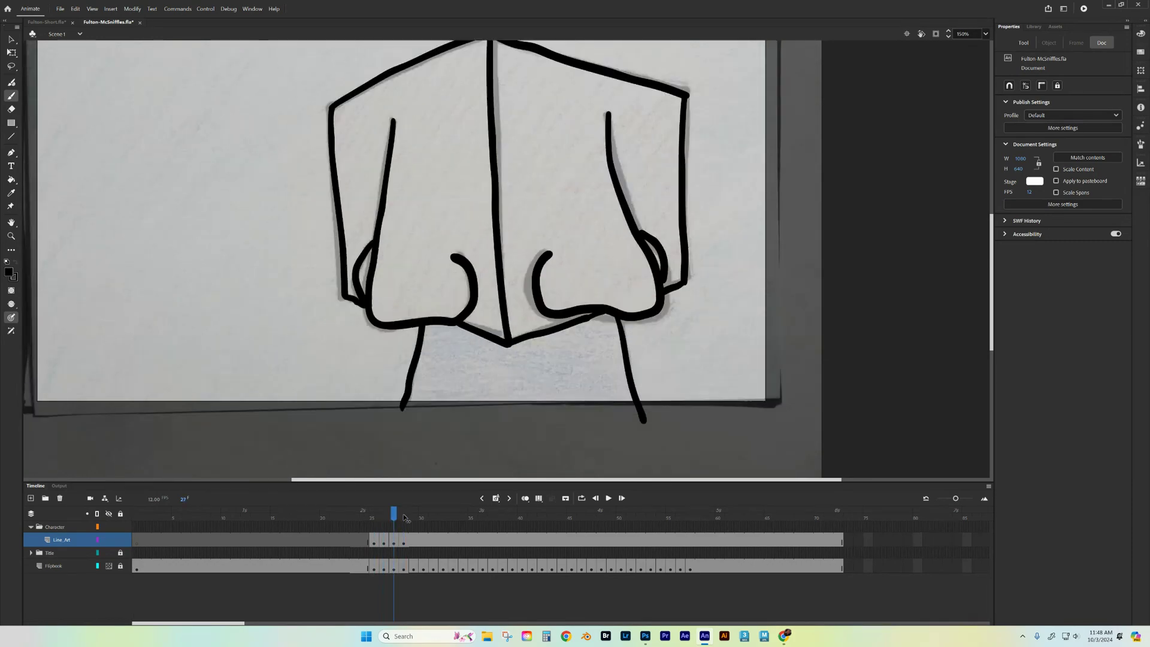
key(period)
key(period)
key(period)
key(period)
key(comma)
key(comma)
key(comma)
key(comma)
key(comma)
key(period)
key(period)
key(period)
key(period)
key(period)
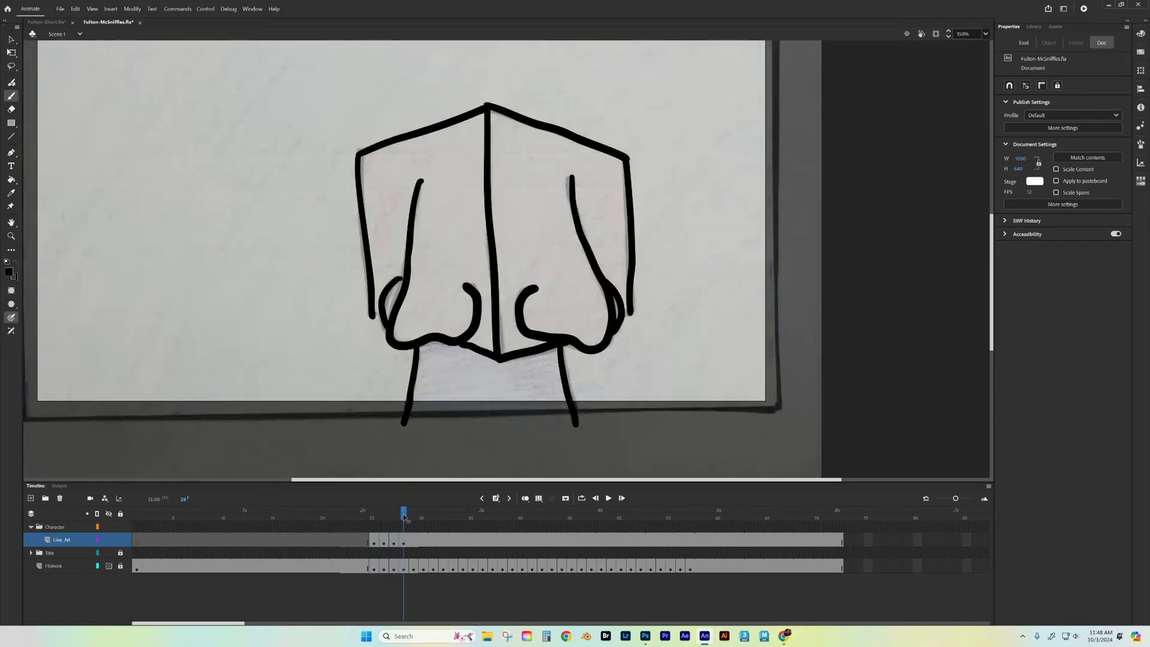
key(comma)
key(comma)
key(comma)
key(period)
key(period)
key(period)
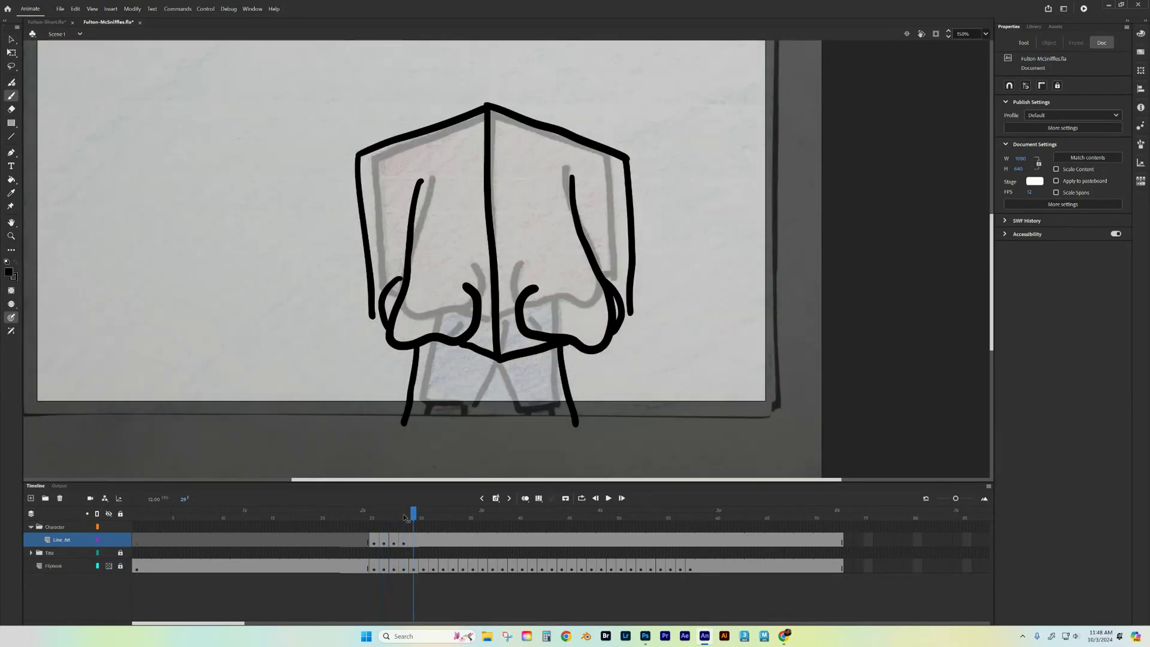
key(comma)
key(comma)
key(comma)
key(period)
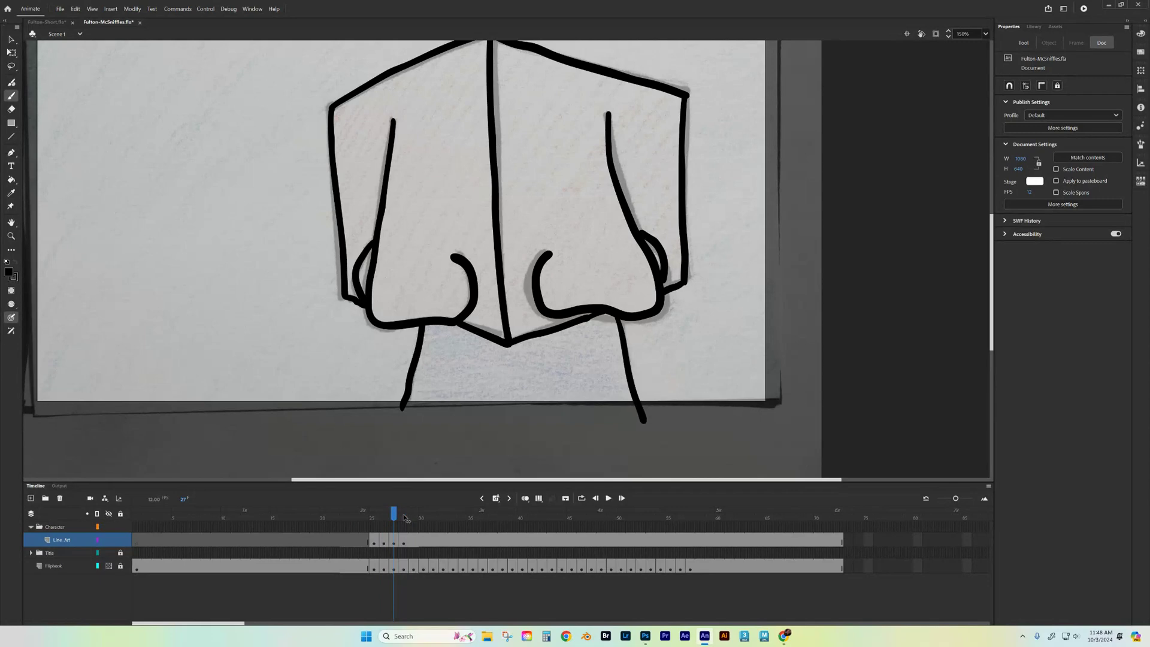
mouse_move(403, 517)
mouse_down()
mouse_move(374, 517)
mouse_move(403, 517)
mouse_up()
key(comma)
key(comma)
key(period)
key(comma)
key(comma)
key(period)
key(period)
key(comma)
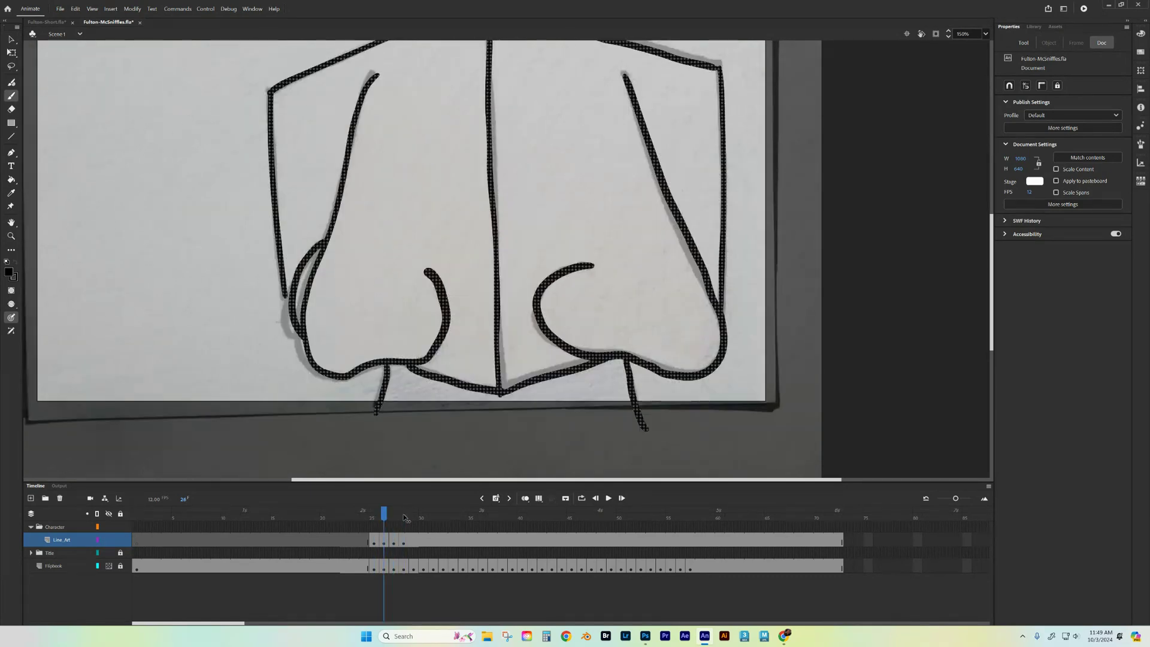
Step back to the title at frame 4 and forward to frame 30 to review the transition from title to character
key(comma)
key(comma)
key(comma)
key(comma)
key(comma)
key(comma)
key(comma)
key(comma)
key(comma)
key(comma)
key(comma)
key(comma)
key(comma)
key(comma)
key(comma)
key(comma)
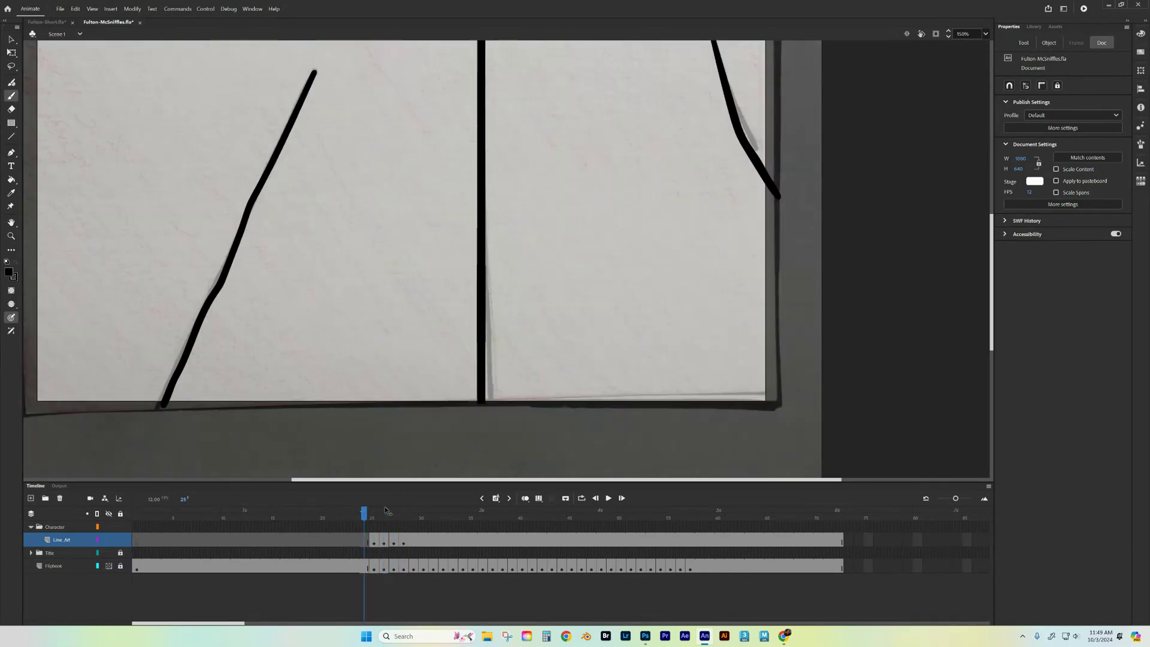
key(comma)
key(comma)
key(comma)
key(comma)
key(comma)
key(comma)
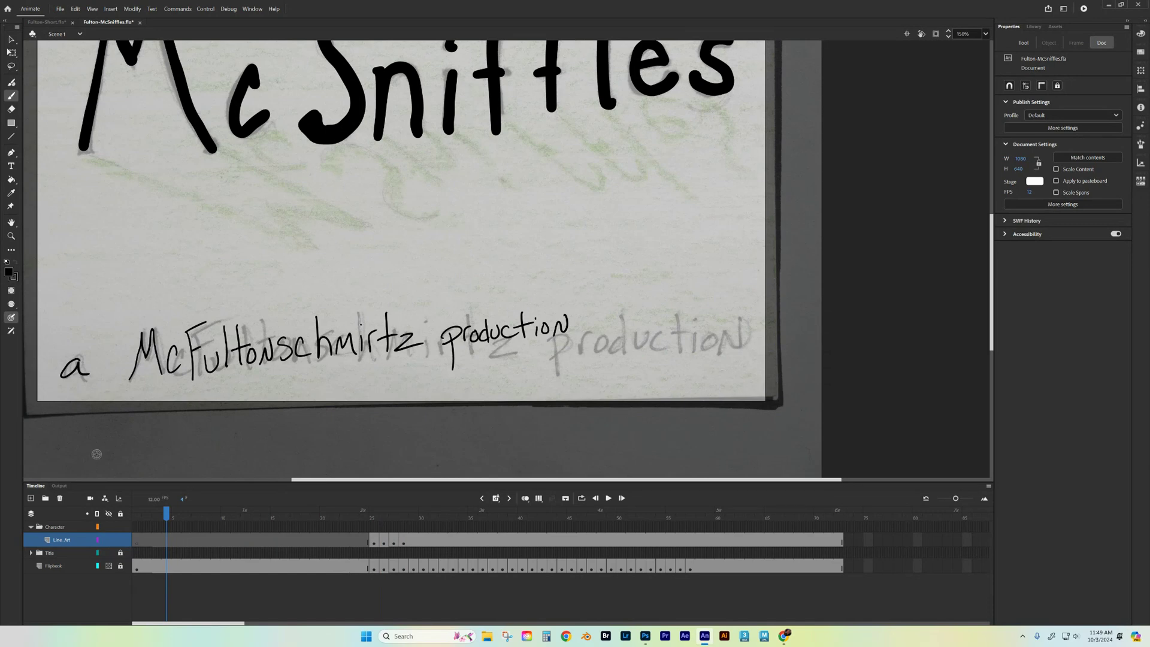
key(period)
key(period)
key(period)
key(period)
key(period)
key(period)
key(period)
key(period)
key(period)
key(period)
key(period)
key(period)
key(period)
key(period)
key(period)
key(period)
key(period)
key(period)
key(period)
key(period)
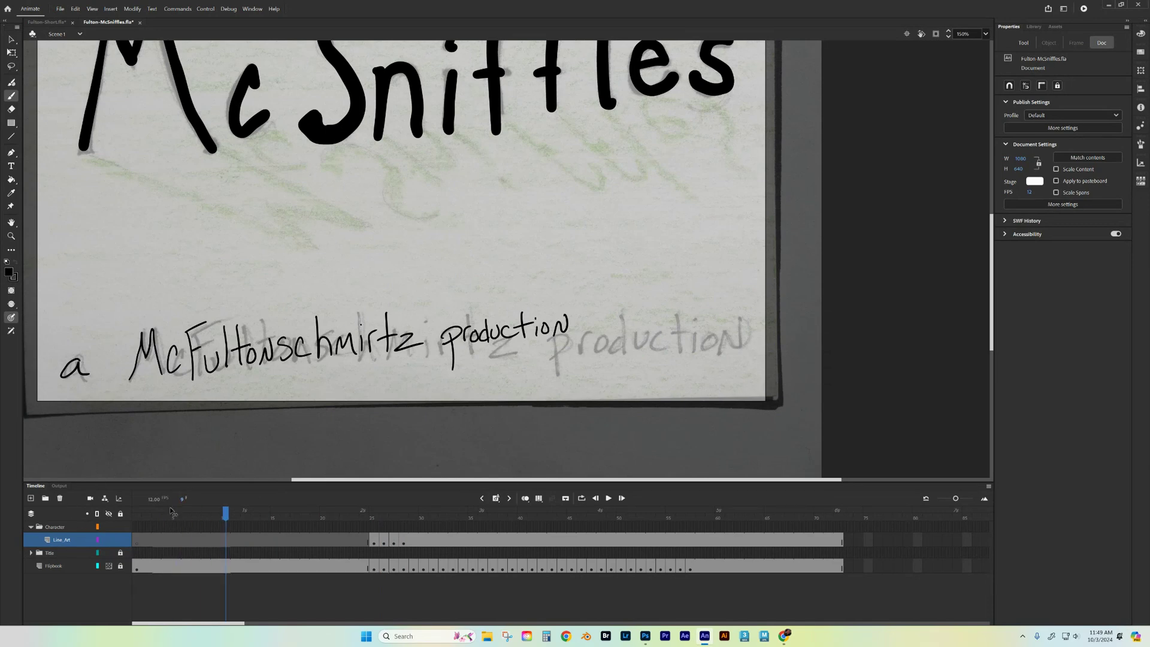
key(period)
key(period)
key(period)
key(period)
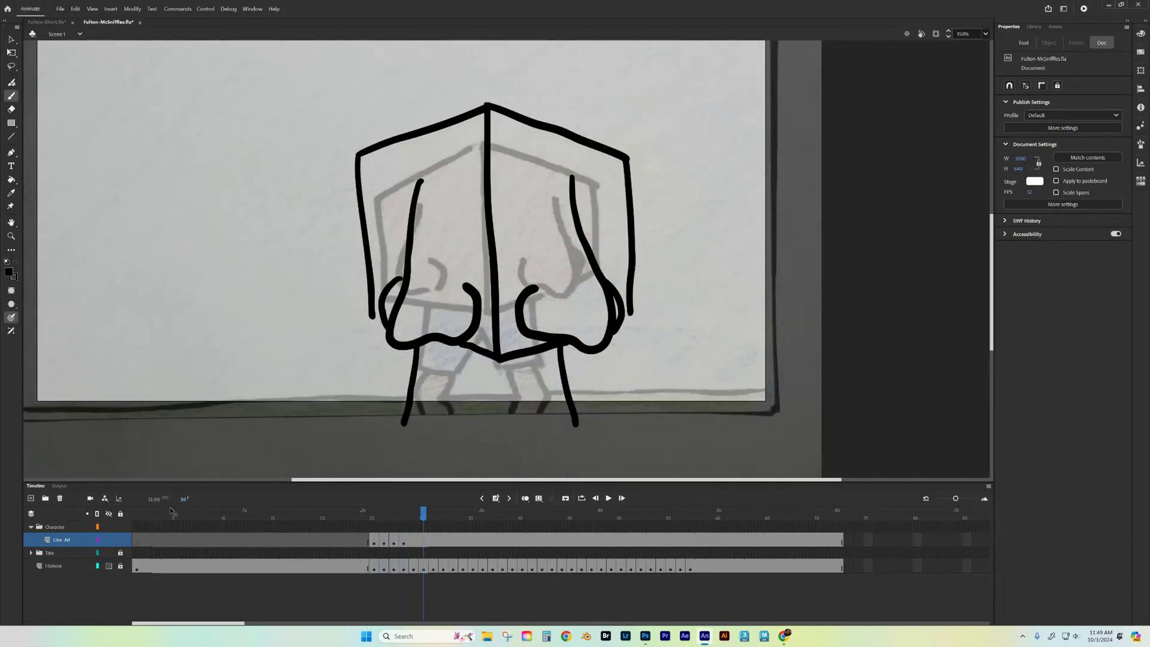
Step ahead through the untraced flipbook drawings after frame 28 and back to preview the remaining frames
key(comma)
key(comma)
key(comma)
key(comma)
key(period)
key(period)
key(period)
key(period)
key(period)
key(period)
key(period)
key(period)
key(period)
key(period)
key(period)
key(period)
key(period)
key(period)
key(period)
key(period)
key(period)
key(period)
key(period)
key(period)
key(period)
key(period)
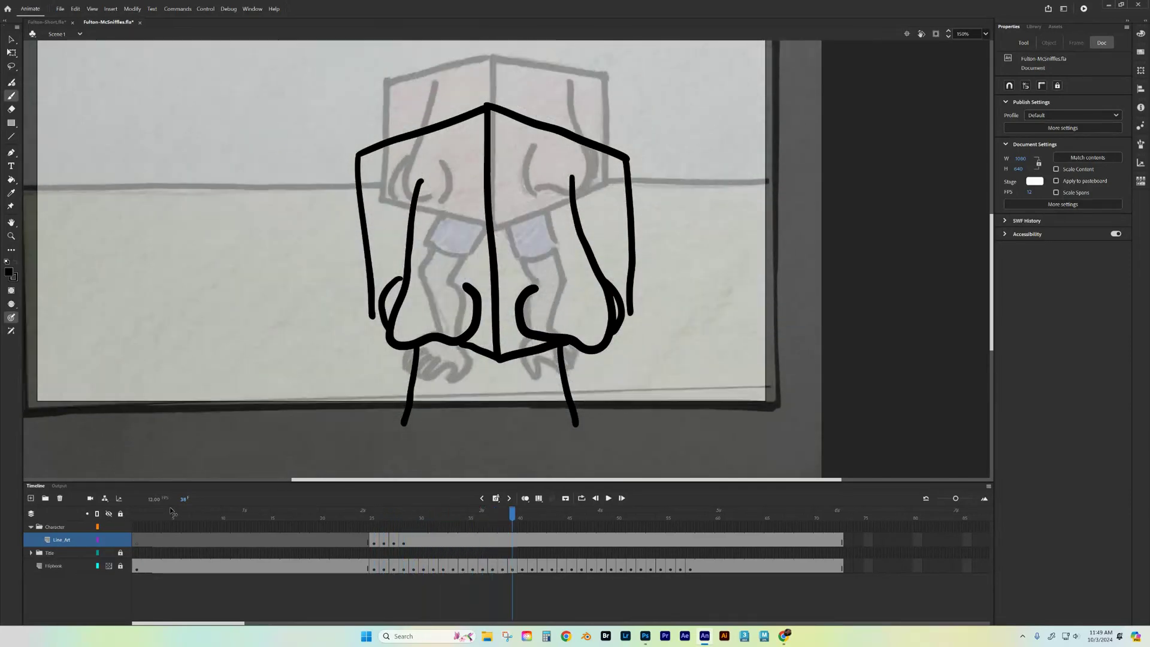
key(comma)
key(comma)
key(comma)
key(comma)
key(comma)
key(comma)
key(comma)
key(comma)
key(comma)
key(comma)
key(comma)
key(comma)
key(comma)
key(comma)
key(comma)
key(comma)
key(comma)
key(comma)
key(comma)
key(comma)
key(comma)
key(comma)
key(comma)
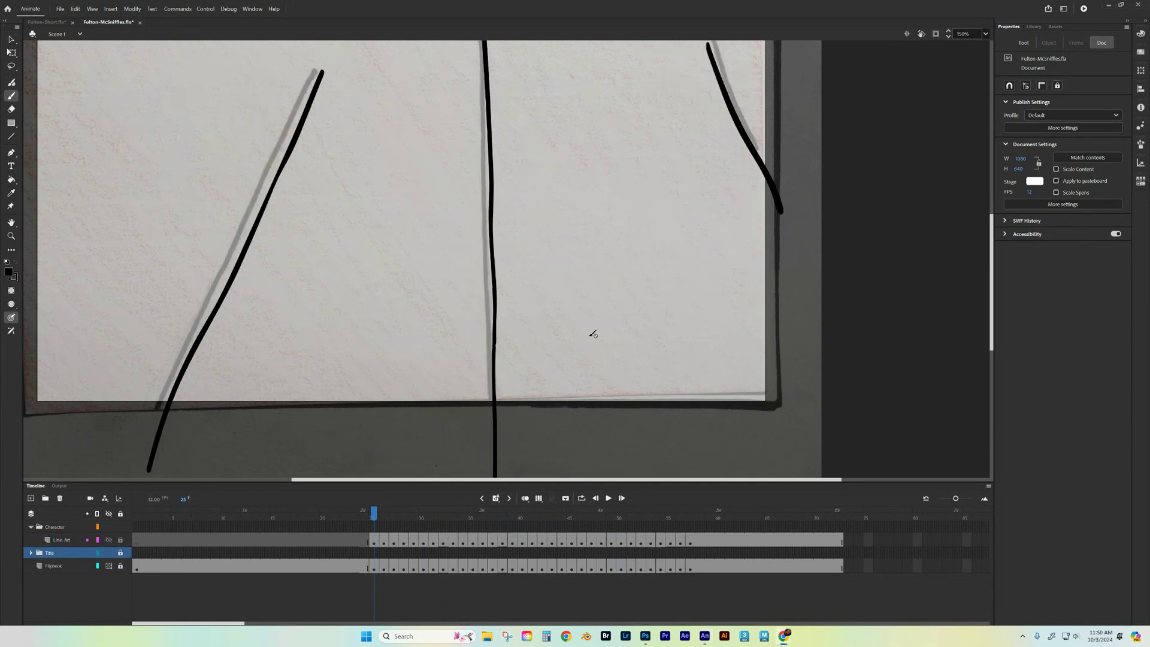
Decline unlocking the Title layer and make Line_Art the active layer
click(354, 277)
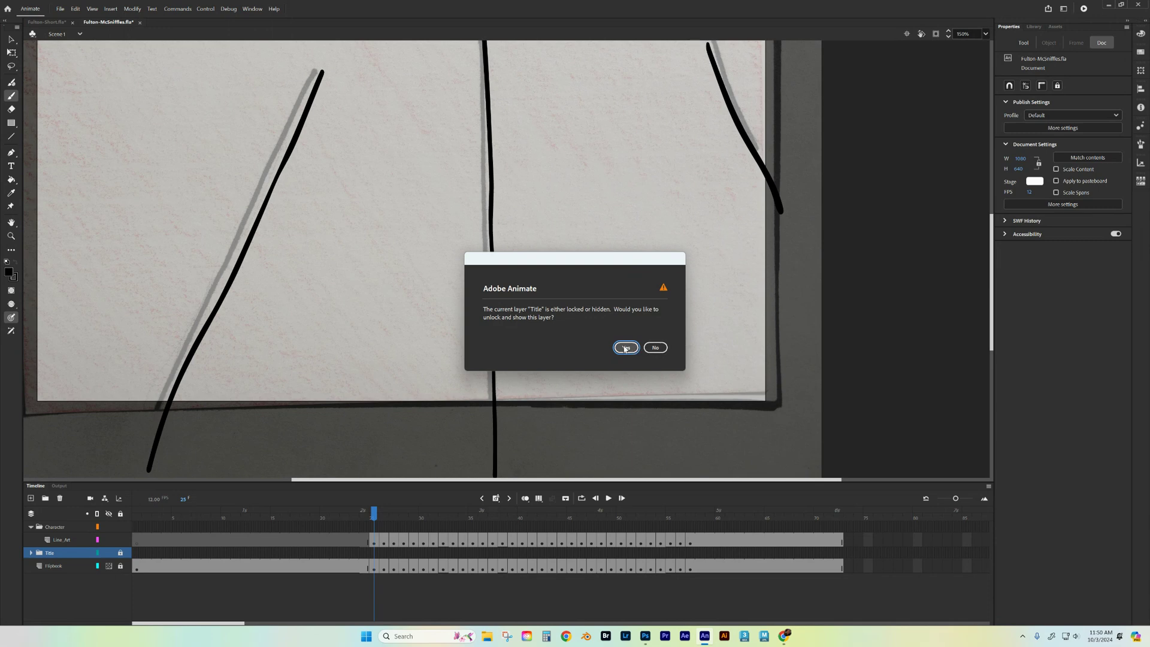
click(652, 351)
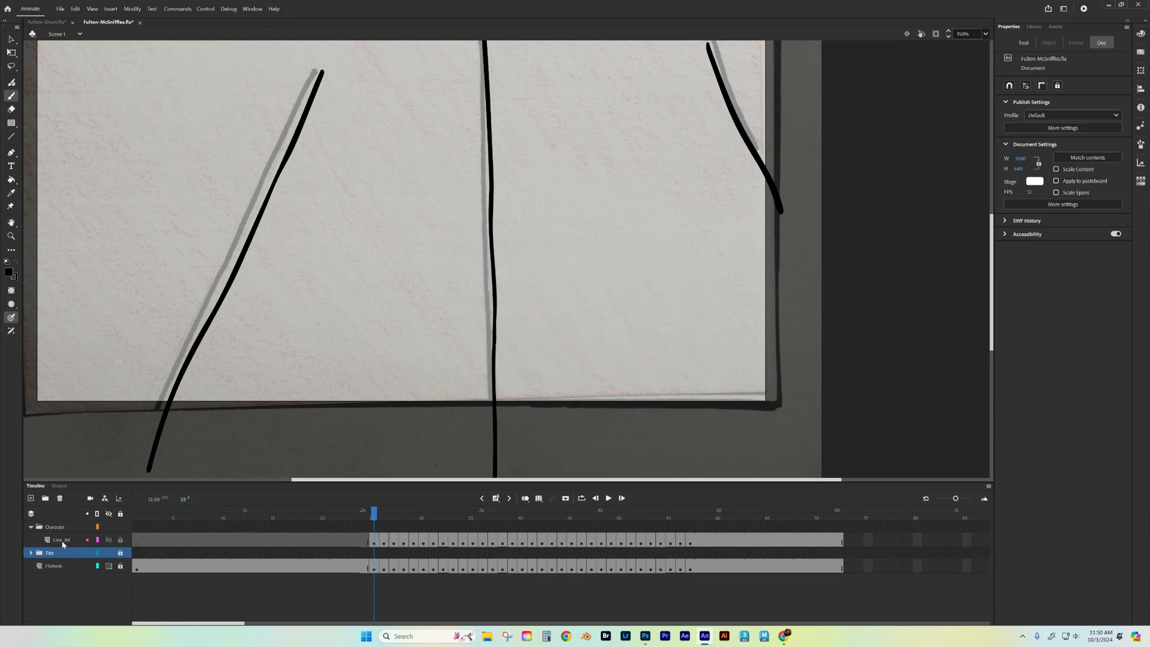
click(63, 543)
Scrub from the title at frame 24 to frame 31 to check the line art over the flipbook drawings
mouse_move(372, 516)
mouse_down()
mouse_move(333, 516)
mouse_move(364, 515)
mouse_up()
drag(313, 153, 376, 221)
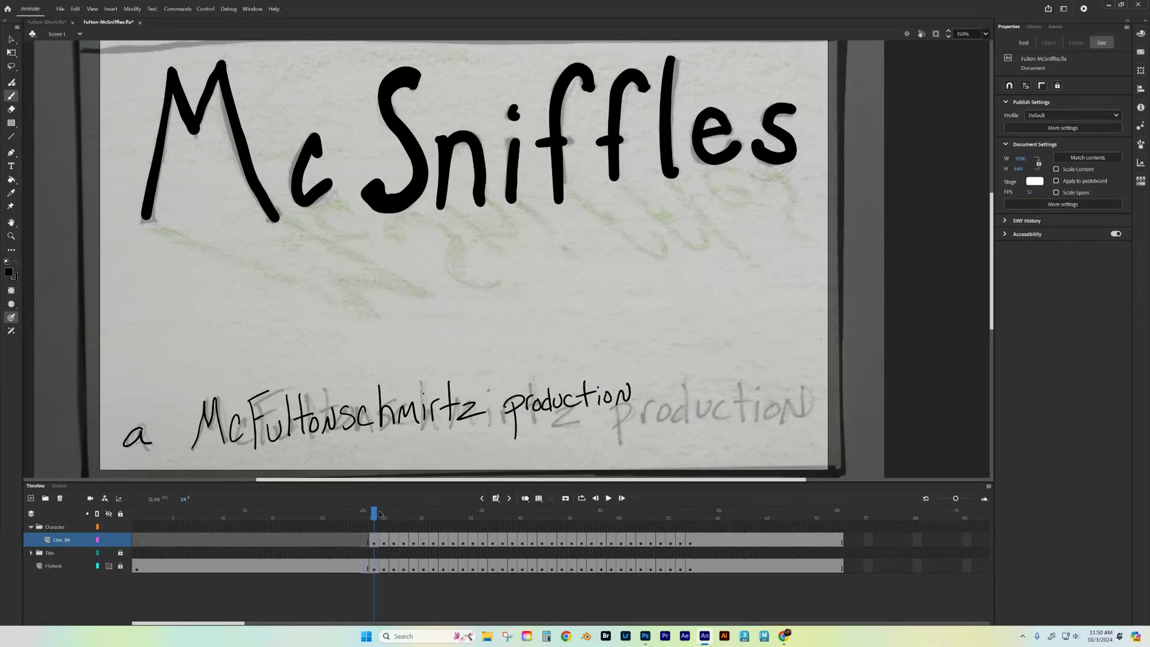
mouse_move(364, 514)
mouse_down()
mouse_move(584, 528)
mouse_move(726, 518)
mouse_move(433, 514)
mouse_up()
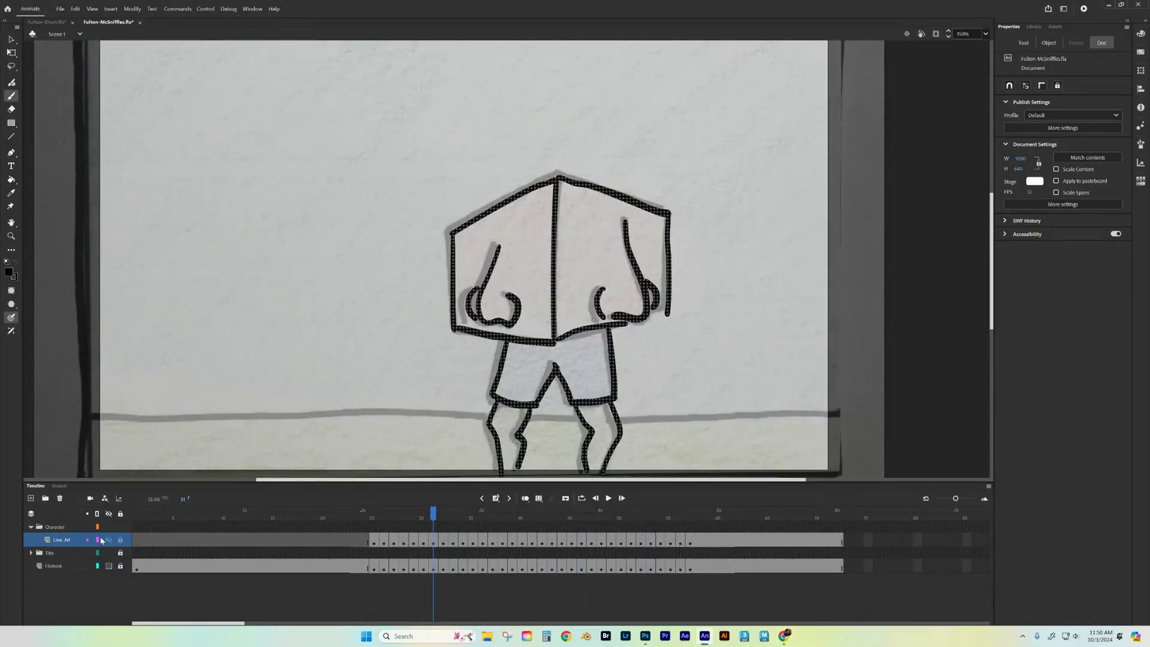
Hide the Flipbook layer and scrub from frame 31 to frame 64 to view the line art on its own
click(109, 567)
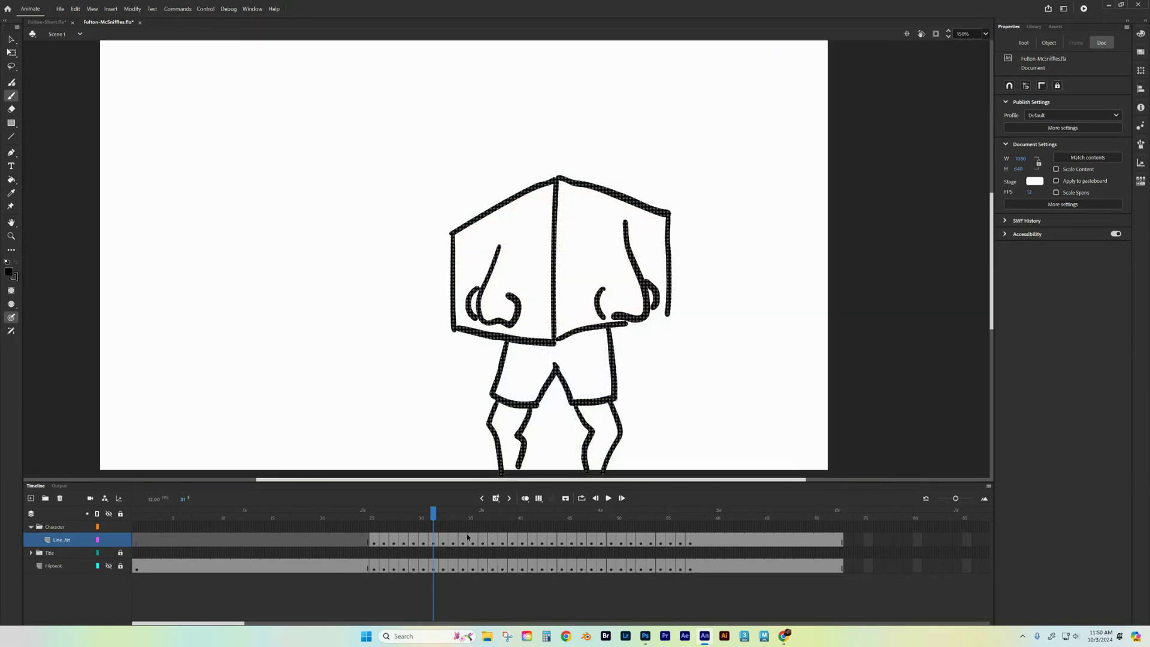
mouse_move(441, 518)
mouse_down()
mouse_move(264, 515)
mouse_move(761, 554)
mouse_up()
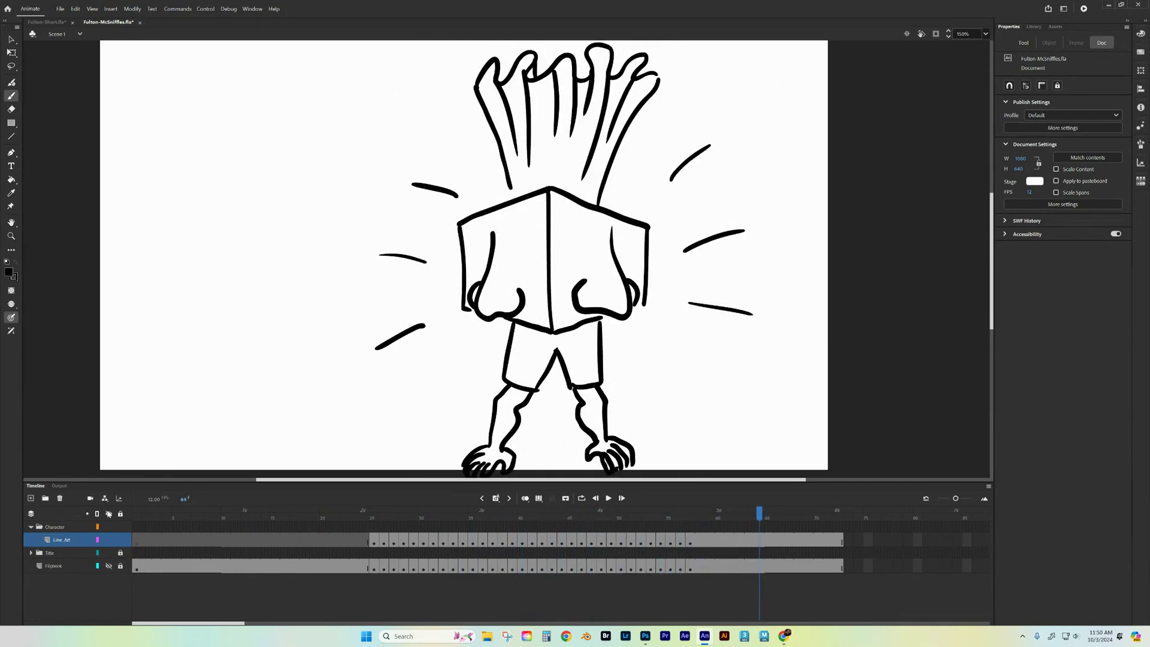
Show and hide the Flipbook layer at frame 64 to compare the line art with the drawing beneath
click(108, 566)
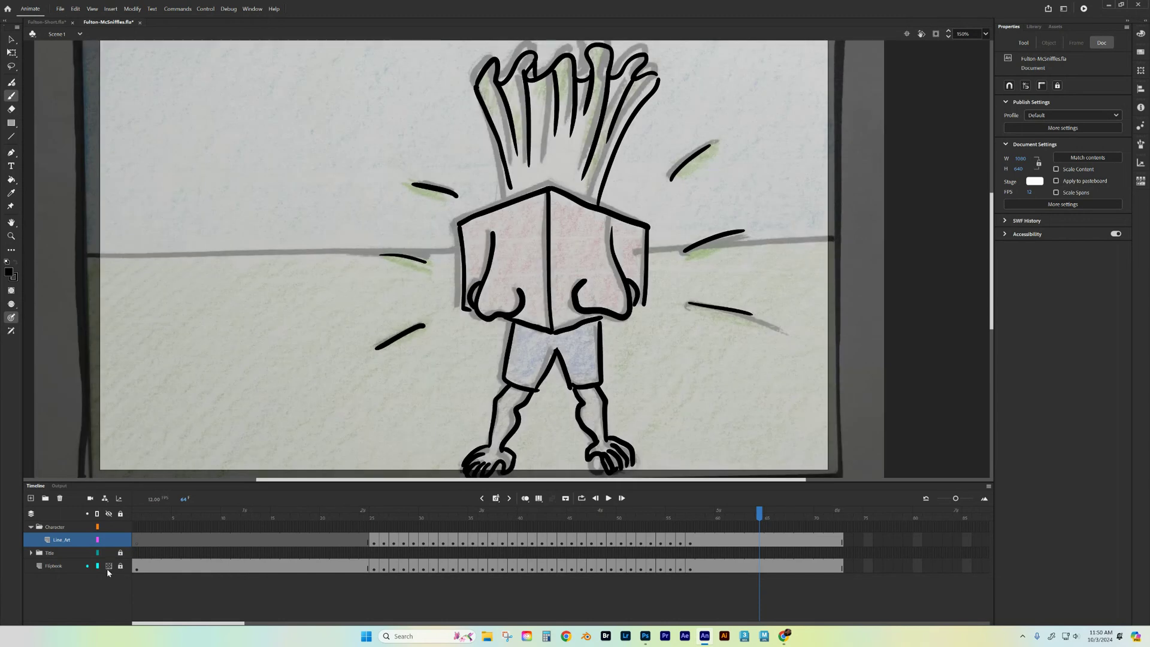
click(108, 566)
click(109, 567)
click(109, 566)
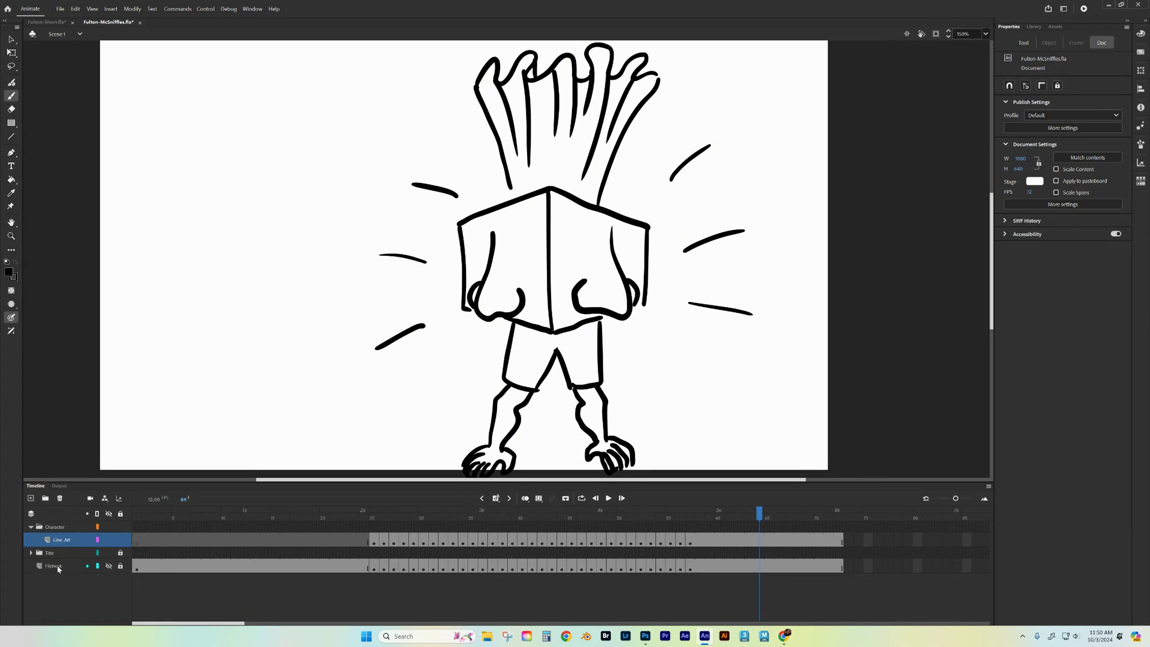
Convert the Flipbook layer to a guide layer
click(58, 568)
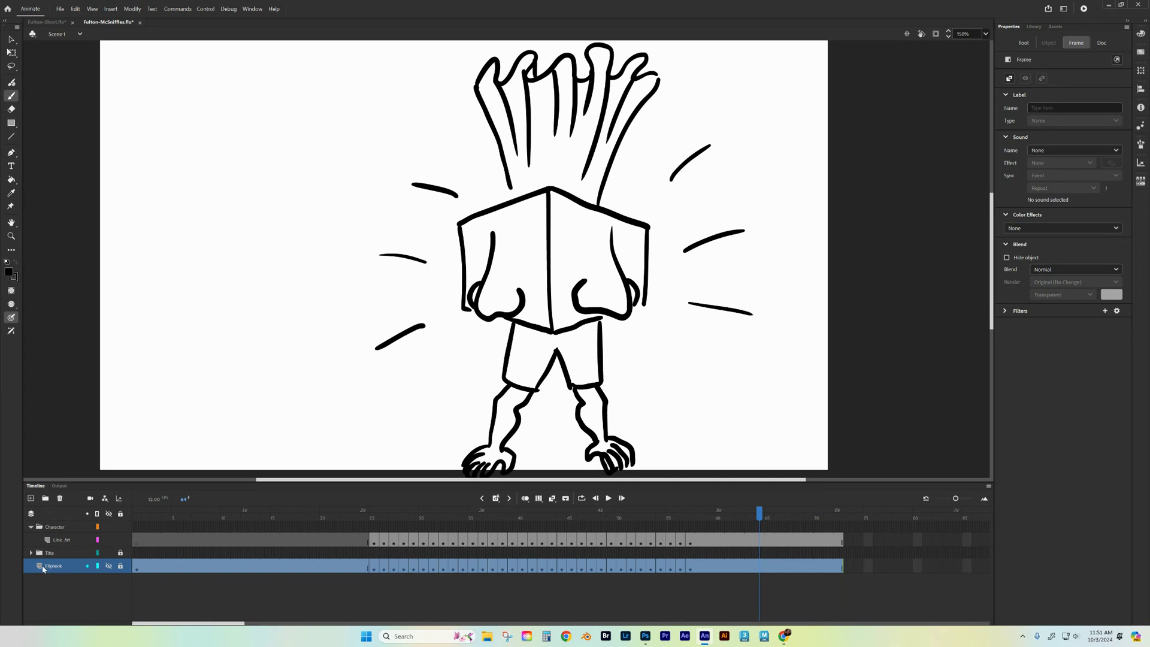
right_click(43, 569)
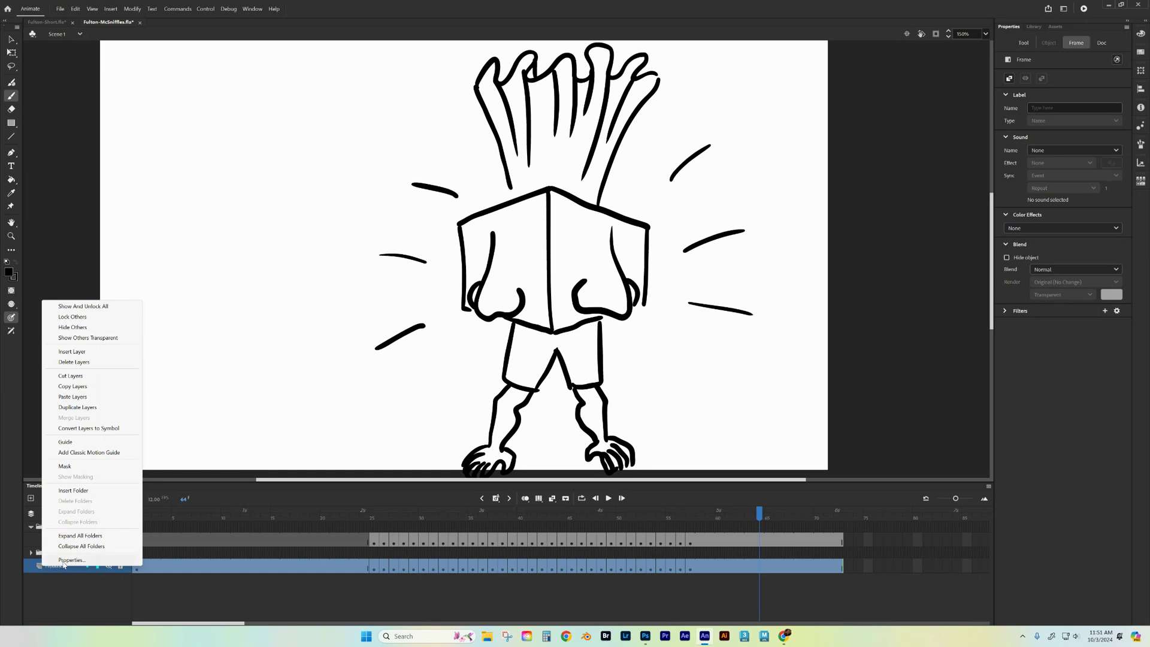
click(65, 560)
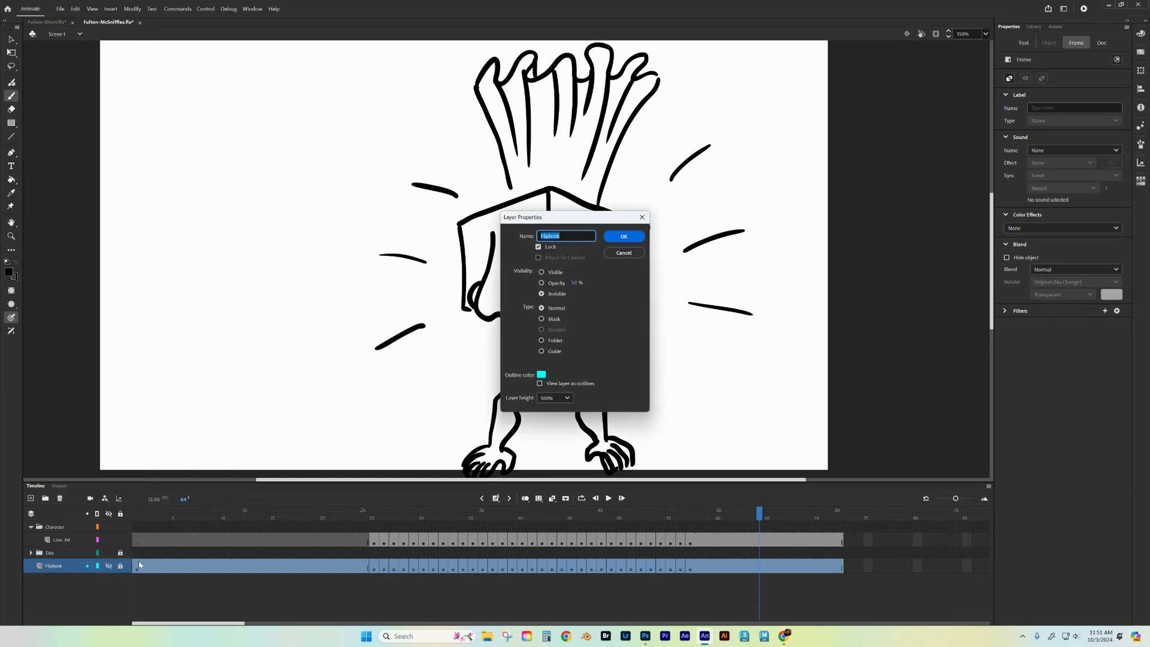
click(628, 237)
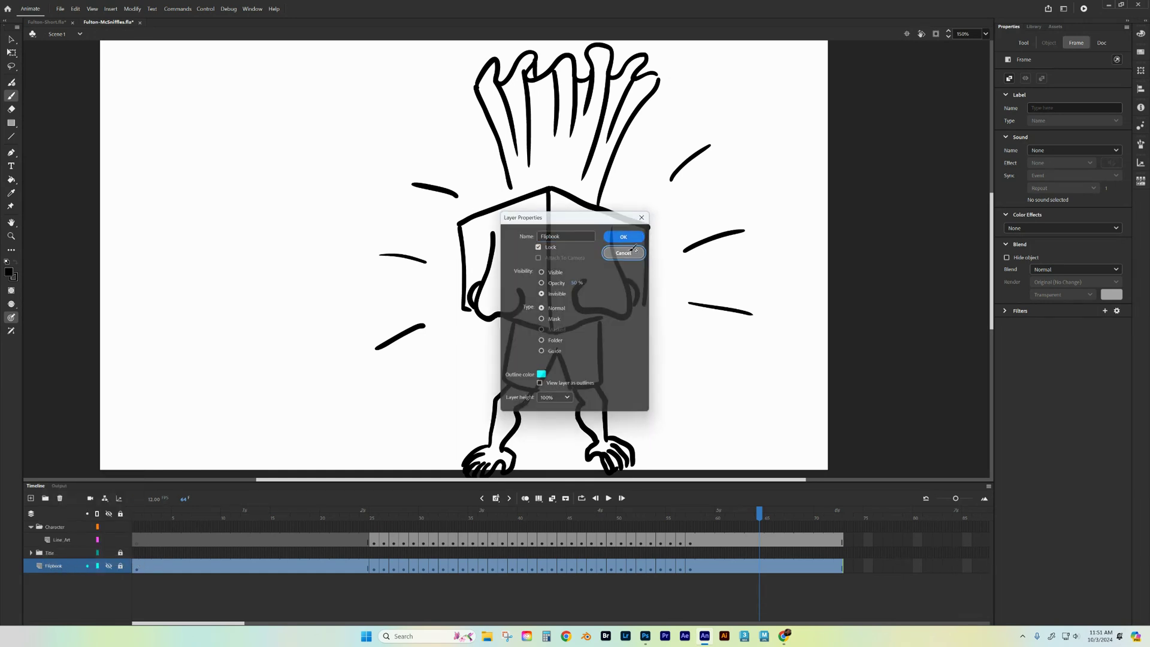
right_click(47, 563)
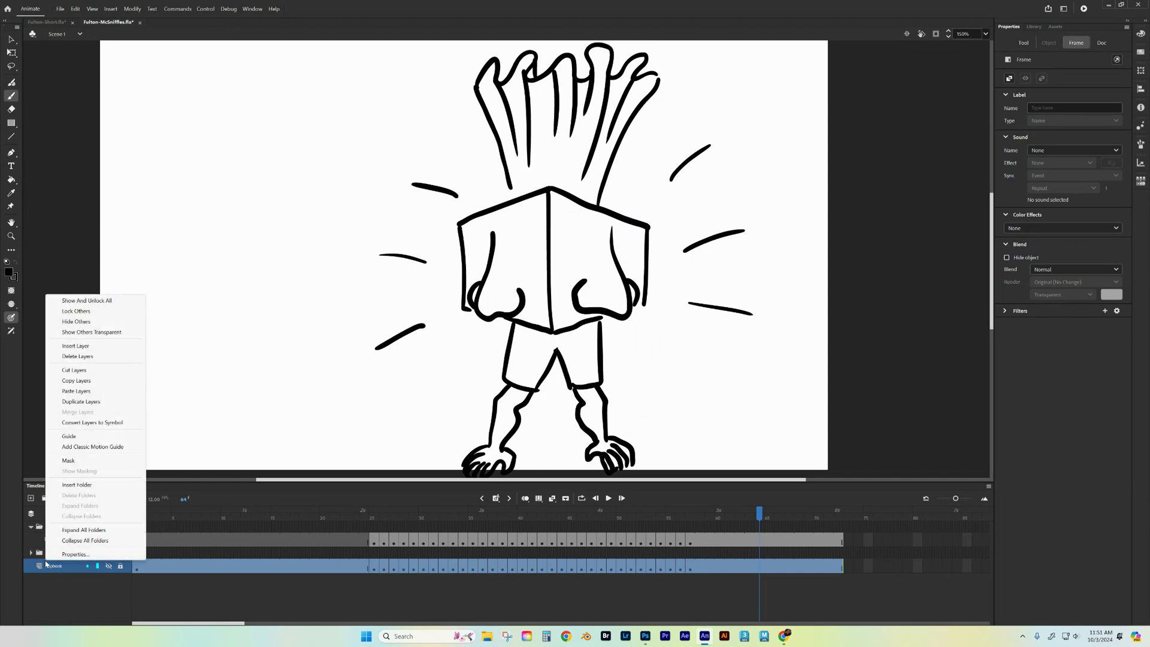
click(69, 436)
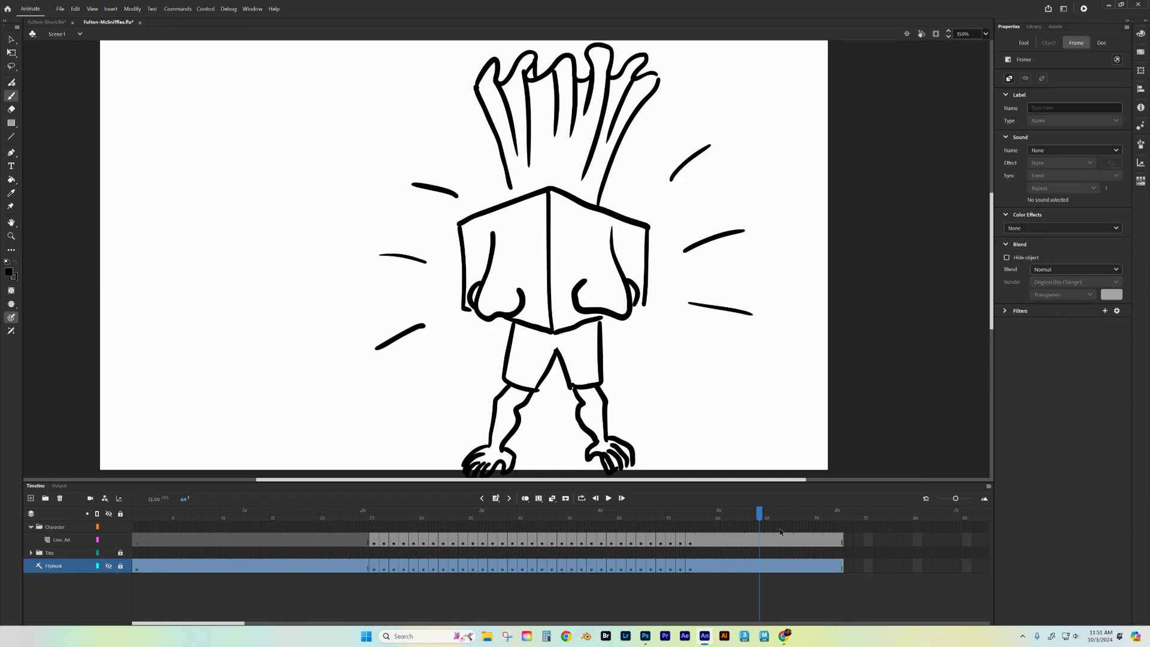
Return to frame 1 and test the movie to watch the title and line art animation
drag(763, 516, 136, 513)
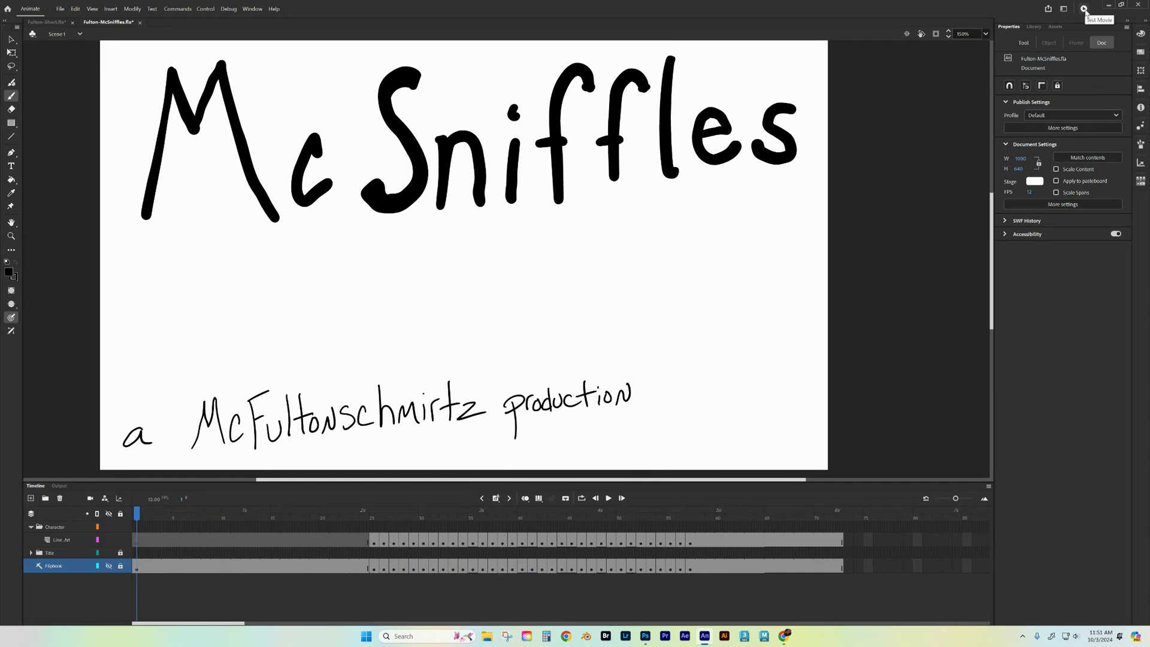
click(1084, 9)
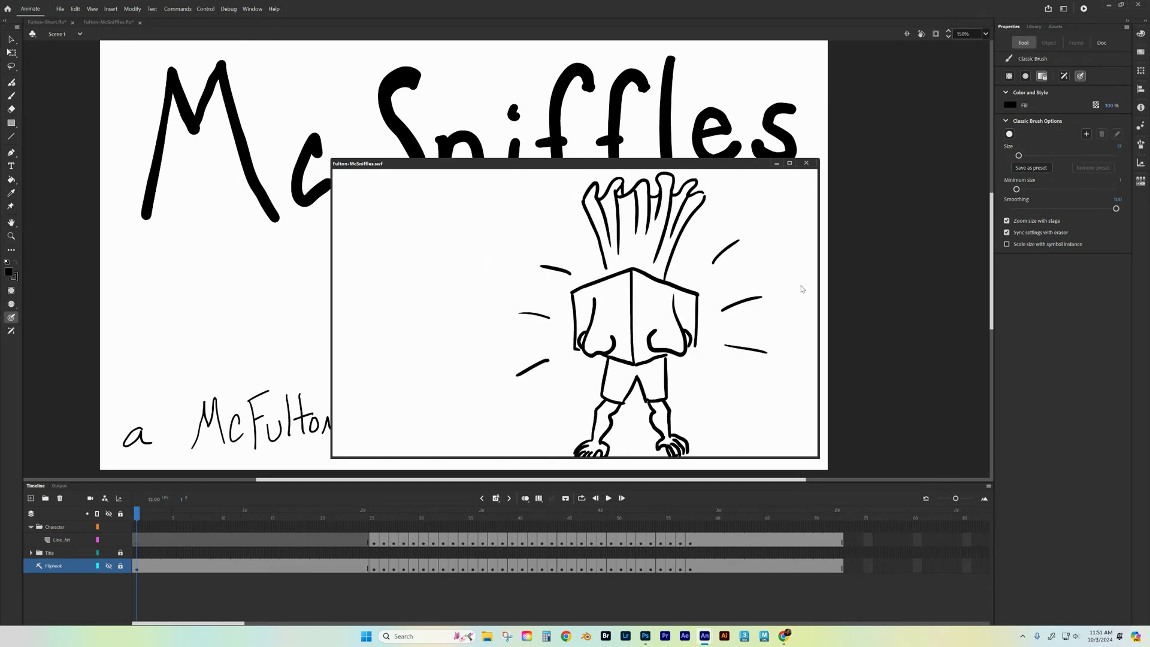
click(806, 163)
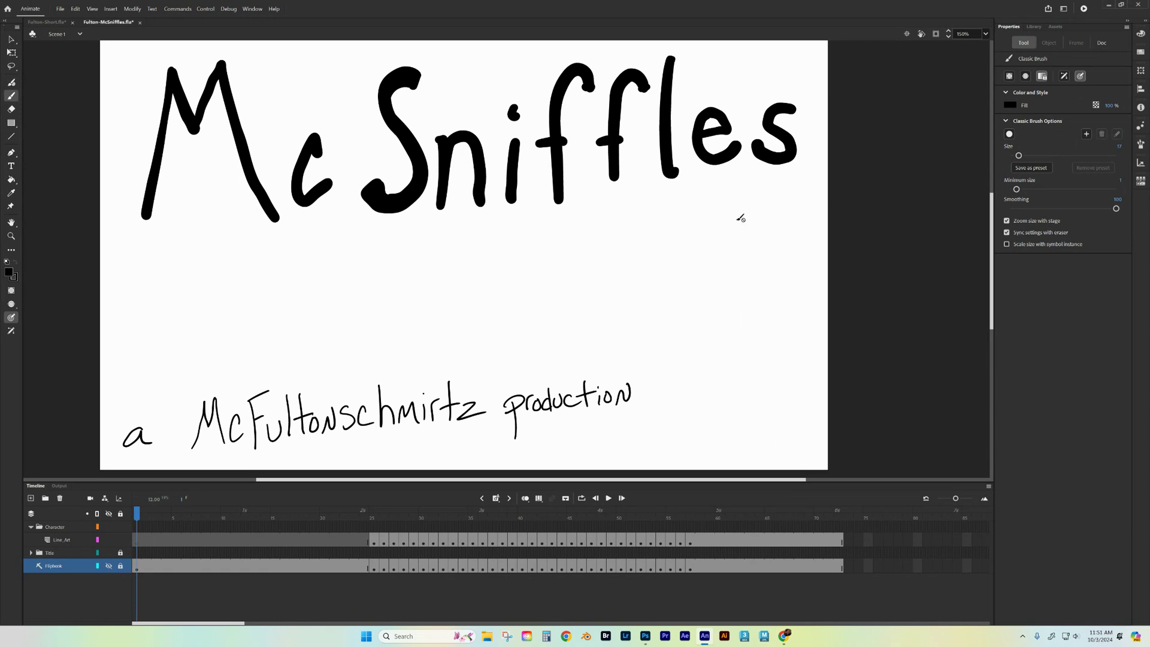
Set up a video export of the entire movie in H.264 format
click(58, 9)
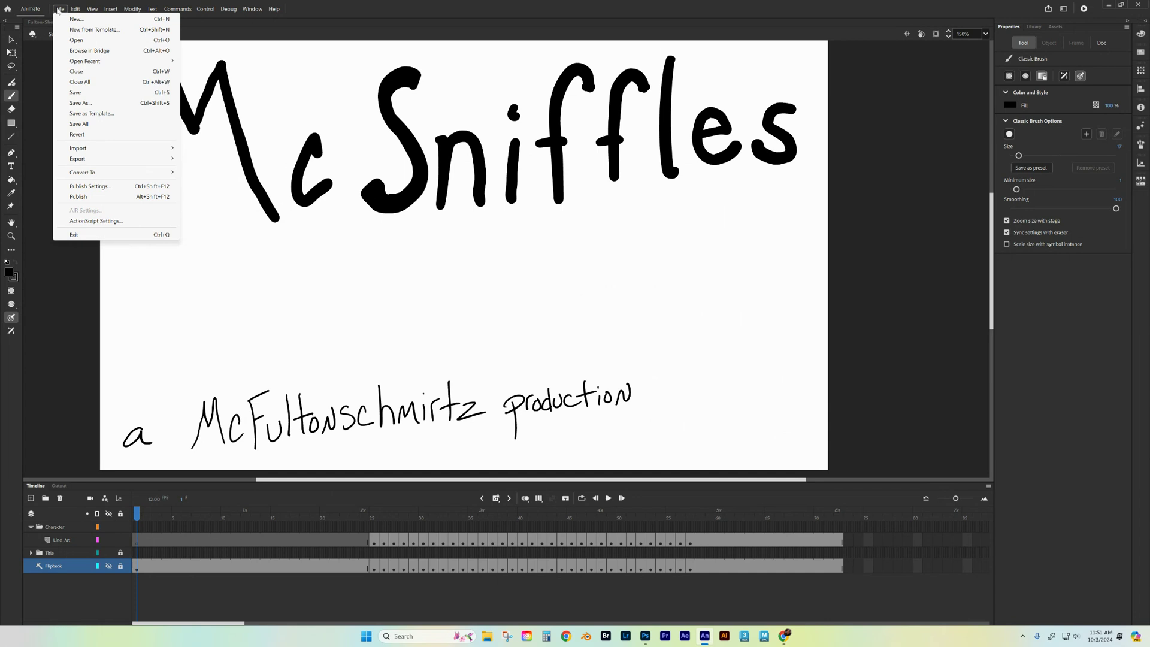
mouse_move(120, 161)
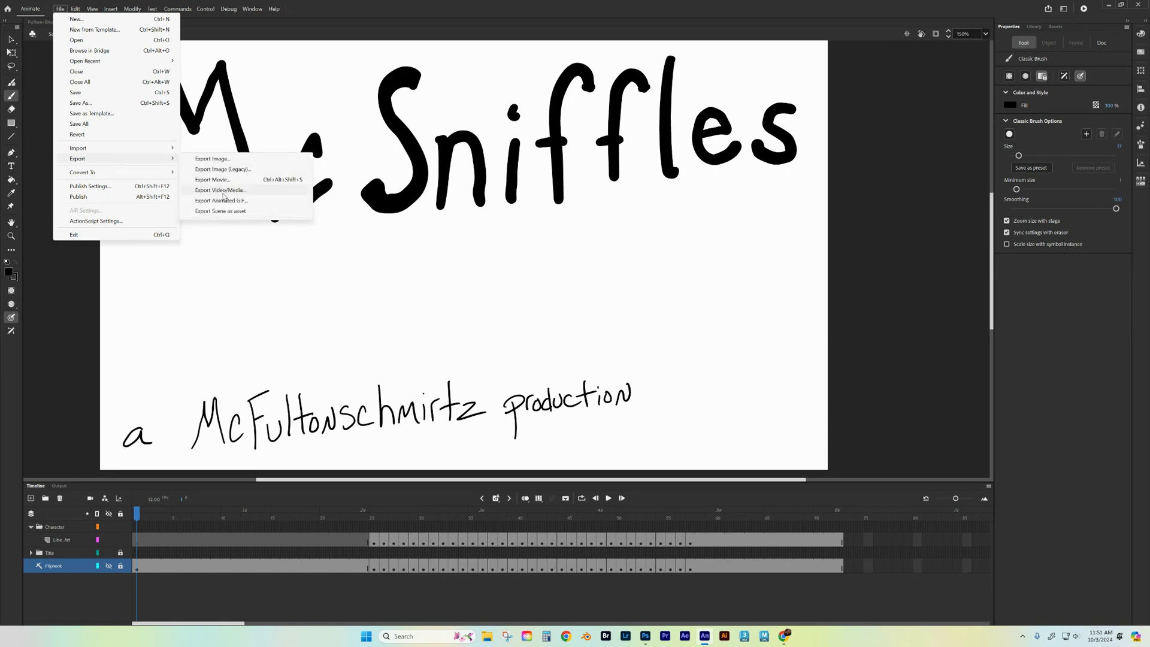
click(223, 195)
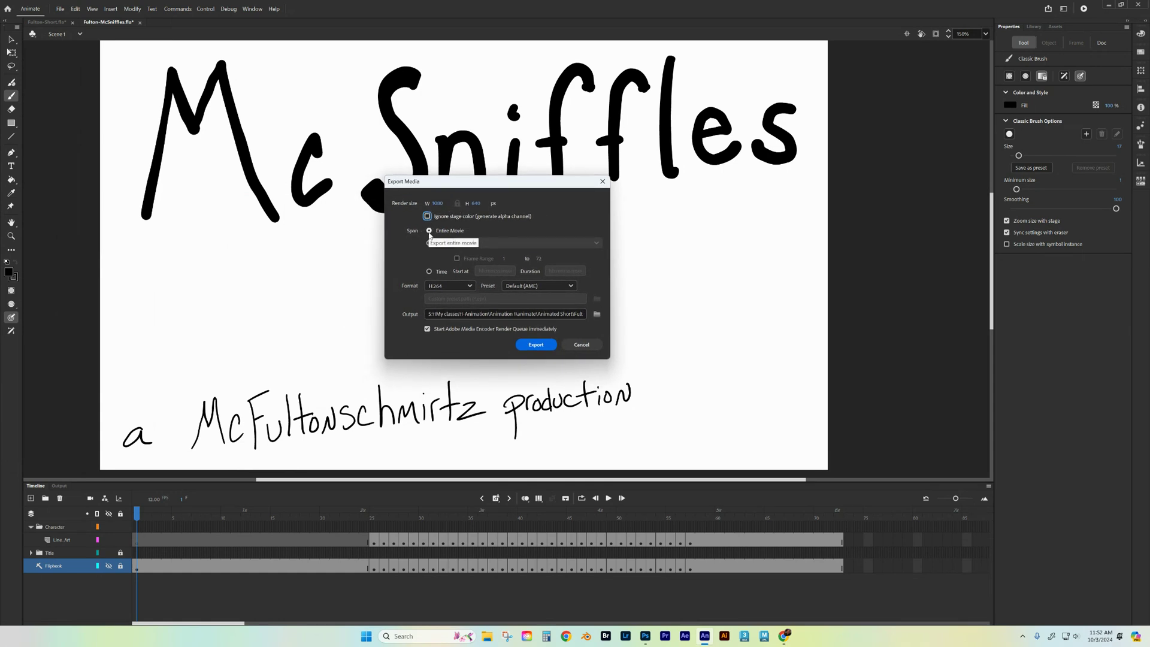
click(469, 286)
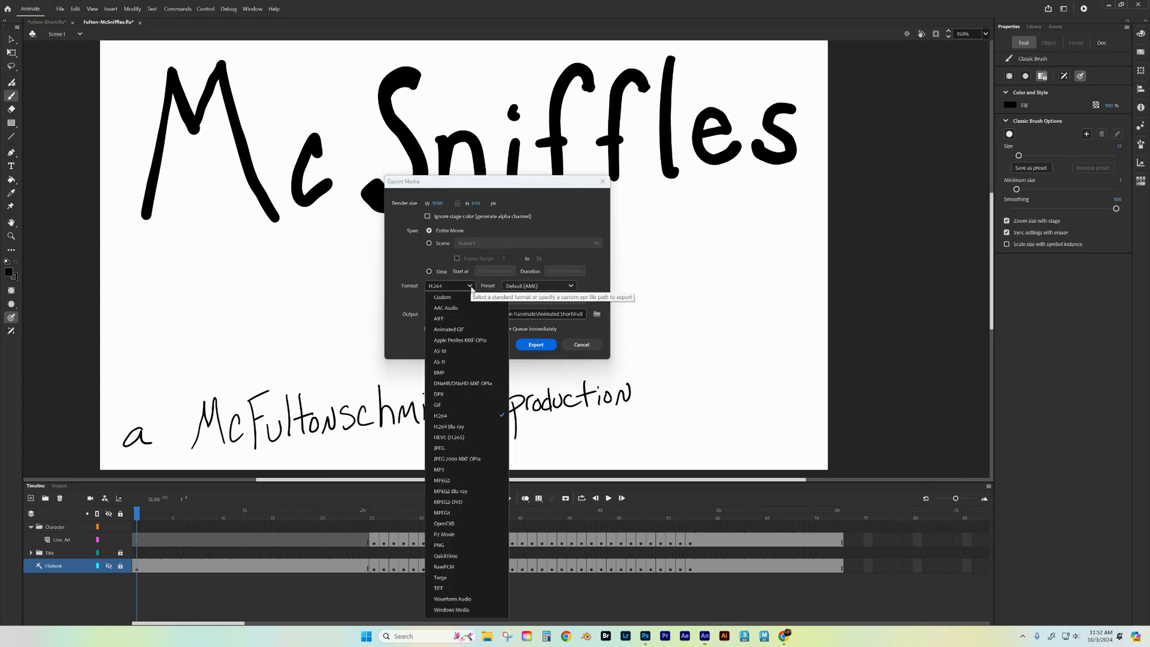
click(450, 419)
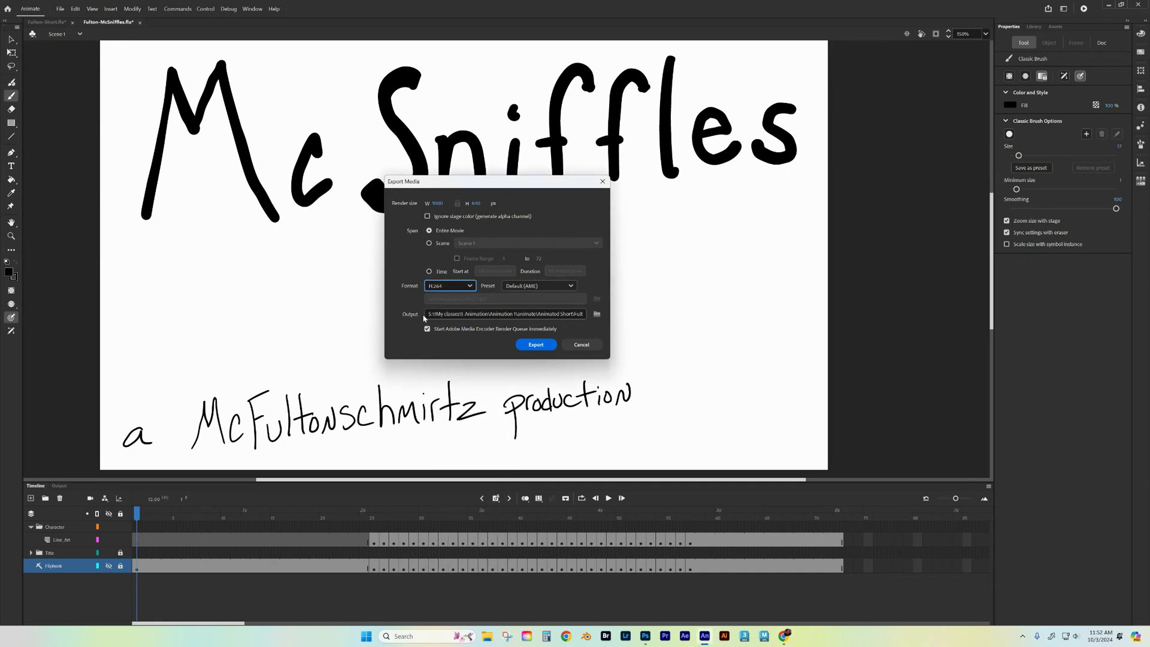
Replace McSniffles with "Line Art" after the prefix in the output file name, keep the Animated Short folder, and export the video
click(596, 316)
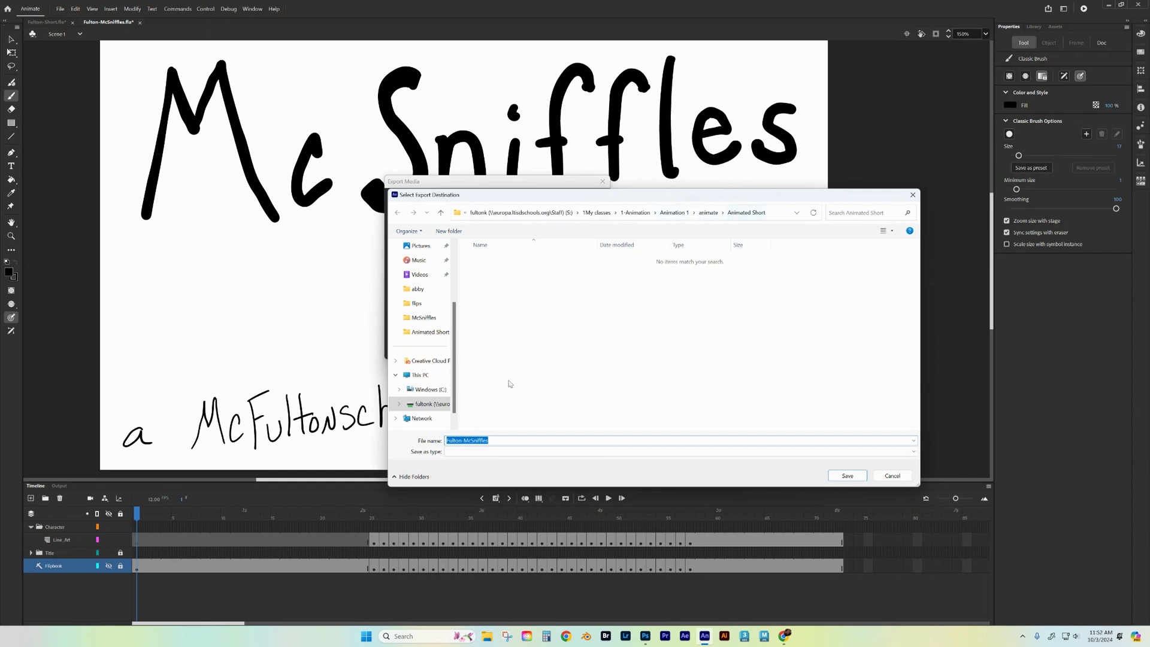
click(500, 440)
key(BackSpace)
key(BackSpace)
key(BackSpace)
key(BackSpace)
key(BackSpace)
key(BackSpace)
key(BackSpace)
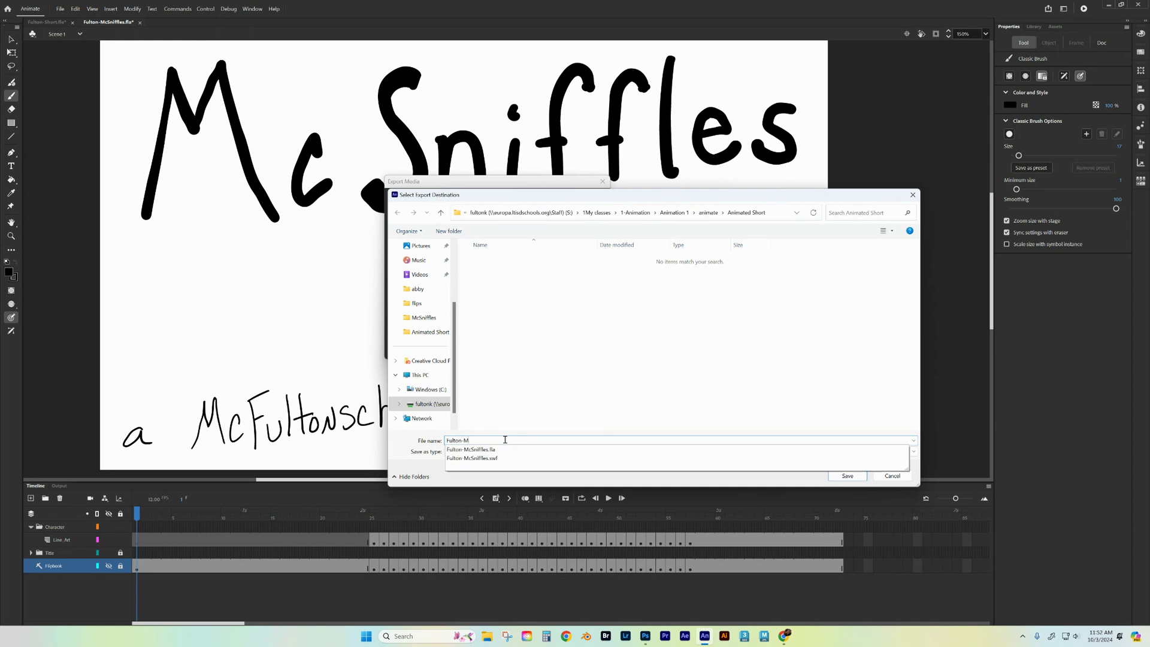
text(Lin)
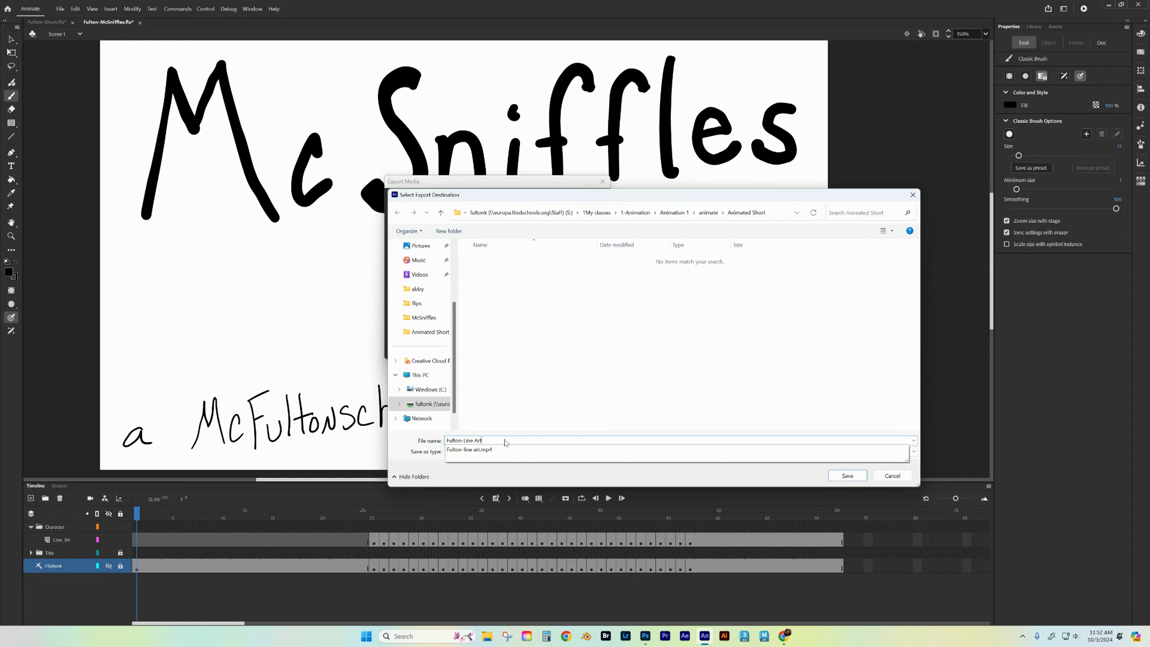
text(e Art)
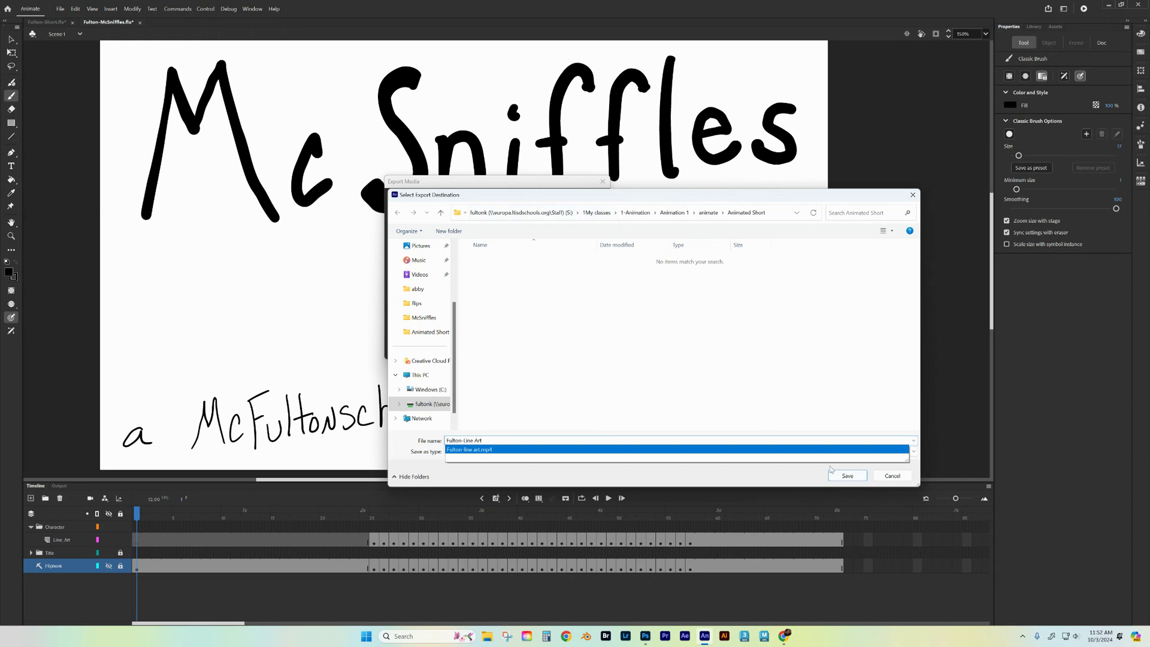
click(849, 476)
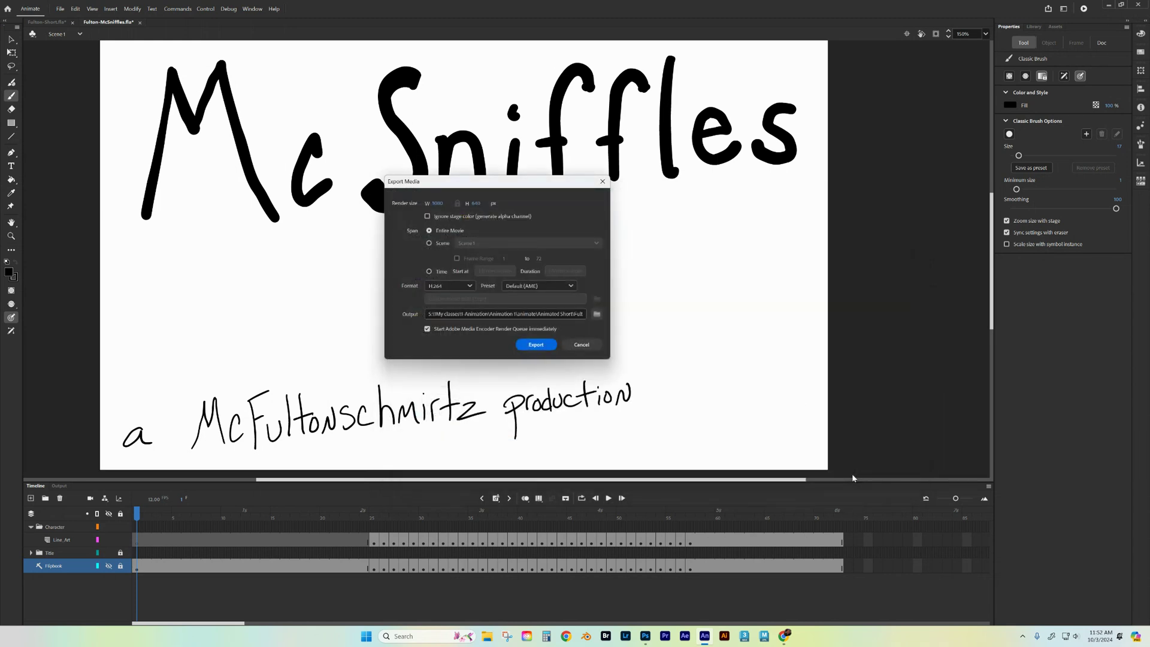
click(539, 346)
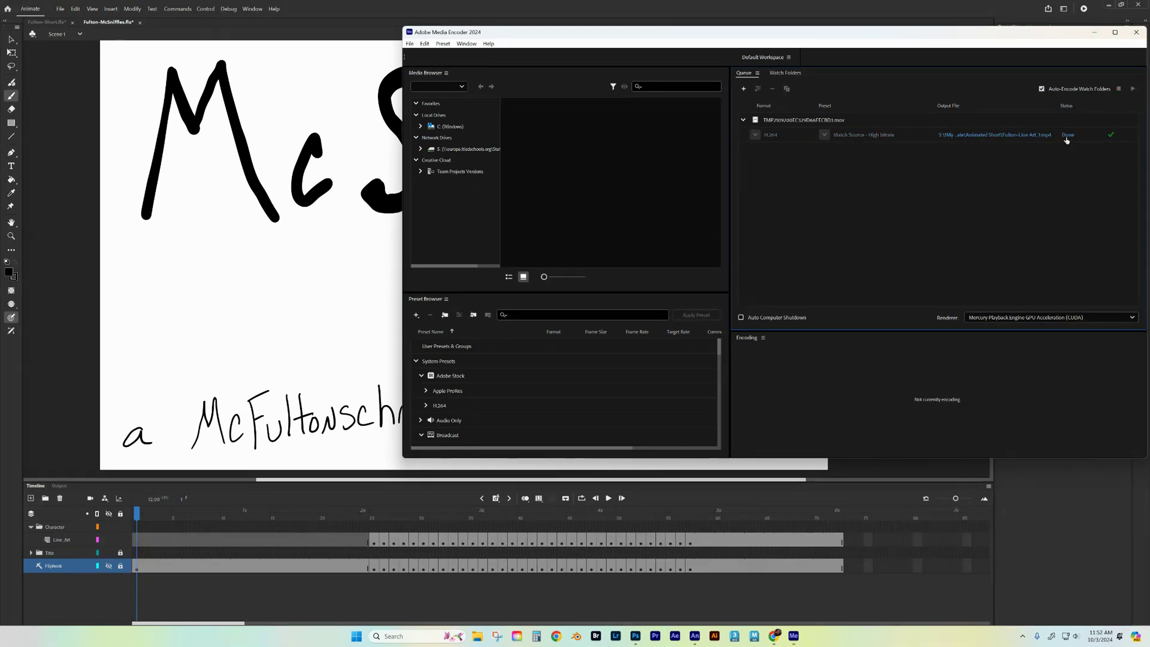
Open the export's output folder from the Media Encoder queue and play the new Line Art video in VLC to check it
click(997, 137)
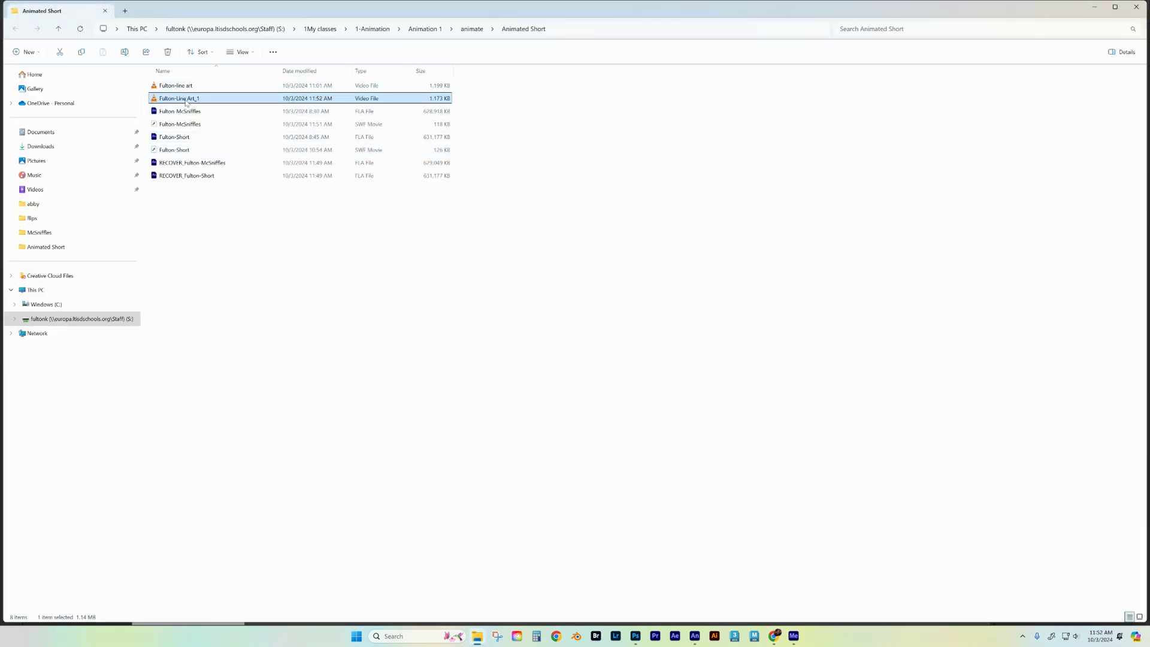
double_click(183, 101)
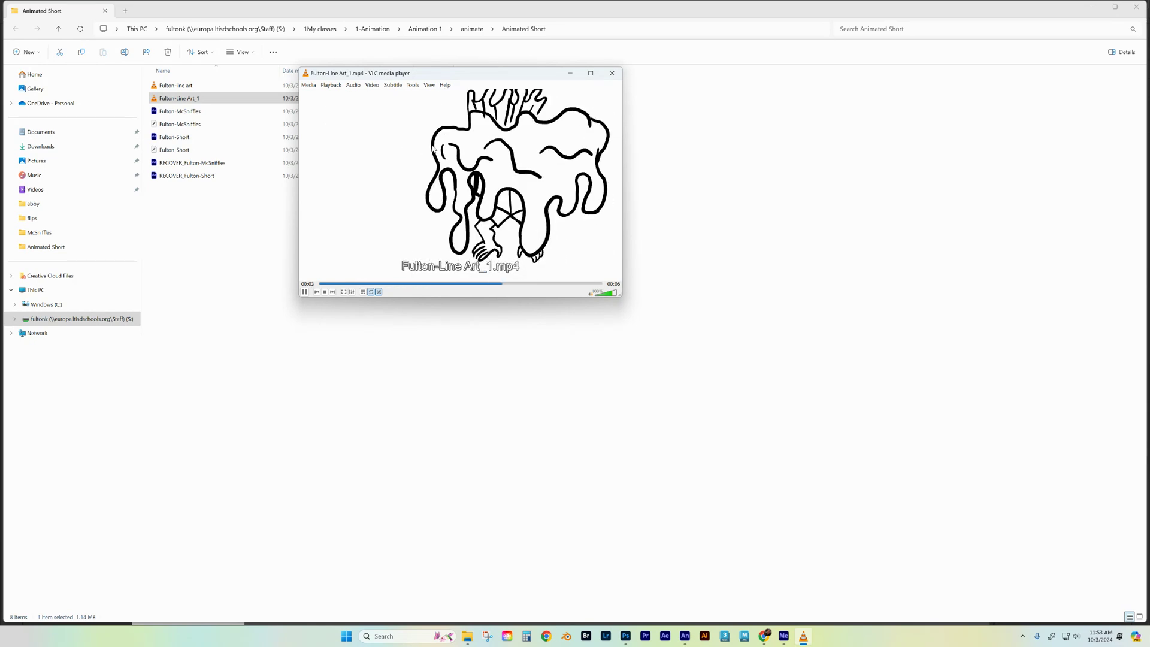
click(613, 74)
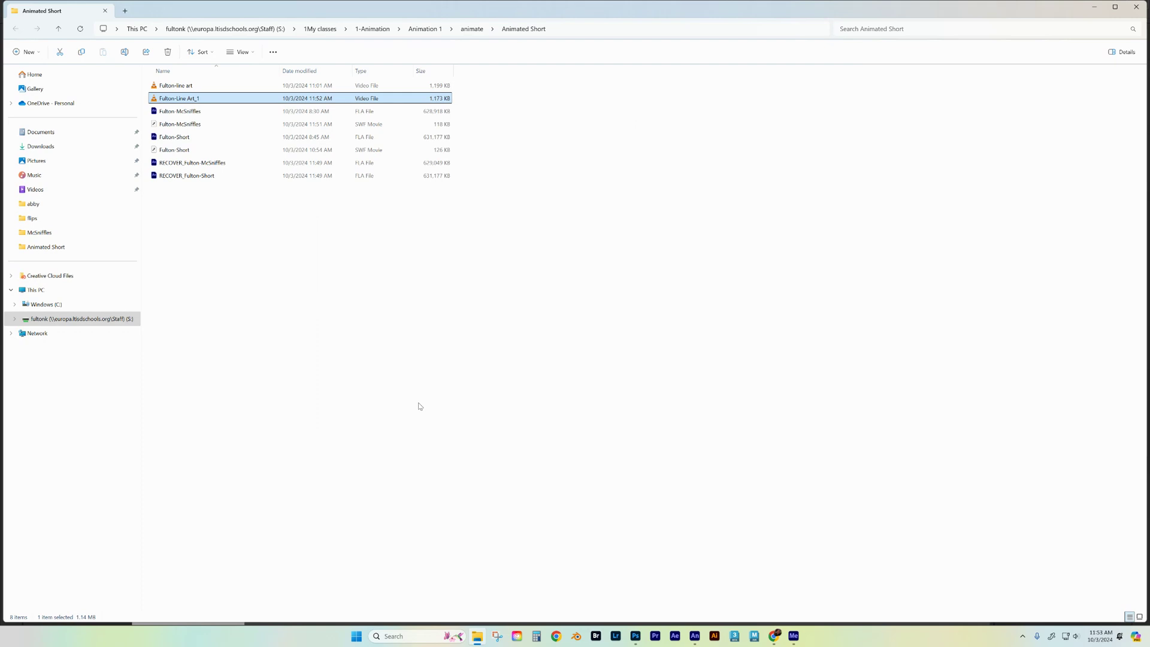